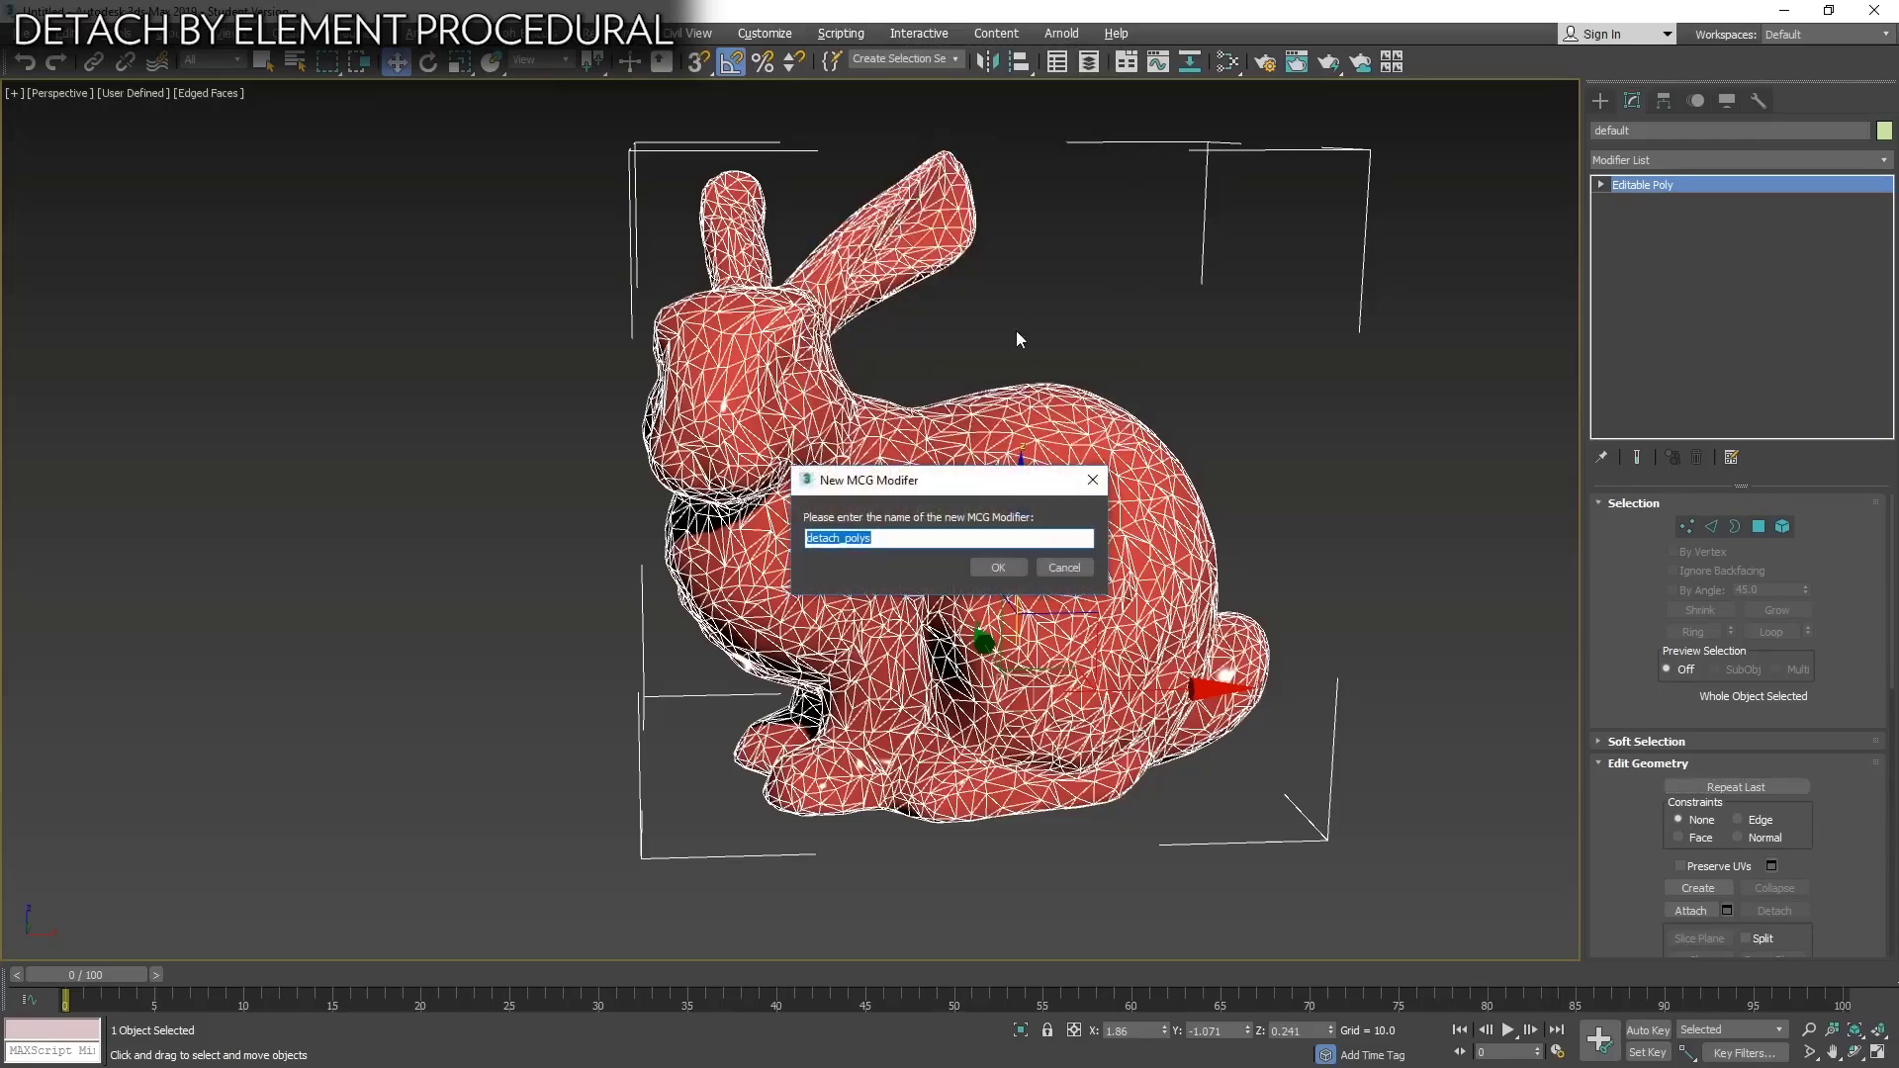
# Name the new MCG modifier "detach polys2" and create its graph.
pyautogui.write('detach polys2')
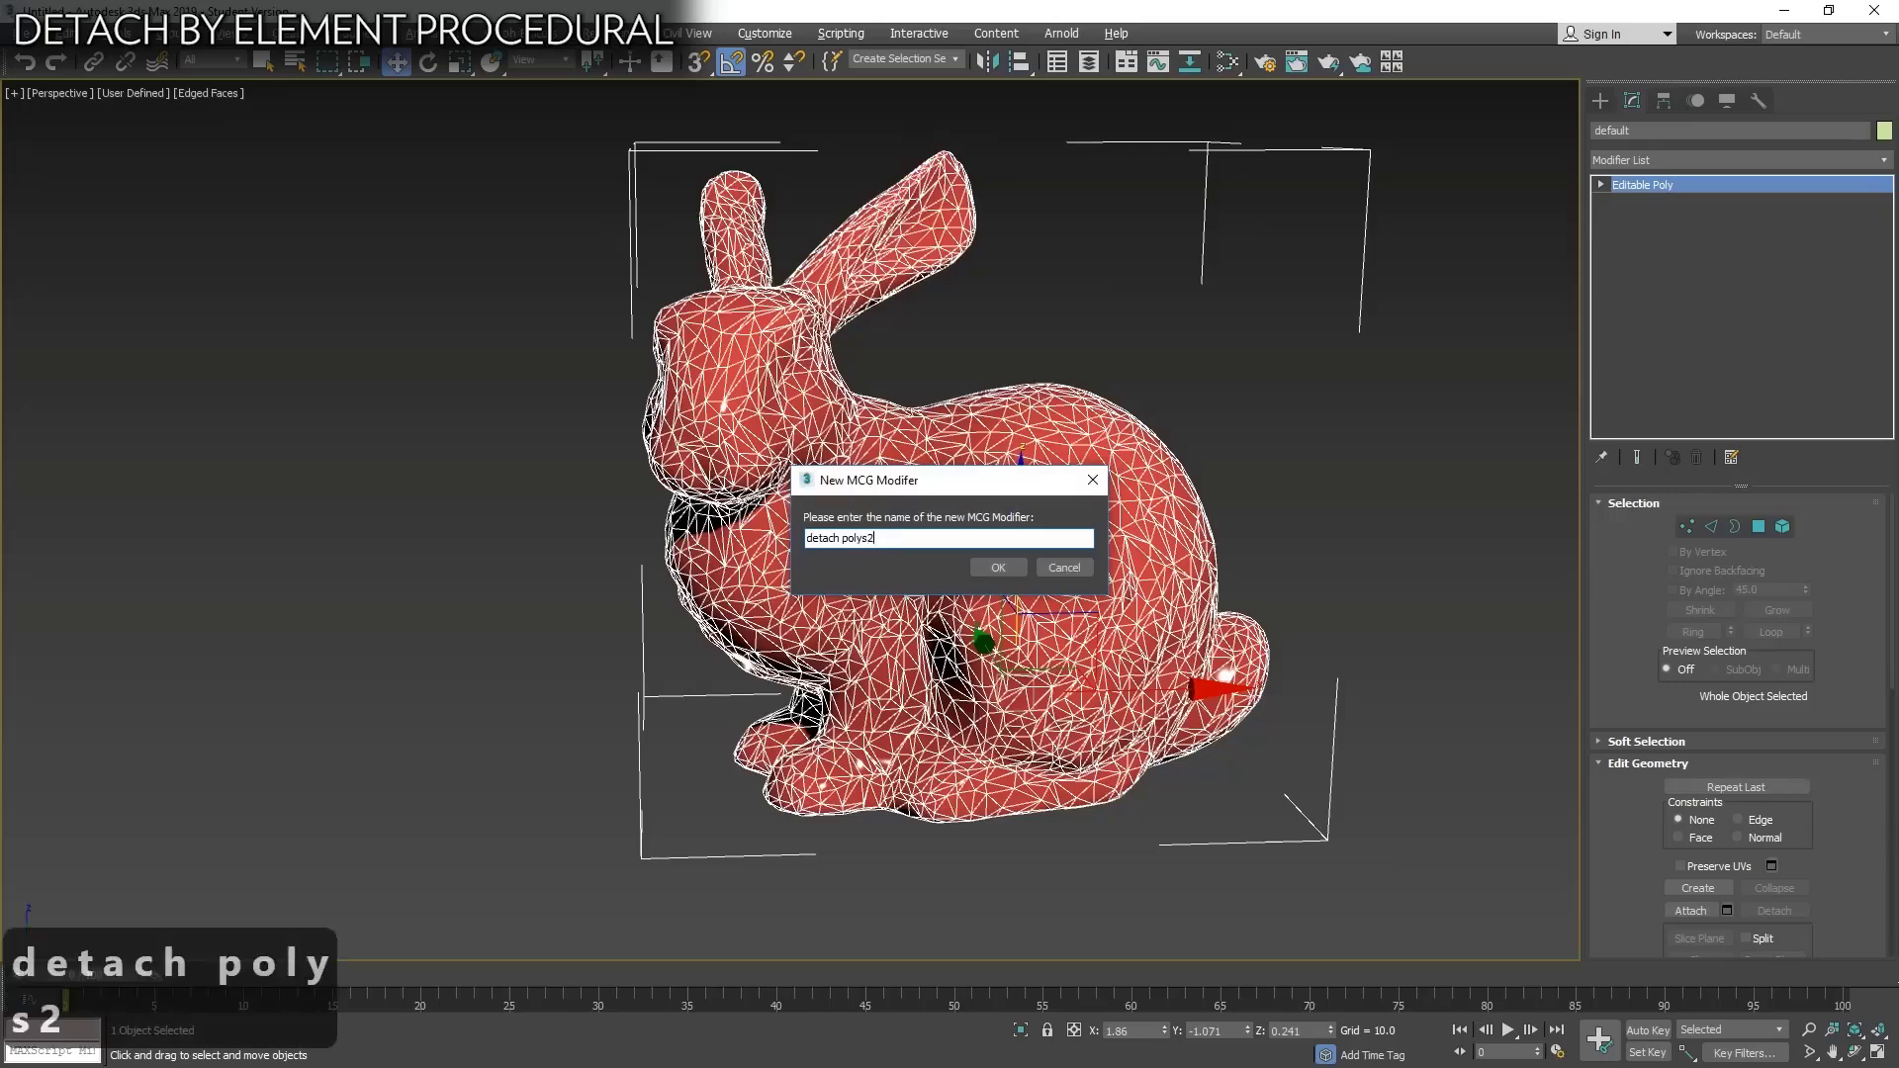
pyautogui.click(987, 573)
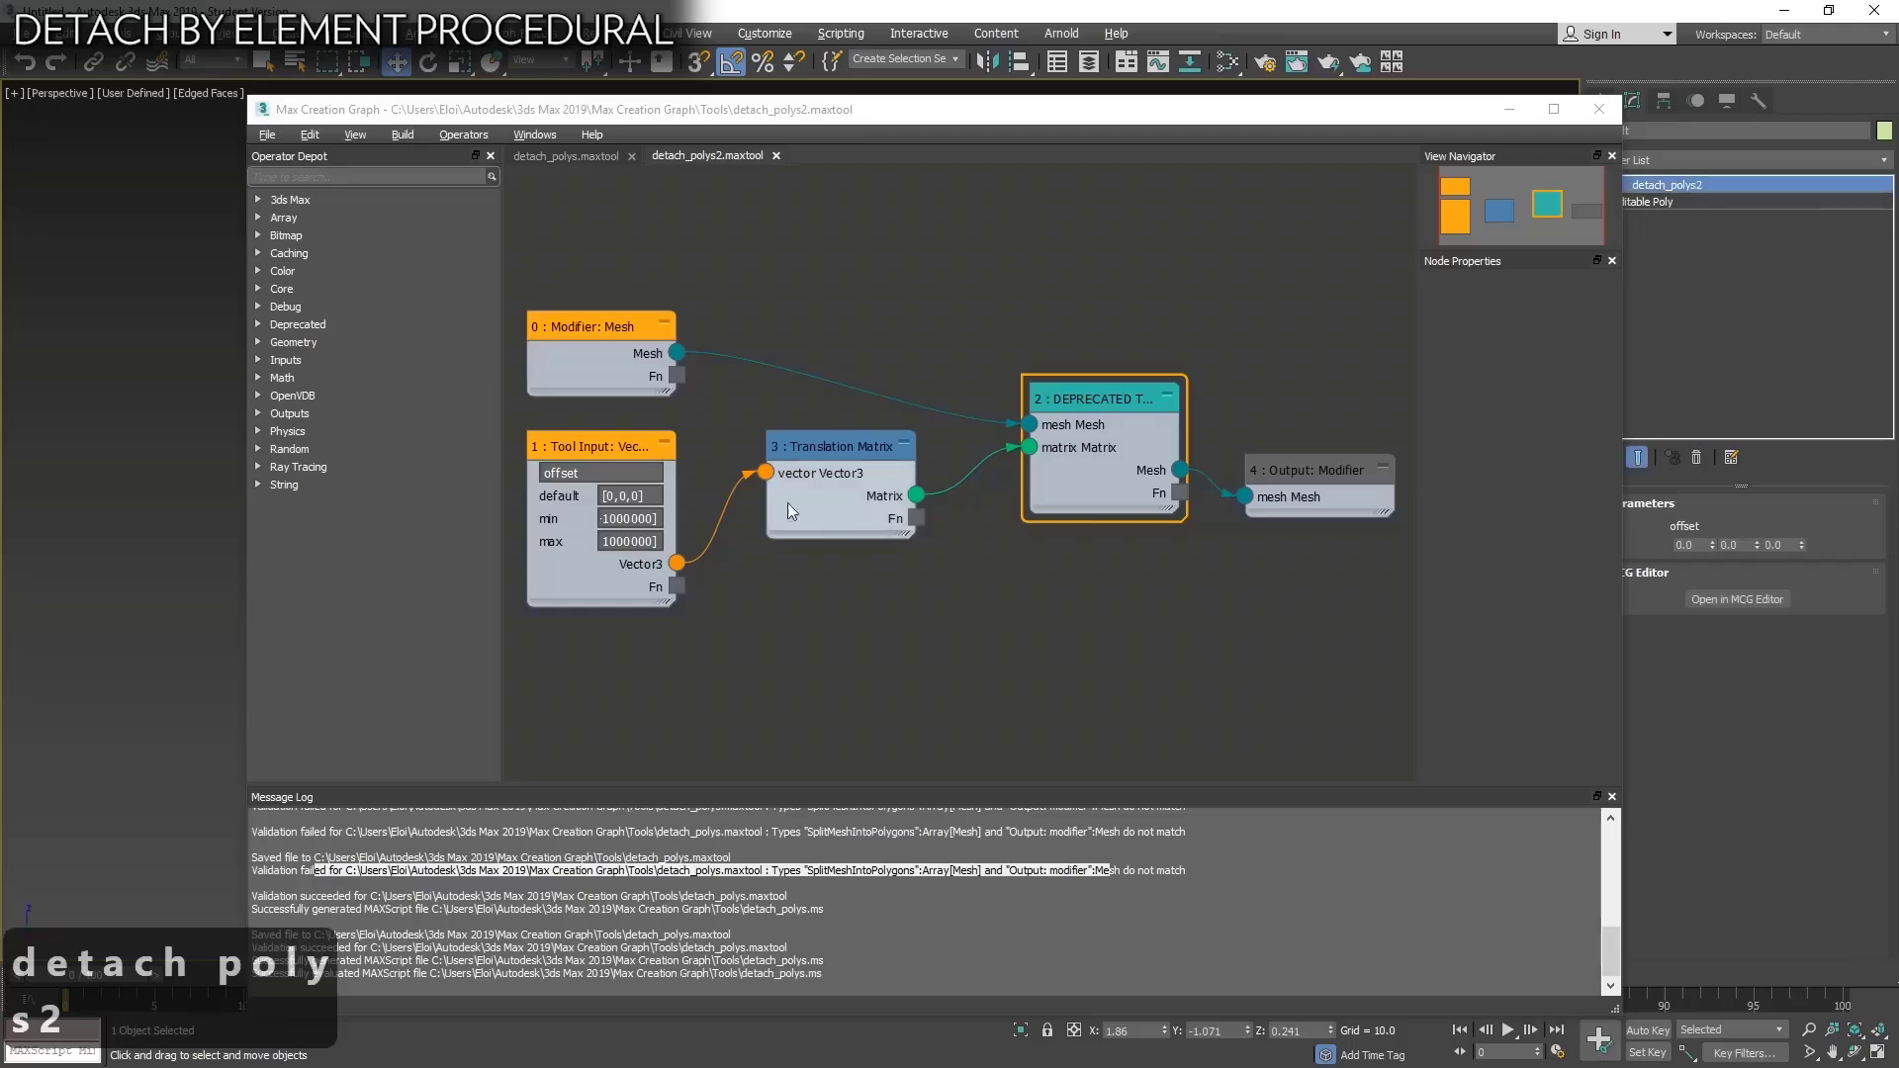
# Delete the vector Tool Input, Translation Matrix and deprecated transform nodes, keeping only the Modifier: Mesh and Output: Modifier nodes.
pyautogui.click(1109, 401)
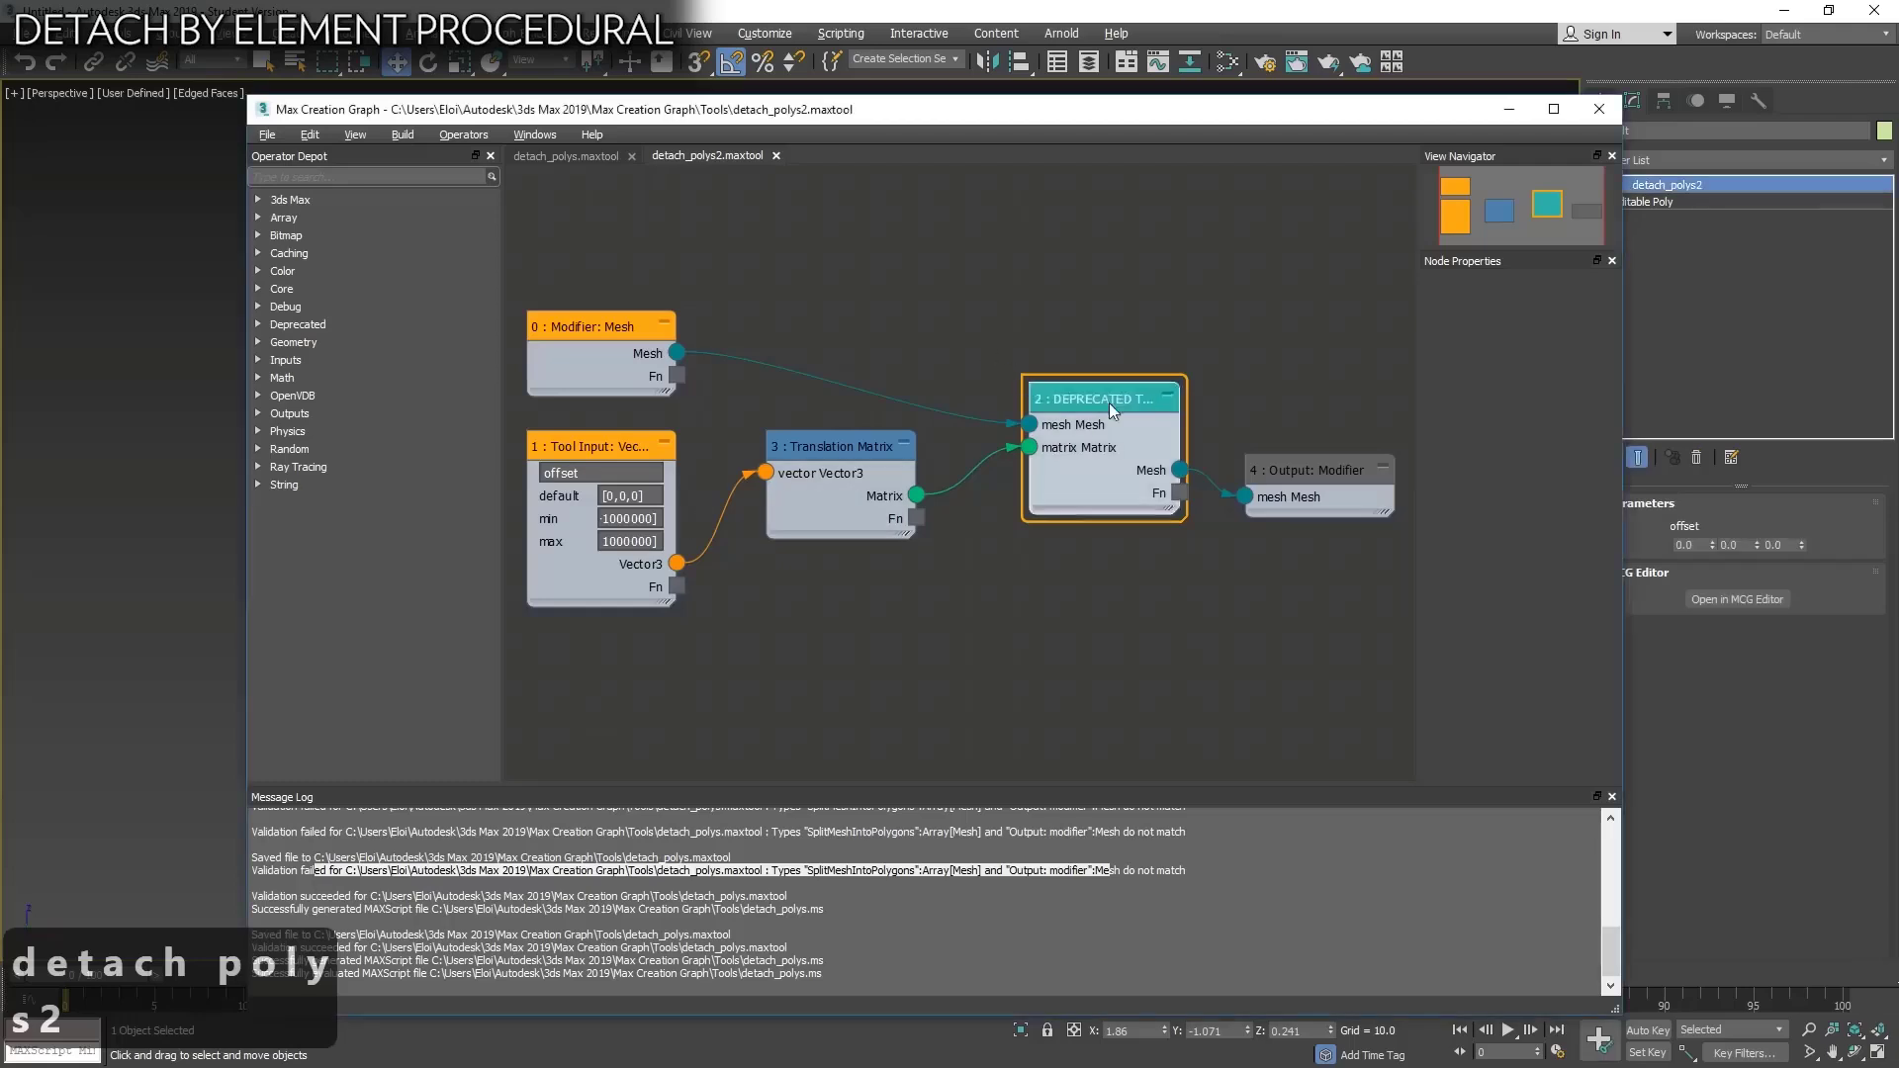
pyautogui.moveTo(1108, 402); pyautogui.dragTo(1084, 473)
pyautogui.moveTo(1308, 469); pyautogui.dragTo(1307, 374)
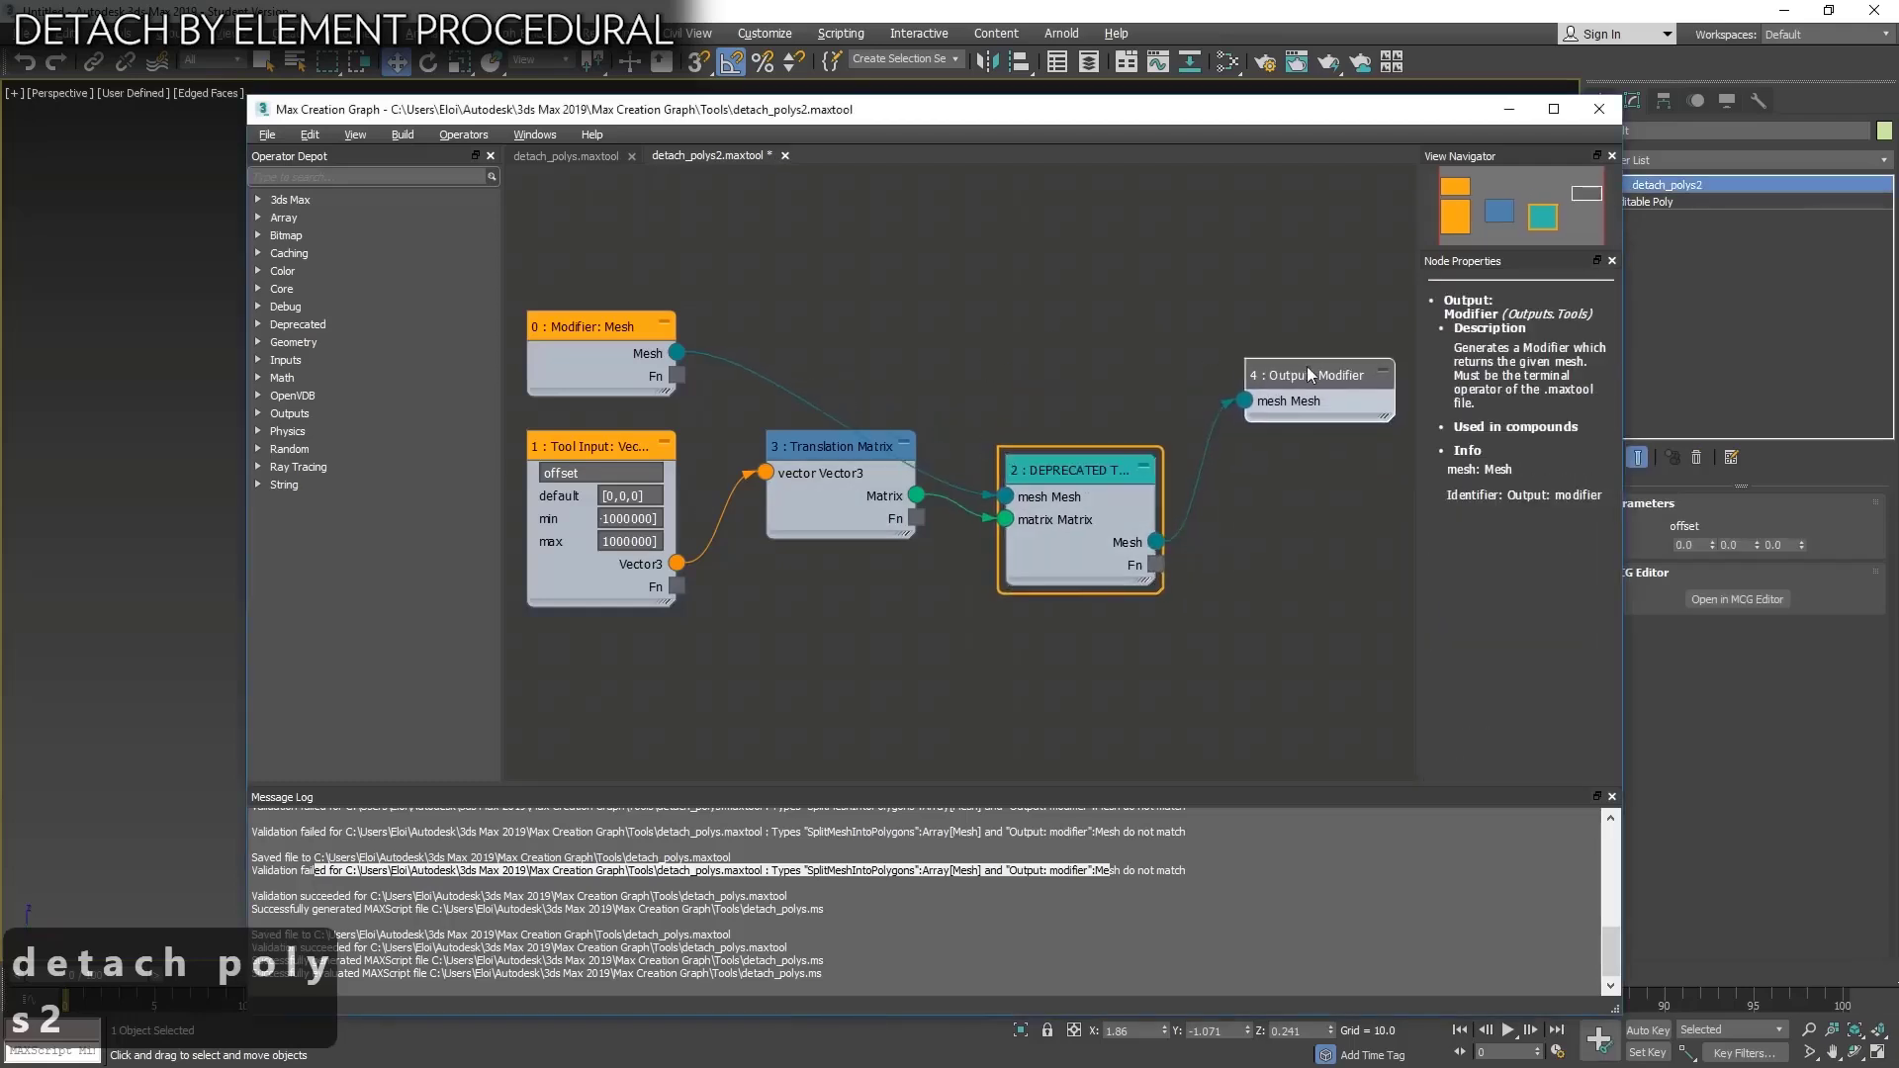
pyautogui.moveTo(1155, 390); pyautogui.dragTo(601, 616)
pyautogui.moveTo(614, 351); pyautogui.dragTo(614, 255)
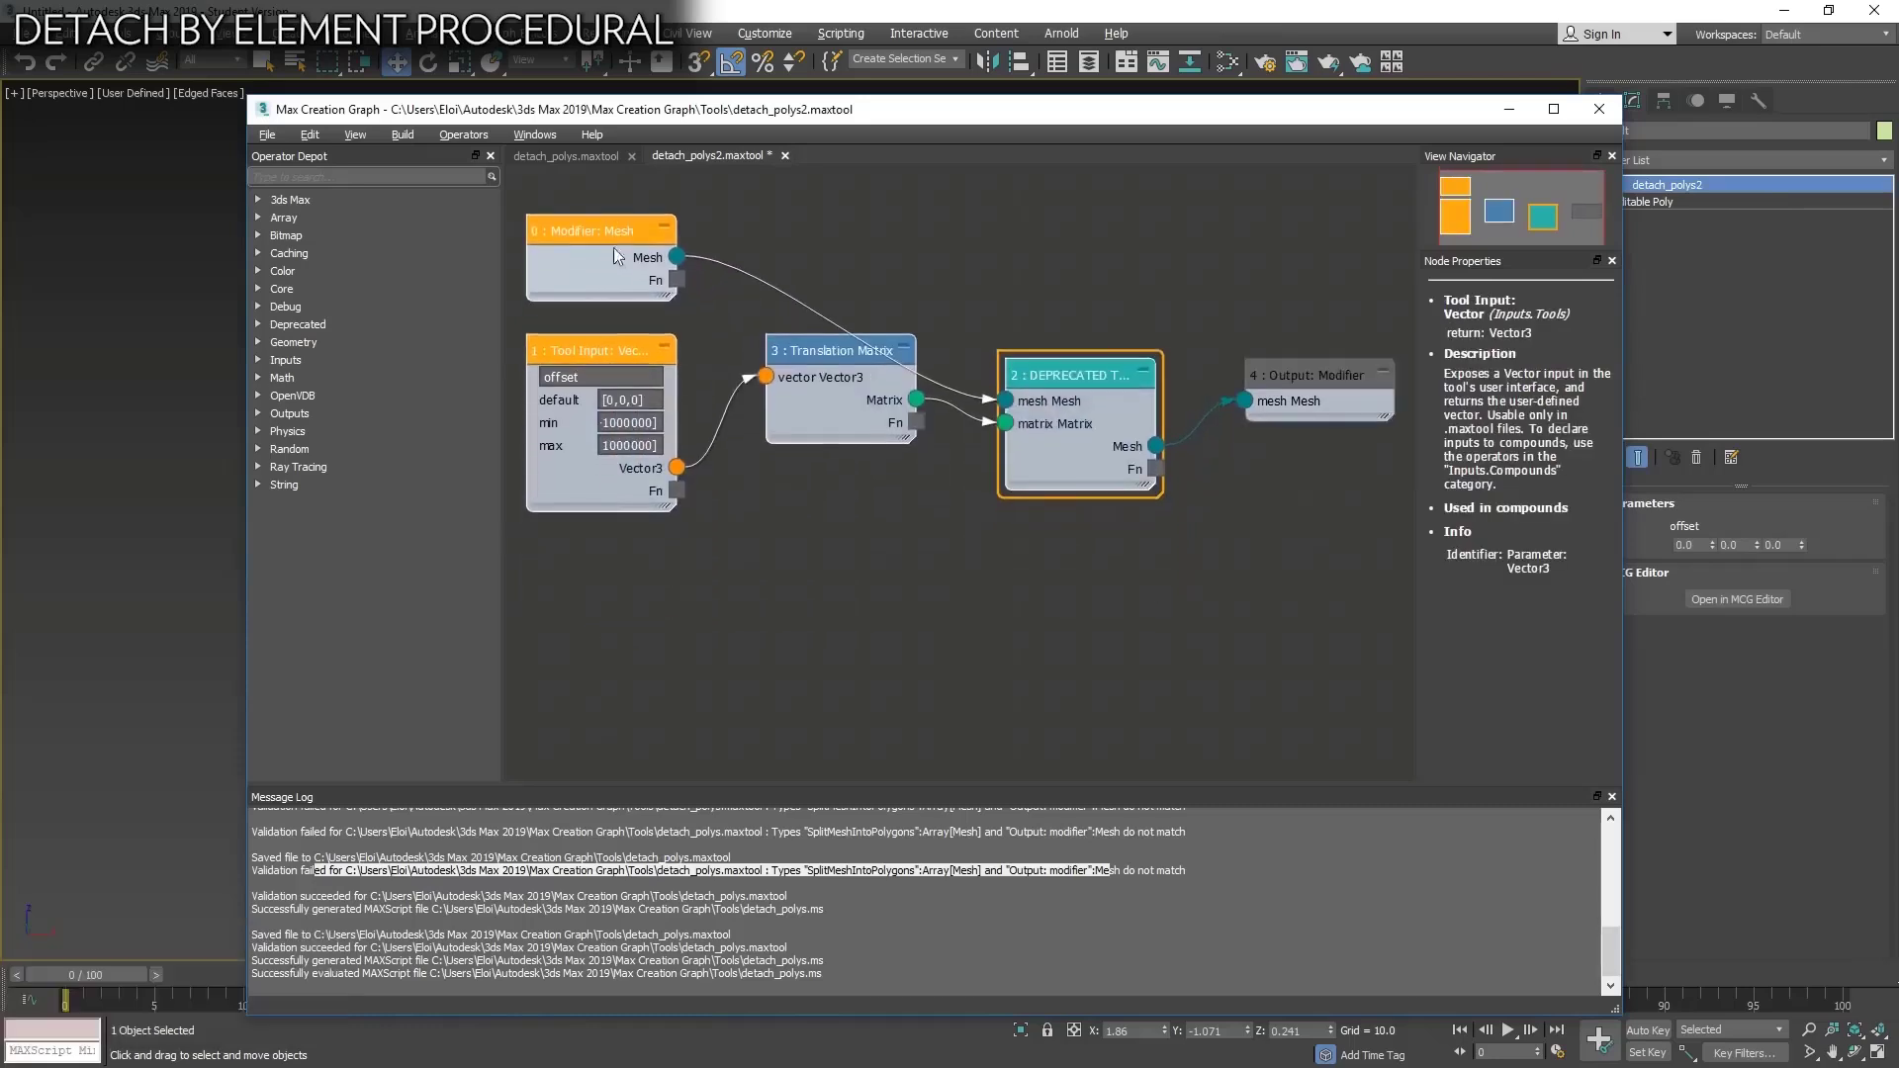
pyautogui.click(987, 329)
pyautogui.moveTo(1143, 330); pyautogui.dragTo(603, 485)
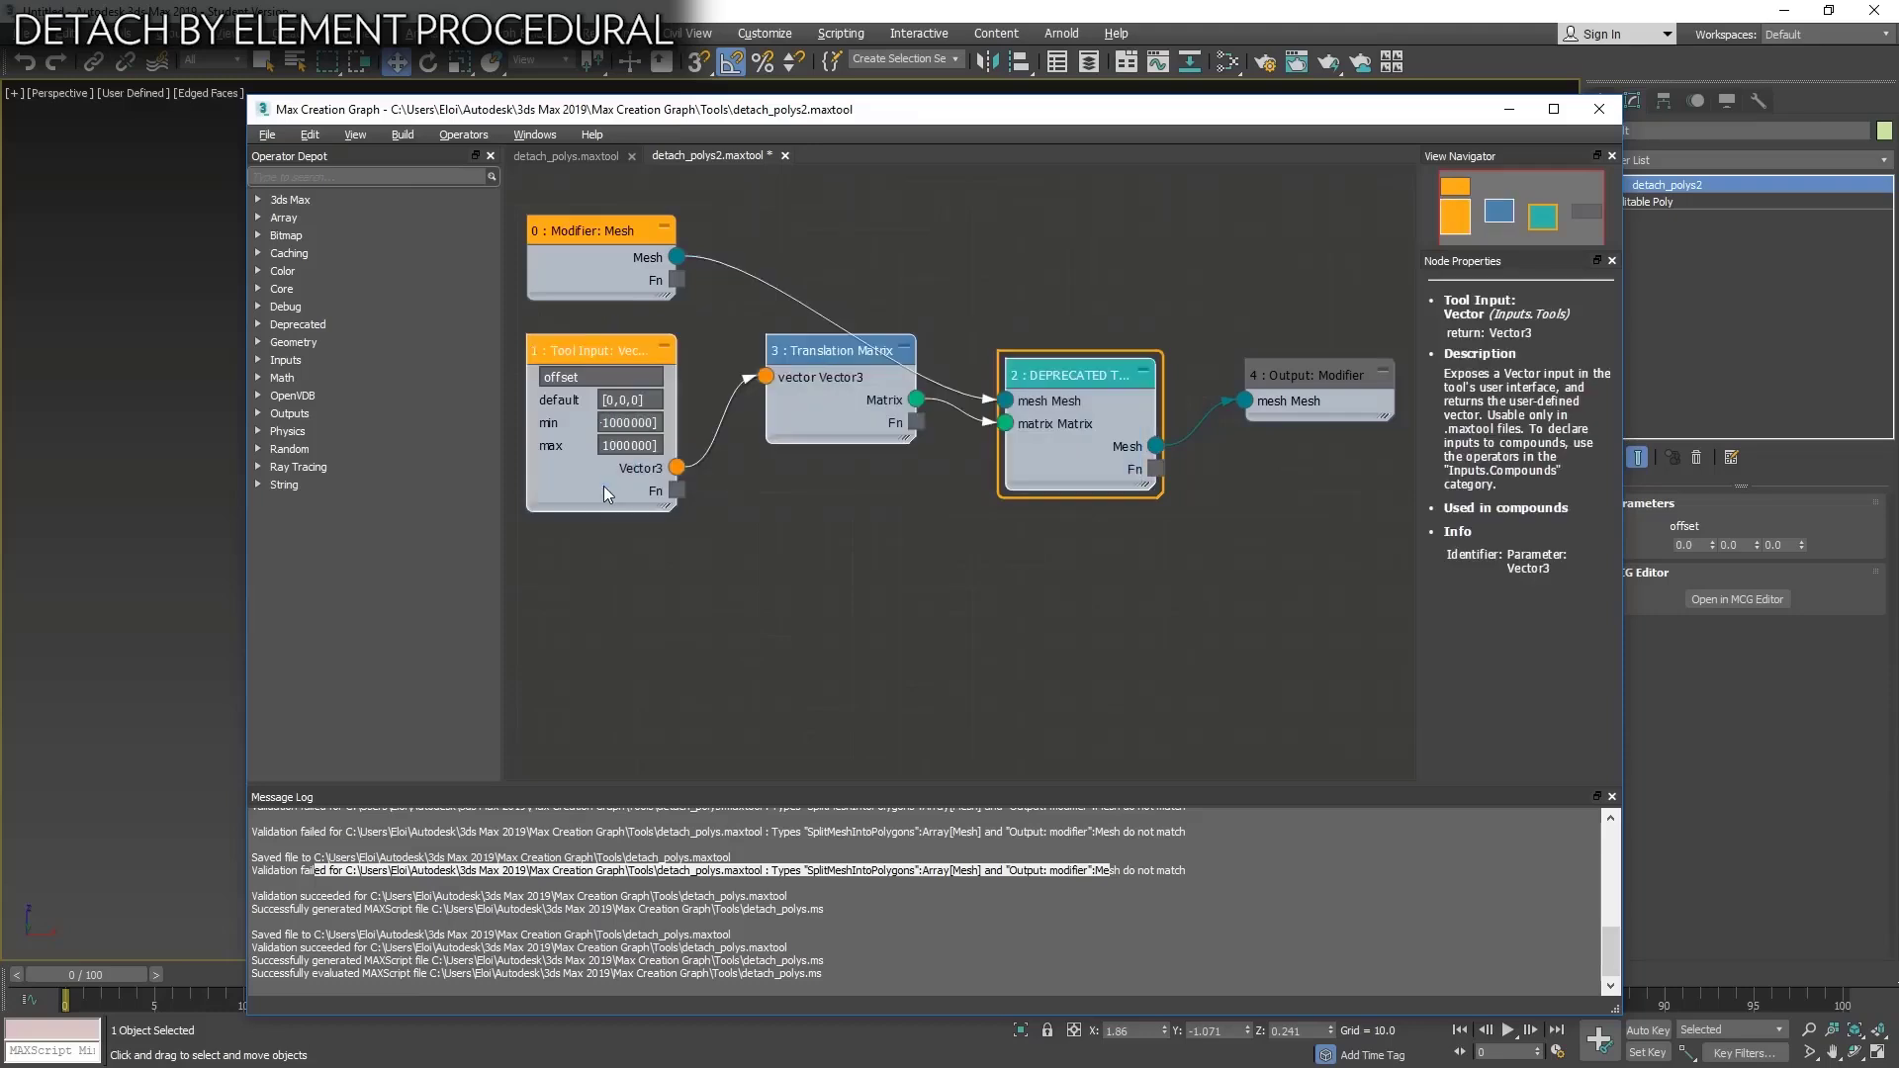
pyautogui.press('Delete')
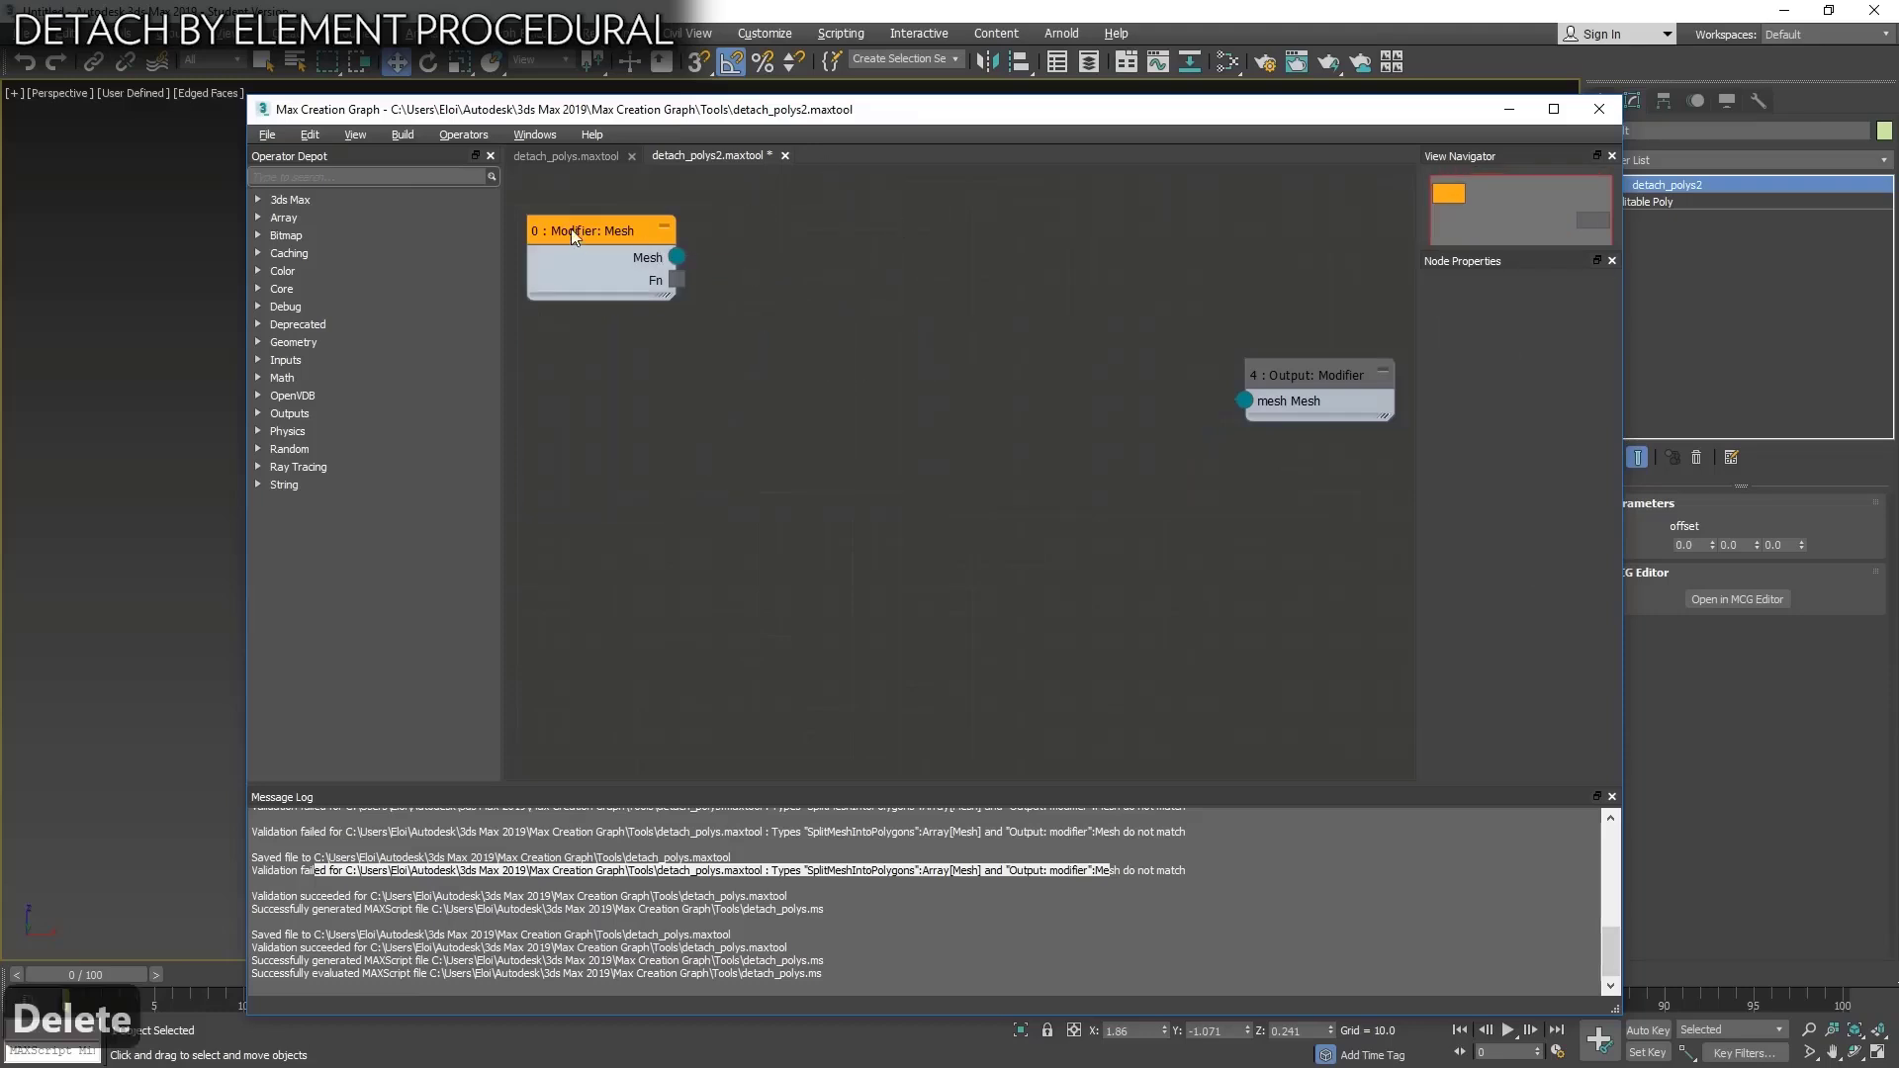
# Align the Modifier: Mesh and Output: Modifier nodes and feed the mesh into a new Split Mesh into Polygons node.
pyautogui.moveTo(572, 229); pyautogui.dragTo(619, 323)
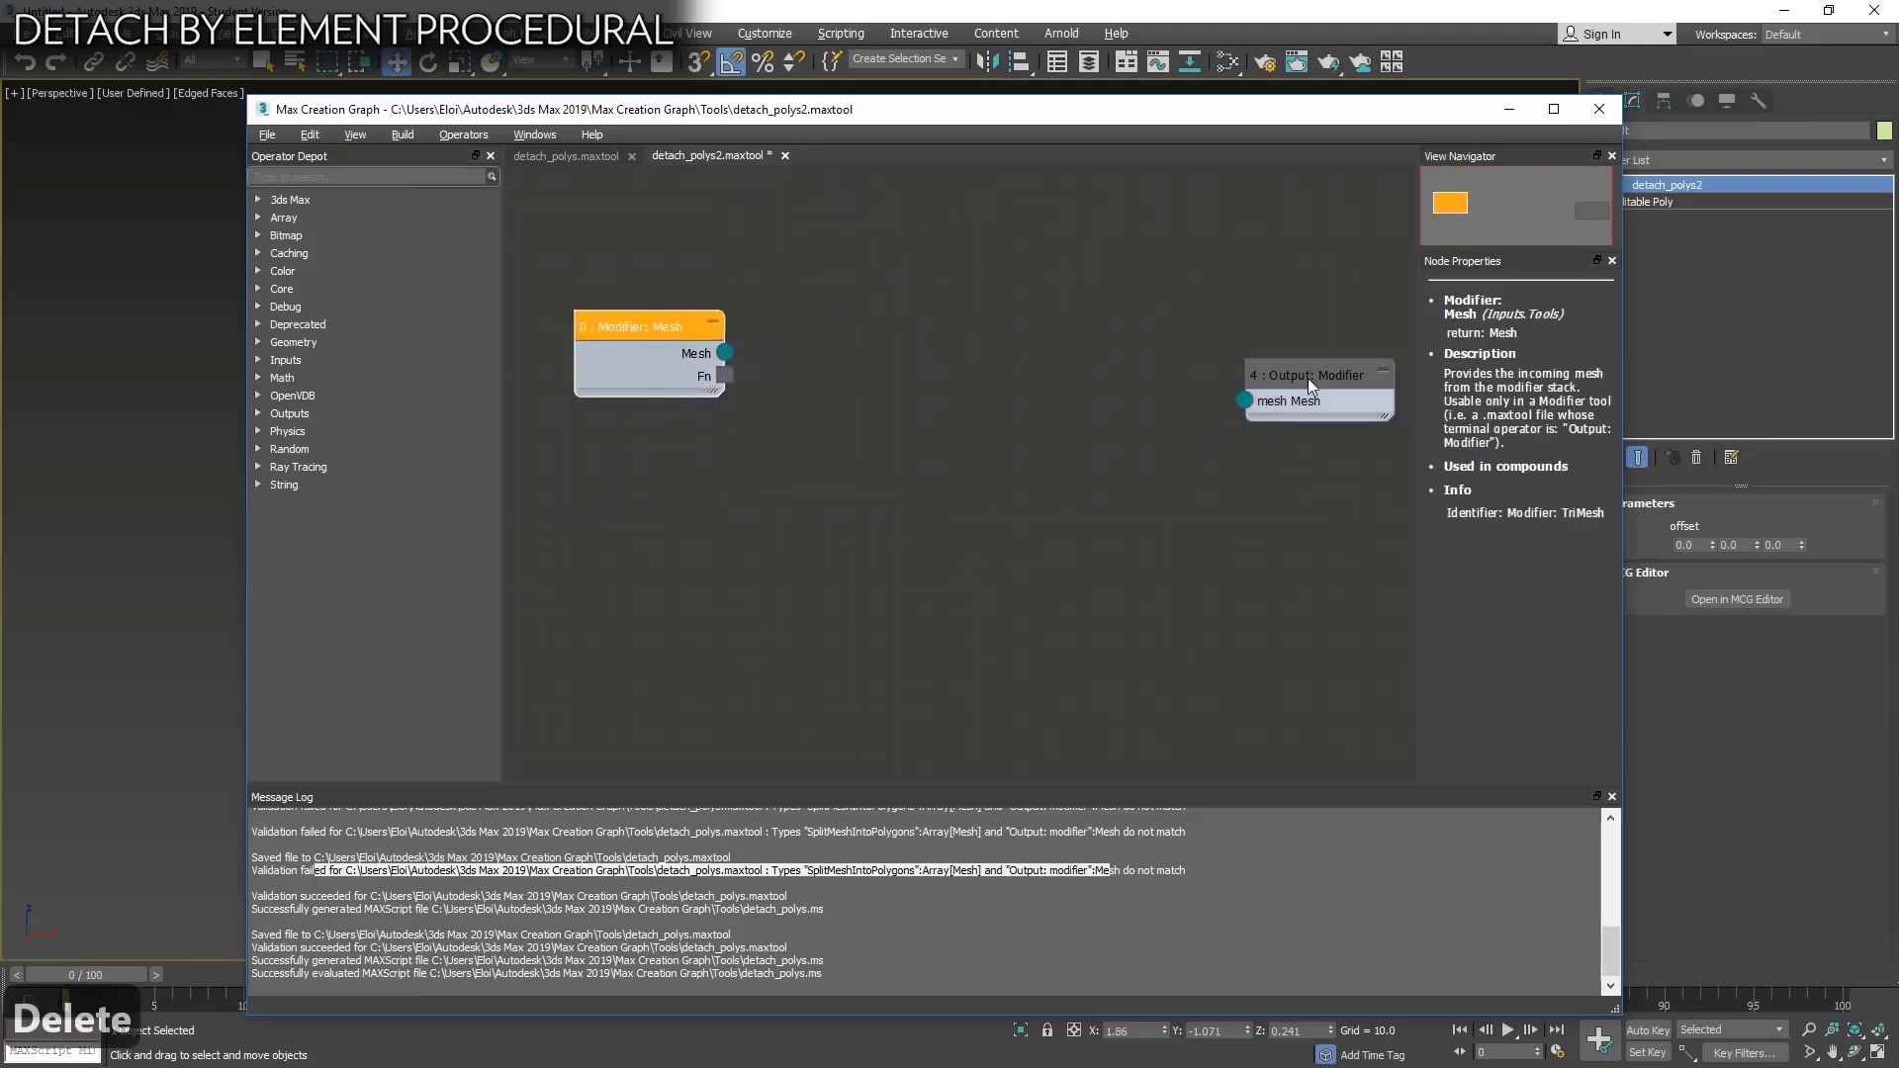
pyautogui.moveTo(1307, 380); pyautogui.dragTo(1236, 334)
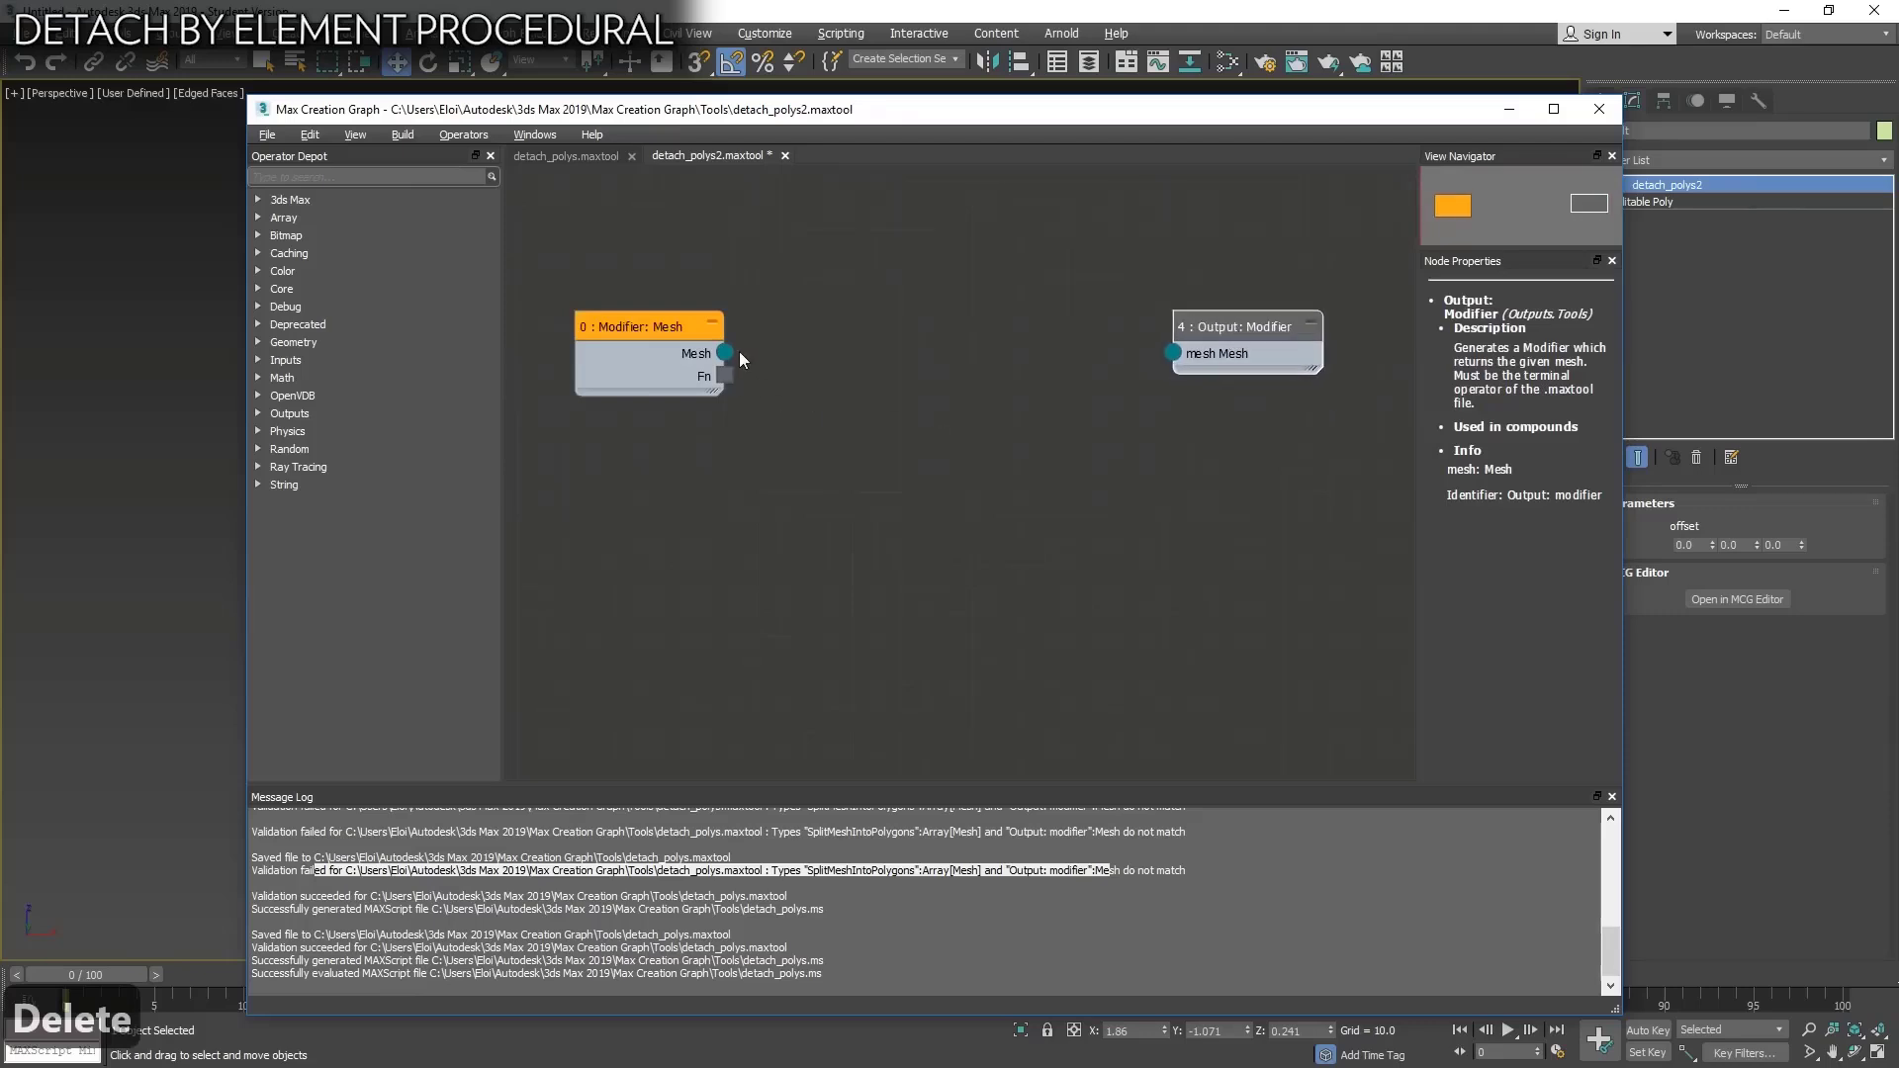
pyautogui.moveTo(728, 348); pyautogui.dragTo(955, 487)
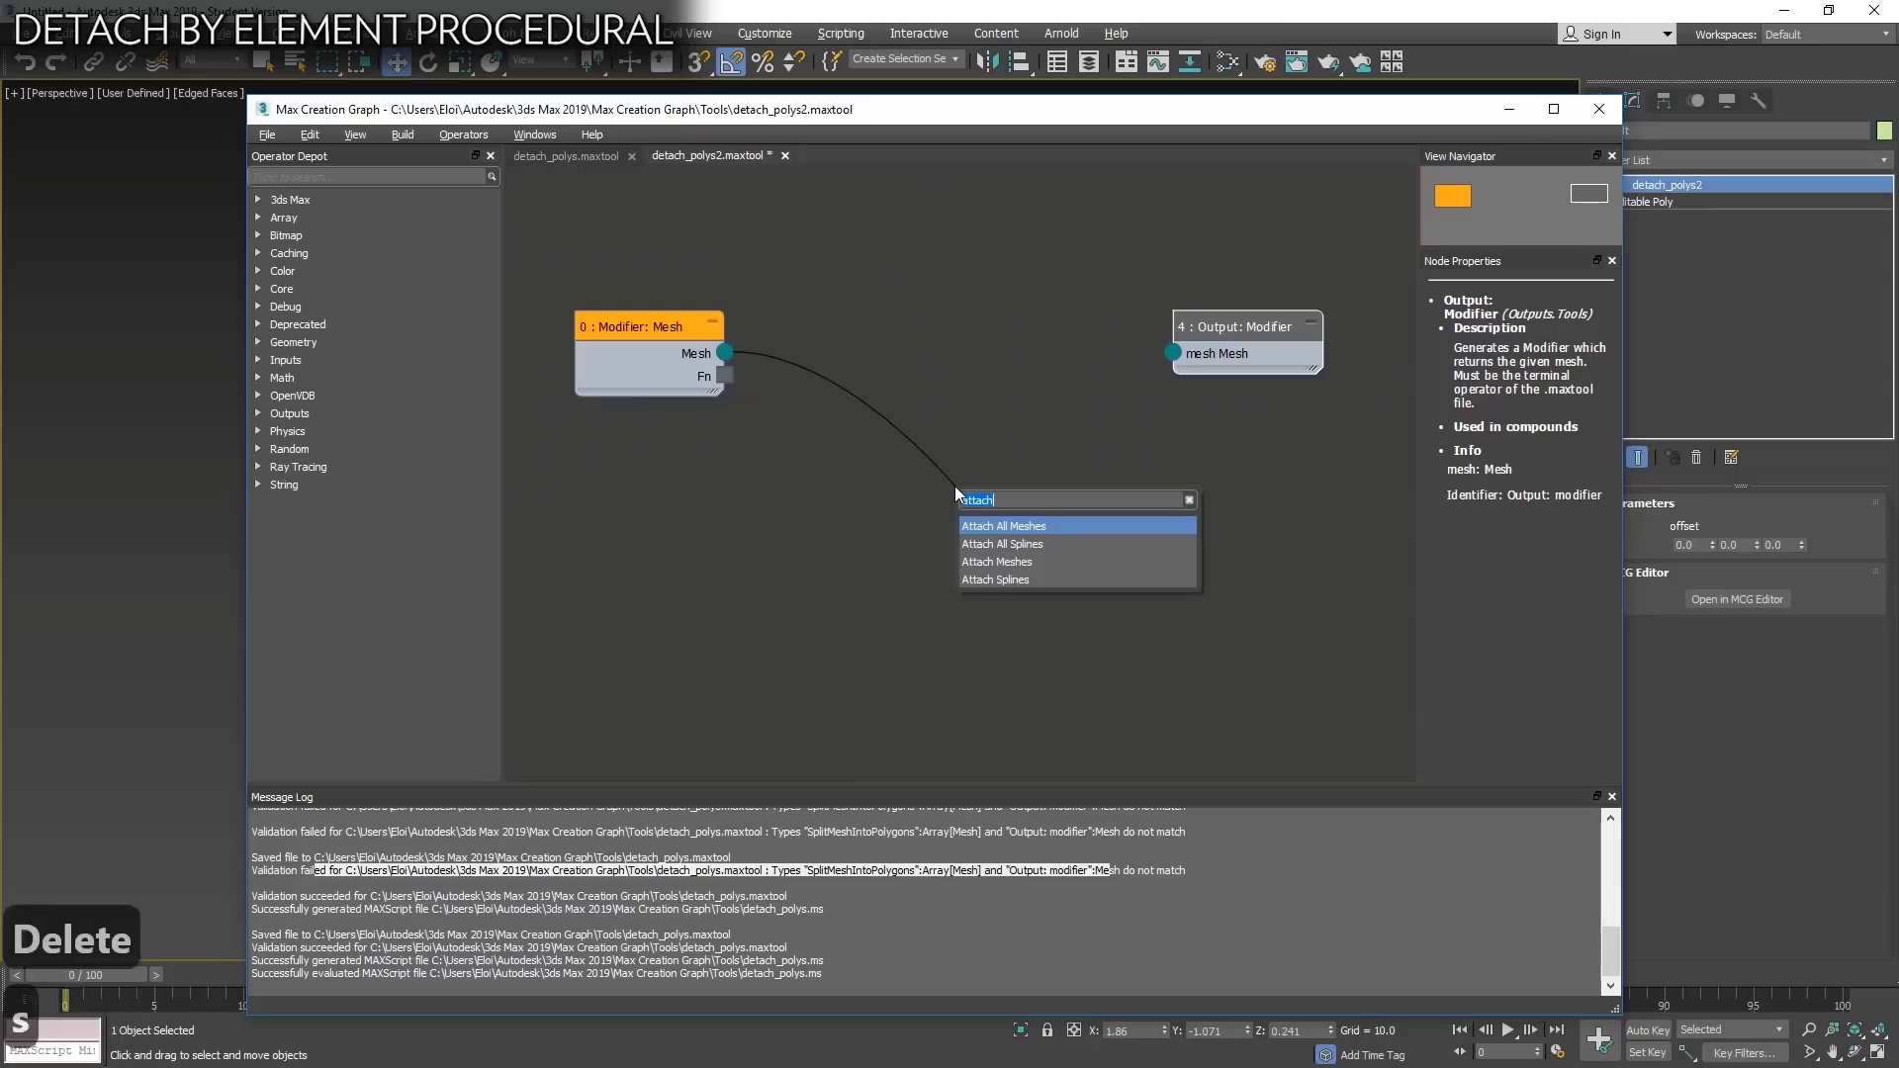
pyautogui.write('spi')
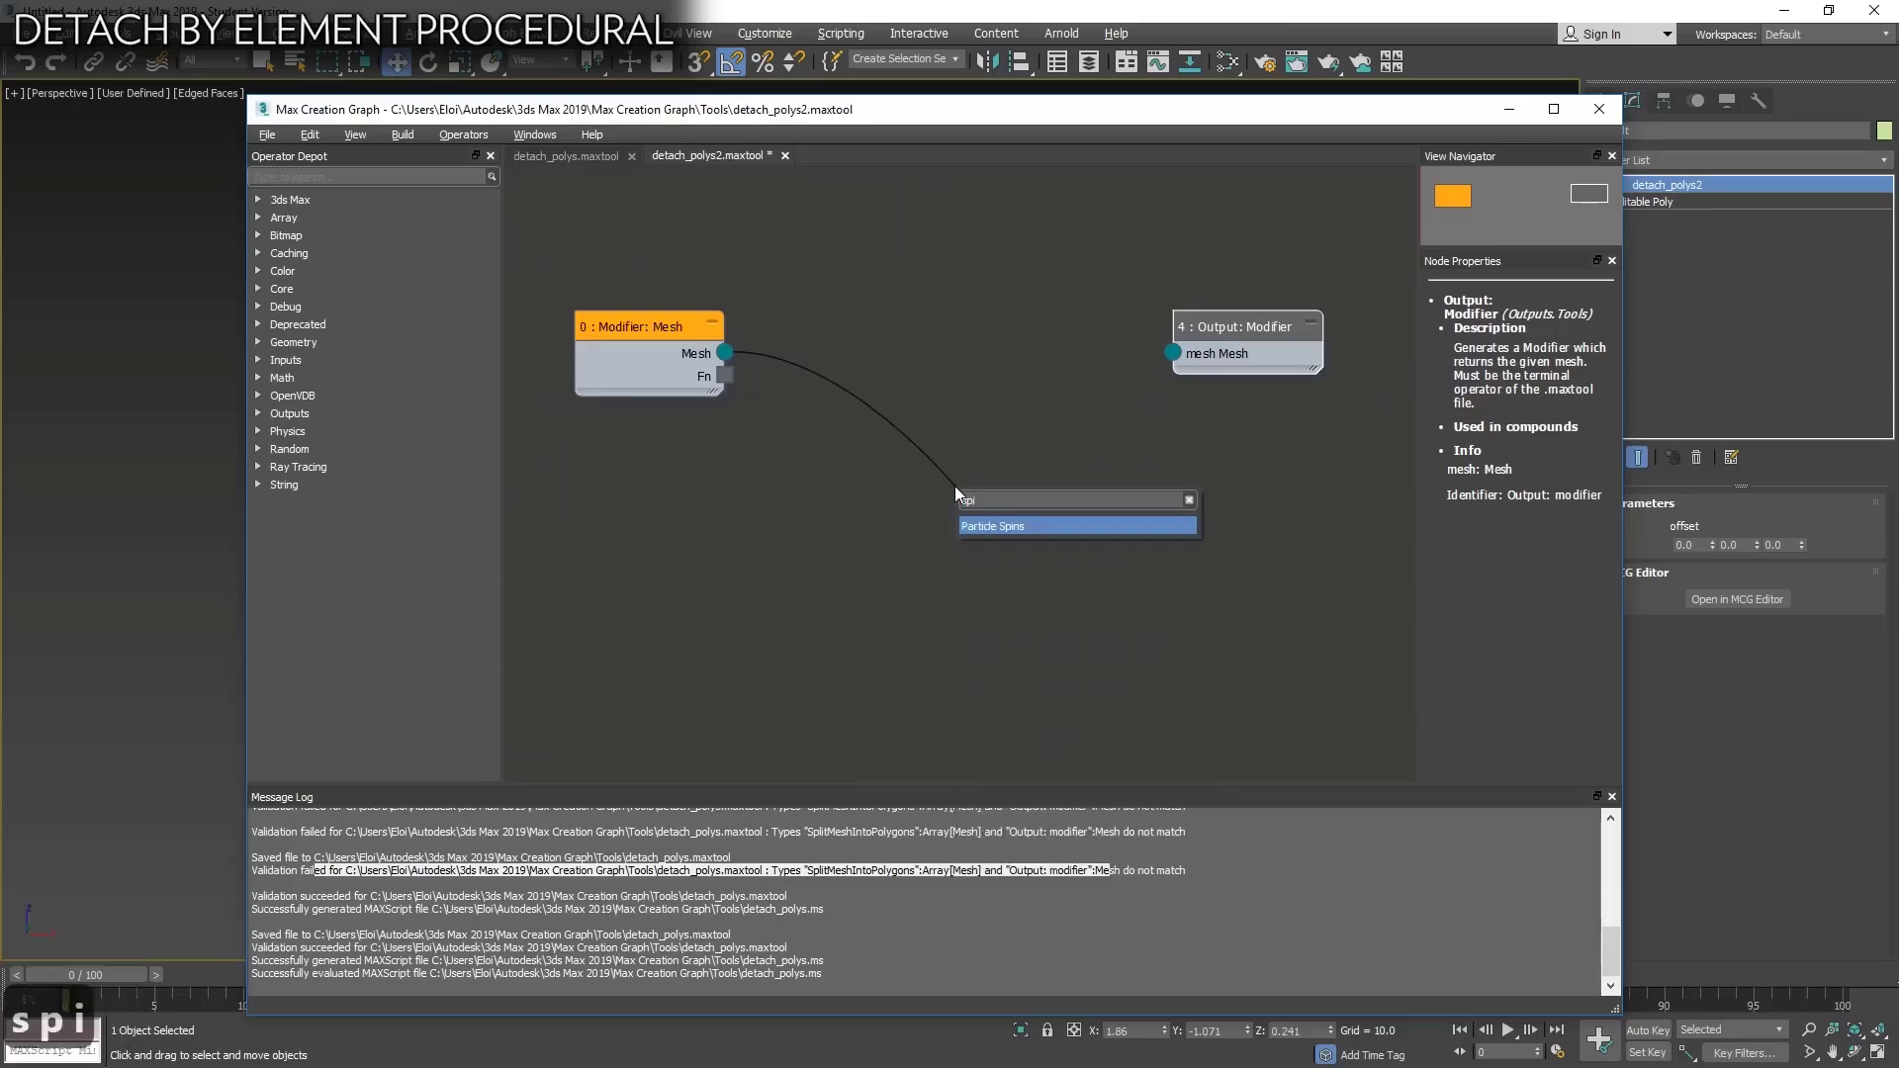
pyautogui.write('lt')
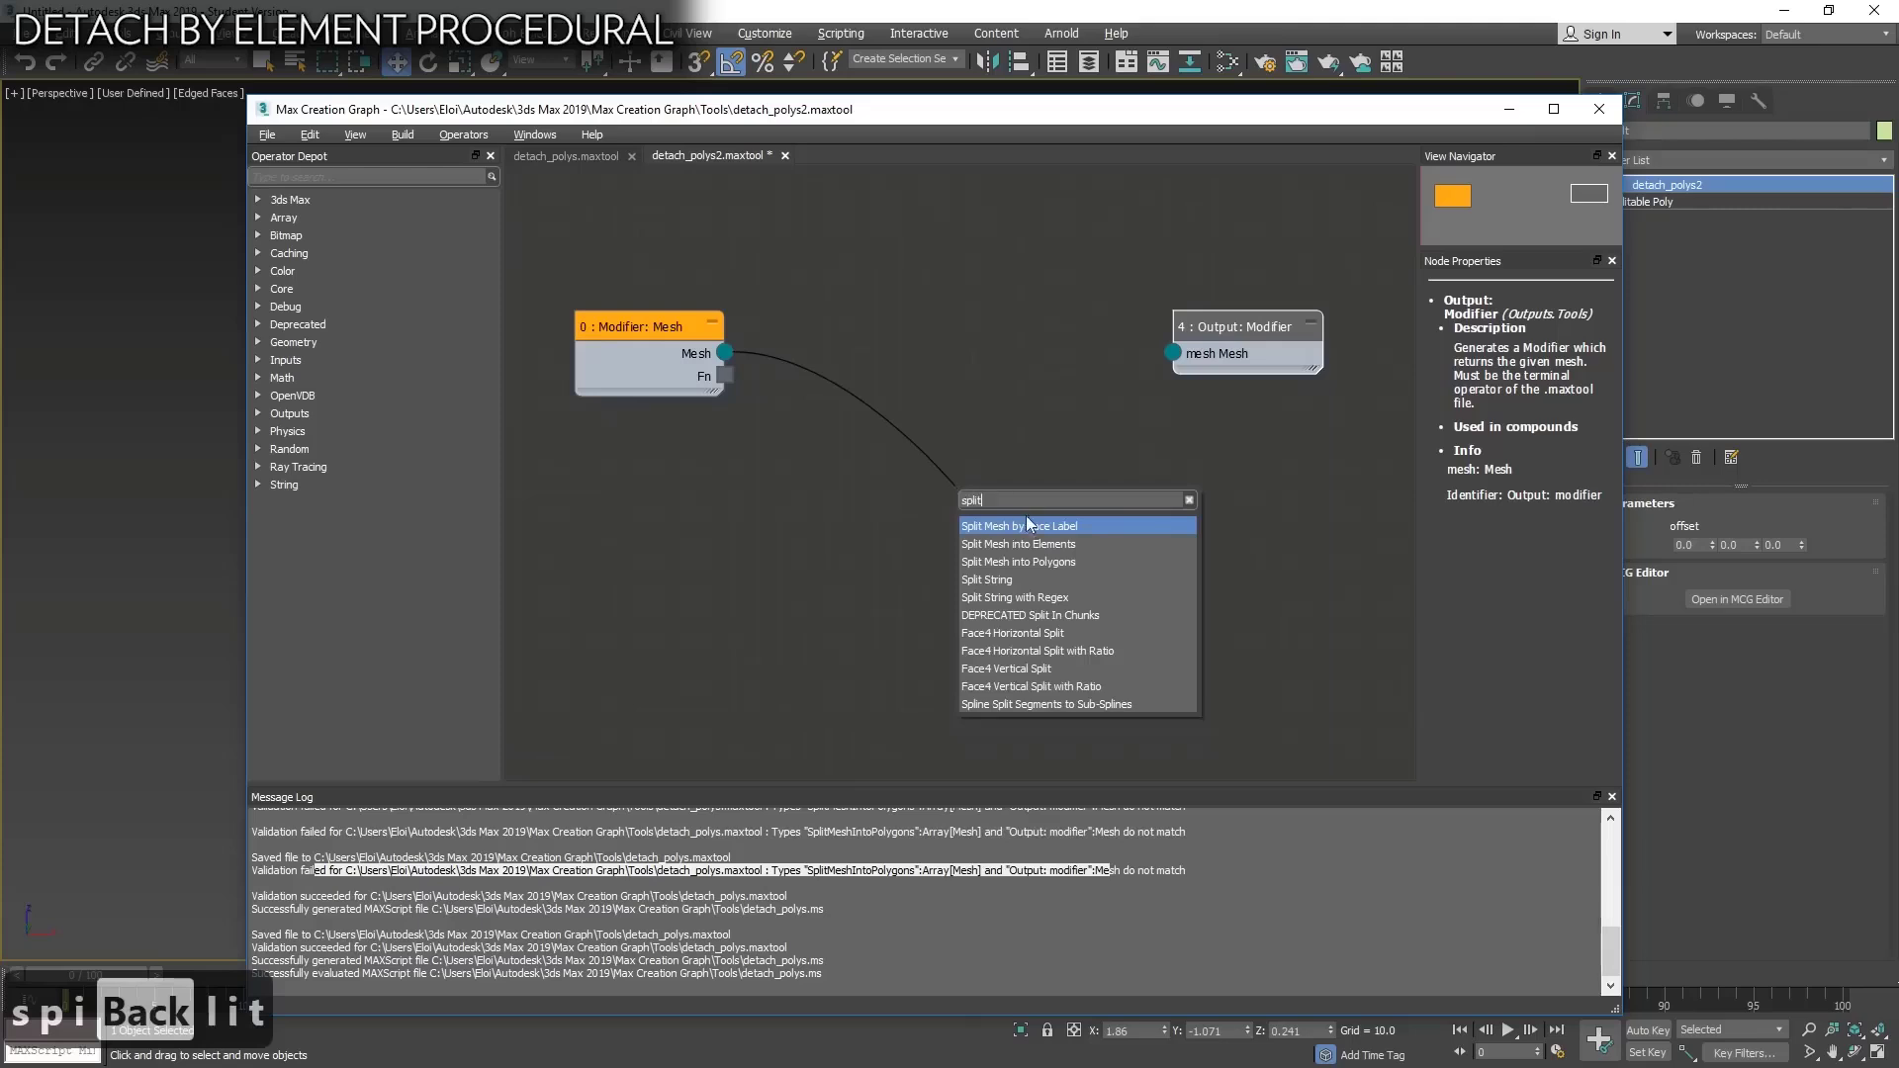
pyautogui.click(1090, 560)
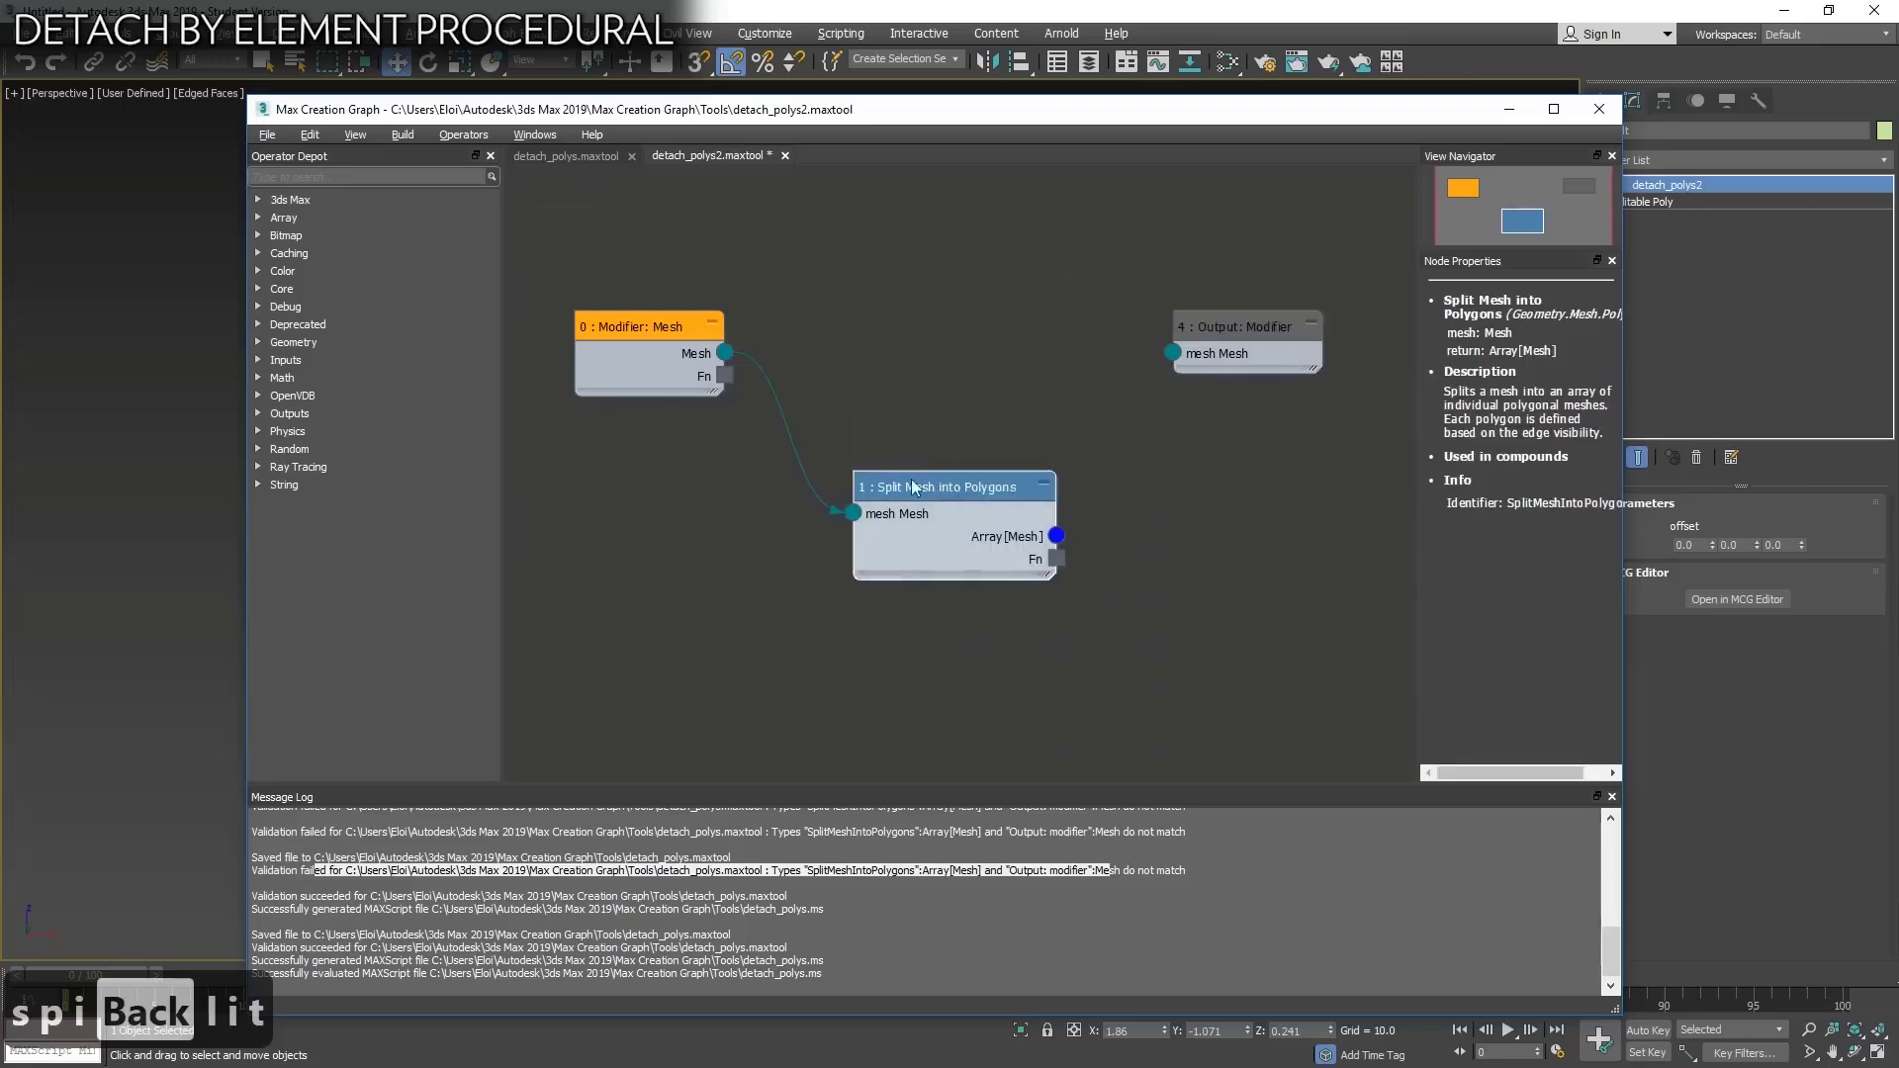
pyautogui.moveTo(911, 479); pyautogui.dragTo(848, 462)
# Connect the split mesh array to a new Attach All Meshes node and wire its mesh to Output: Modifier.
pyautogui.moveTo(992, 519); pyautogui.dragTo(1085, 525)
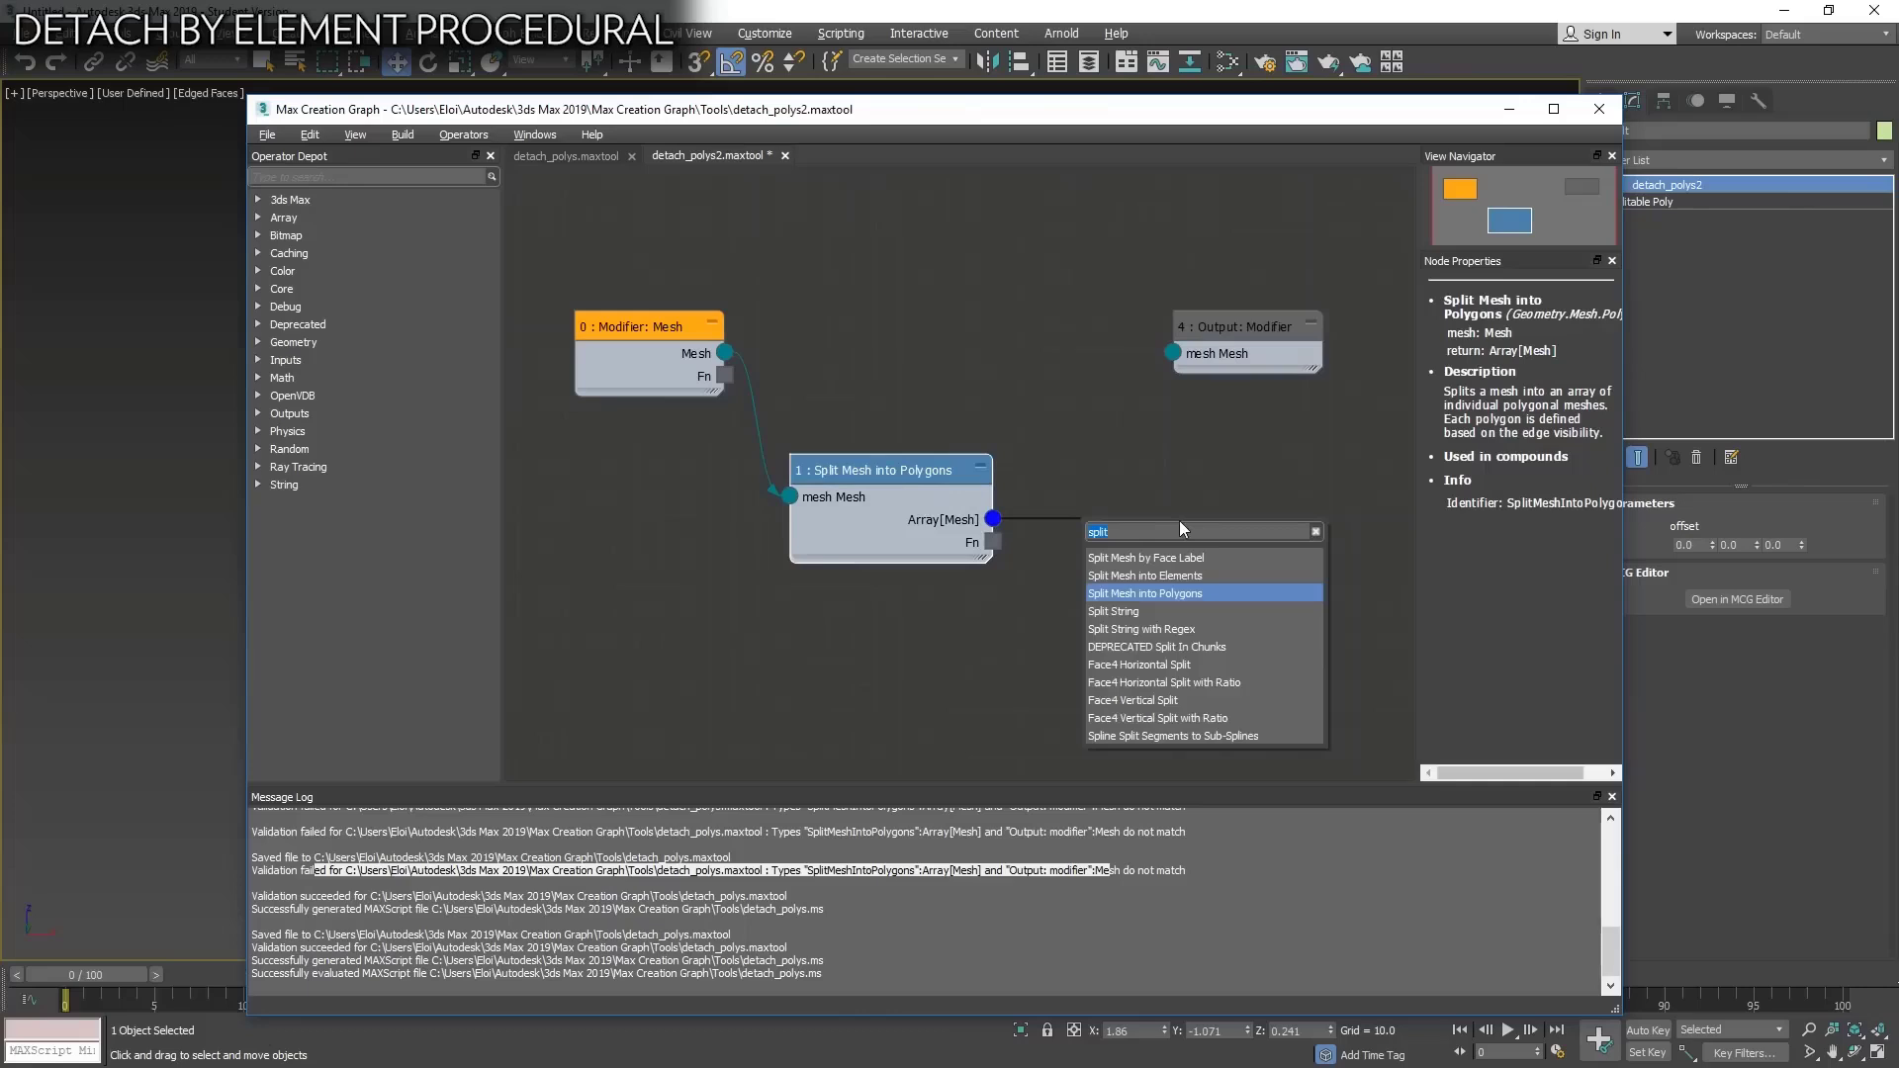
pyautogui.press('BackSpace')
pyautogui.write('attach')
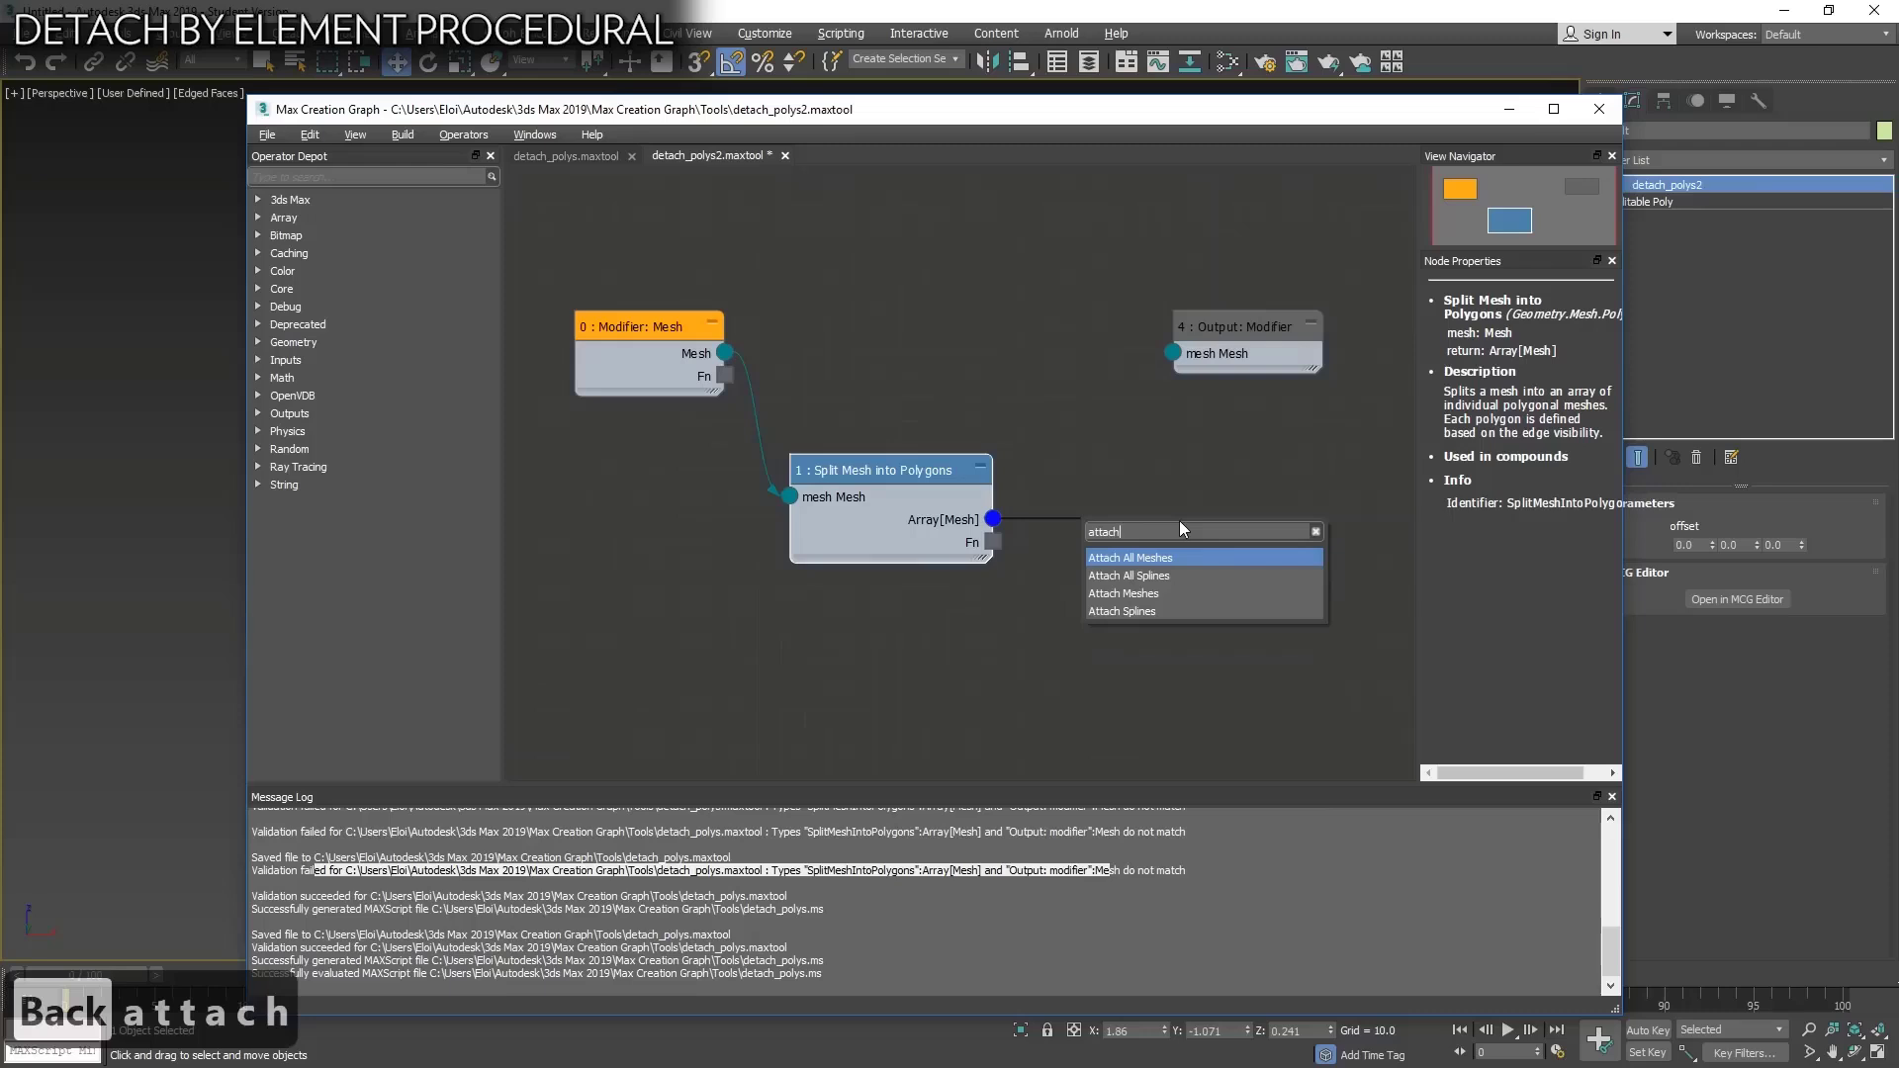
pyautogui.click(1214, 560)
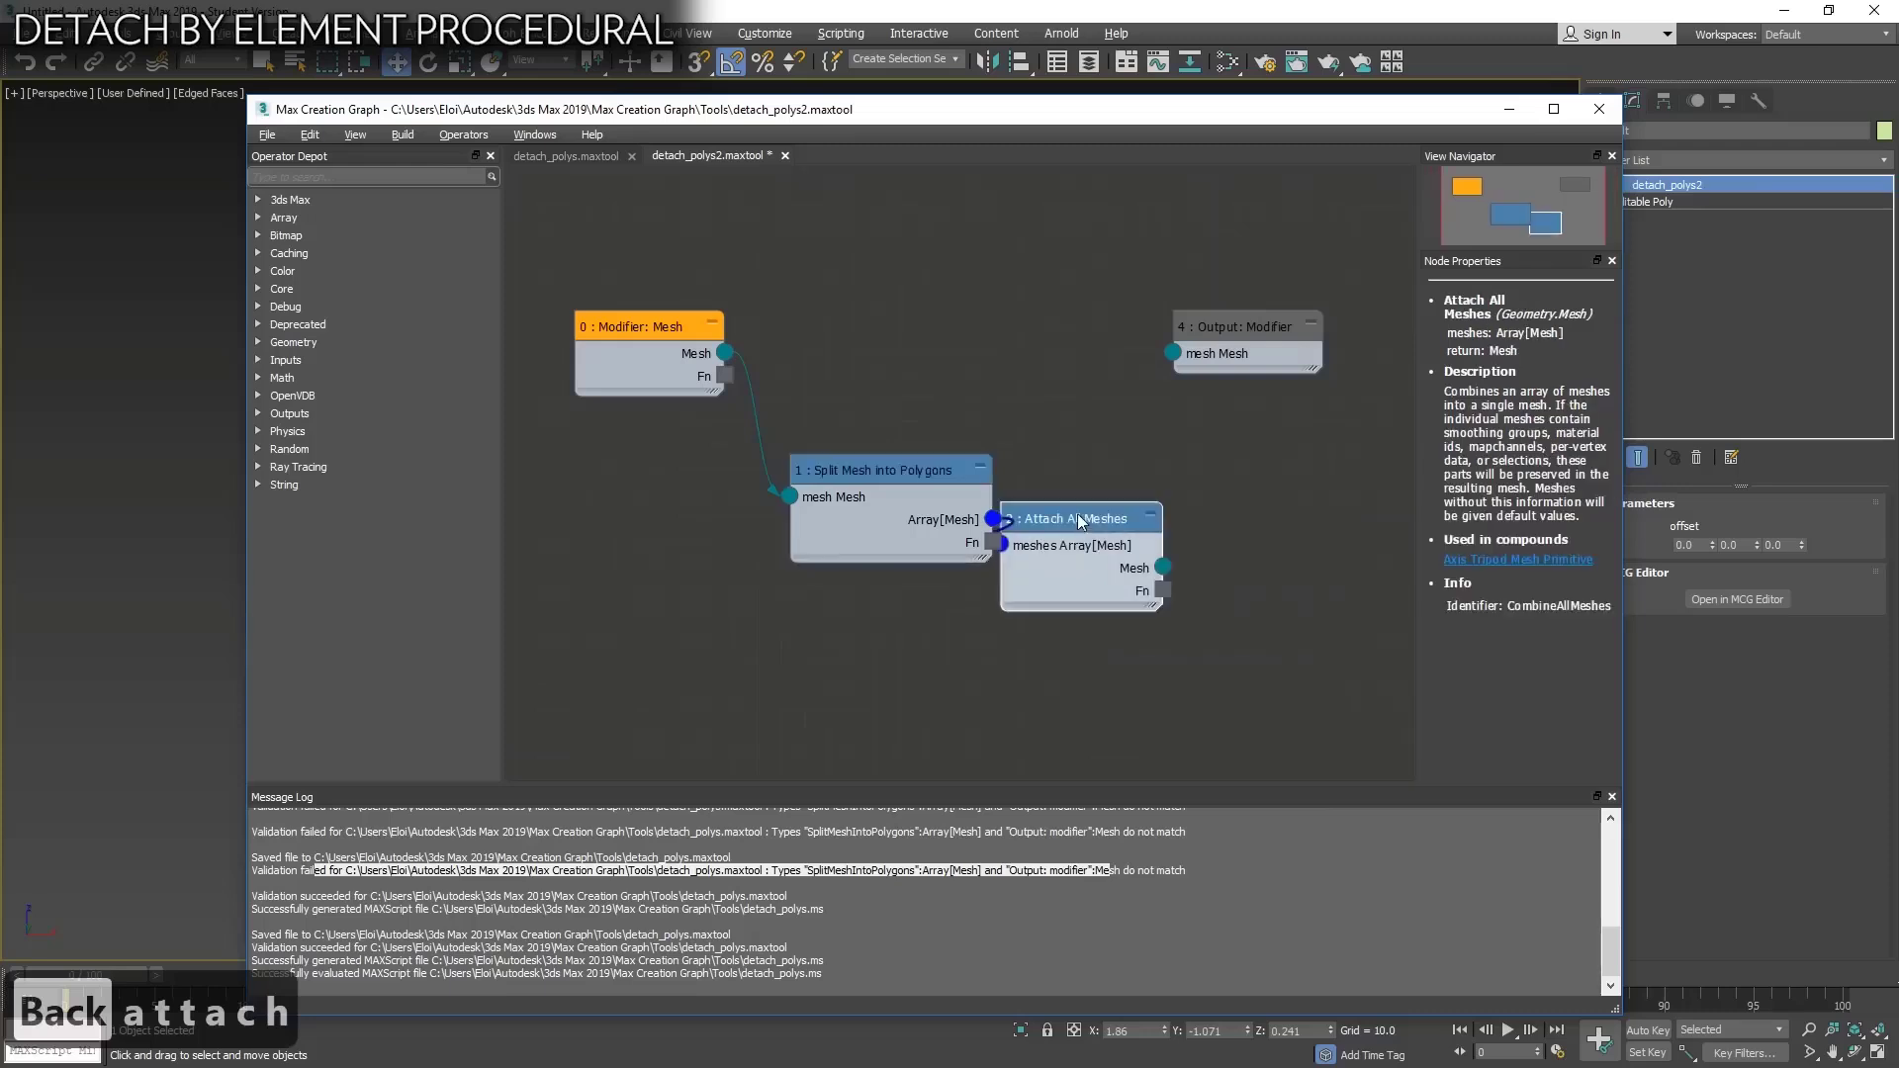
pyautogui.moveTo(1172, 353); pyautogui.dragTo(1129, 497)
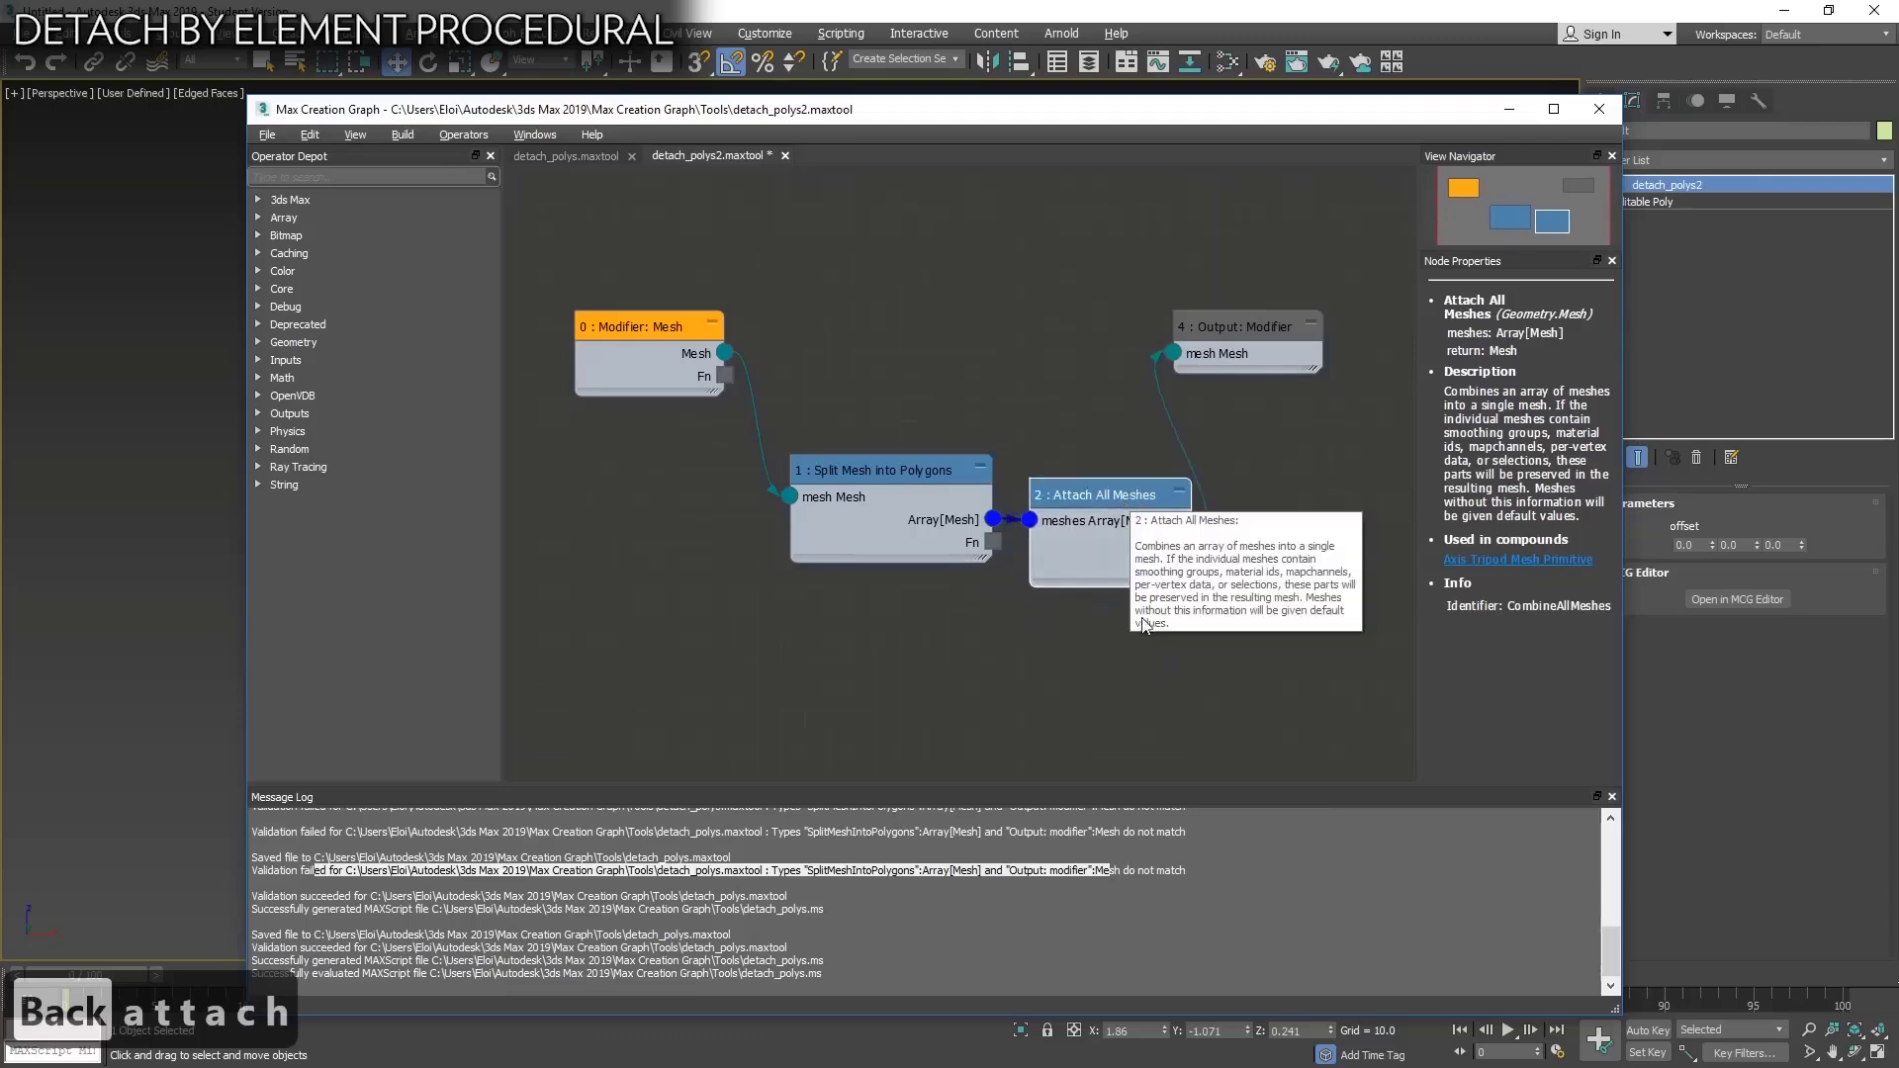
# Evaluate the detach_polys2 graph, save its changes and close the graph editor.
pyautogui.hotkey('ctrl', 'e')
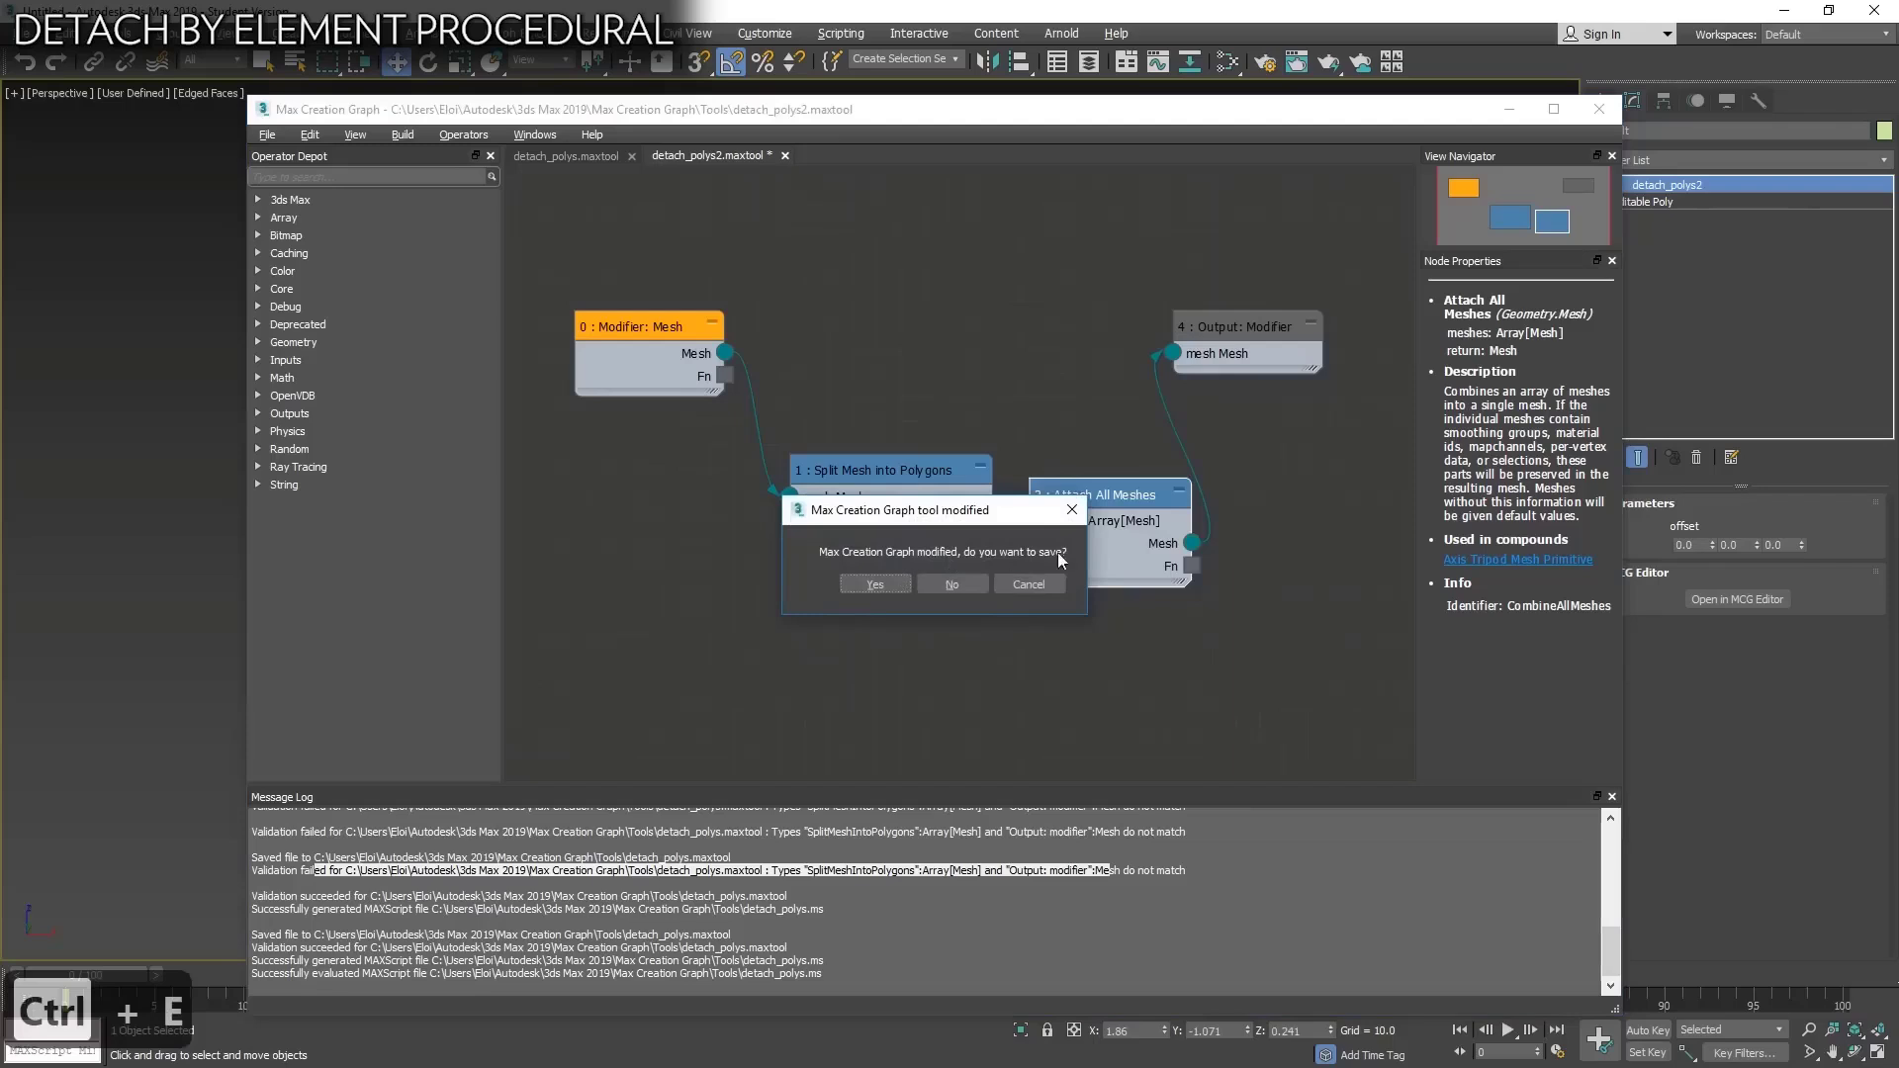
pyautogui.click(881, 584)
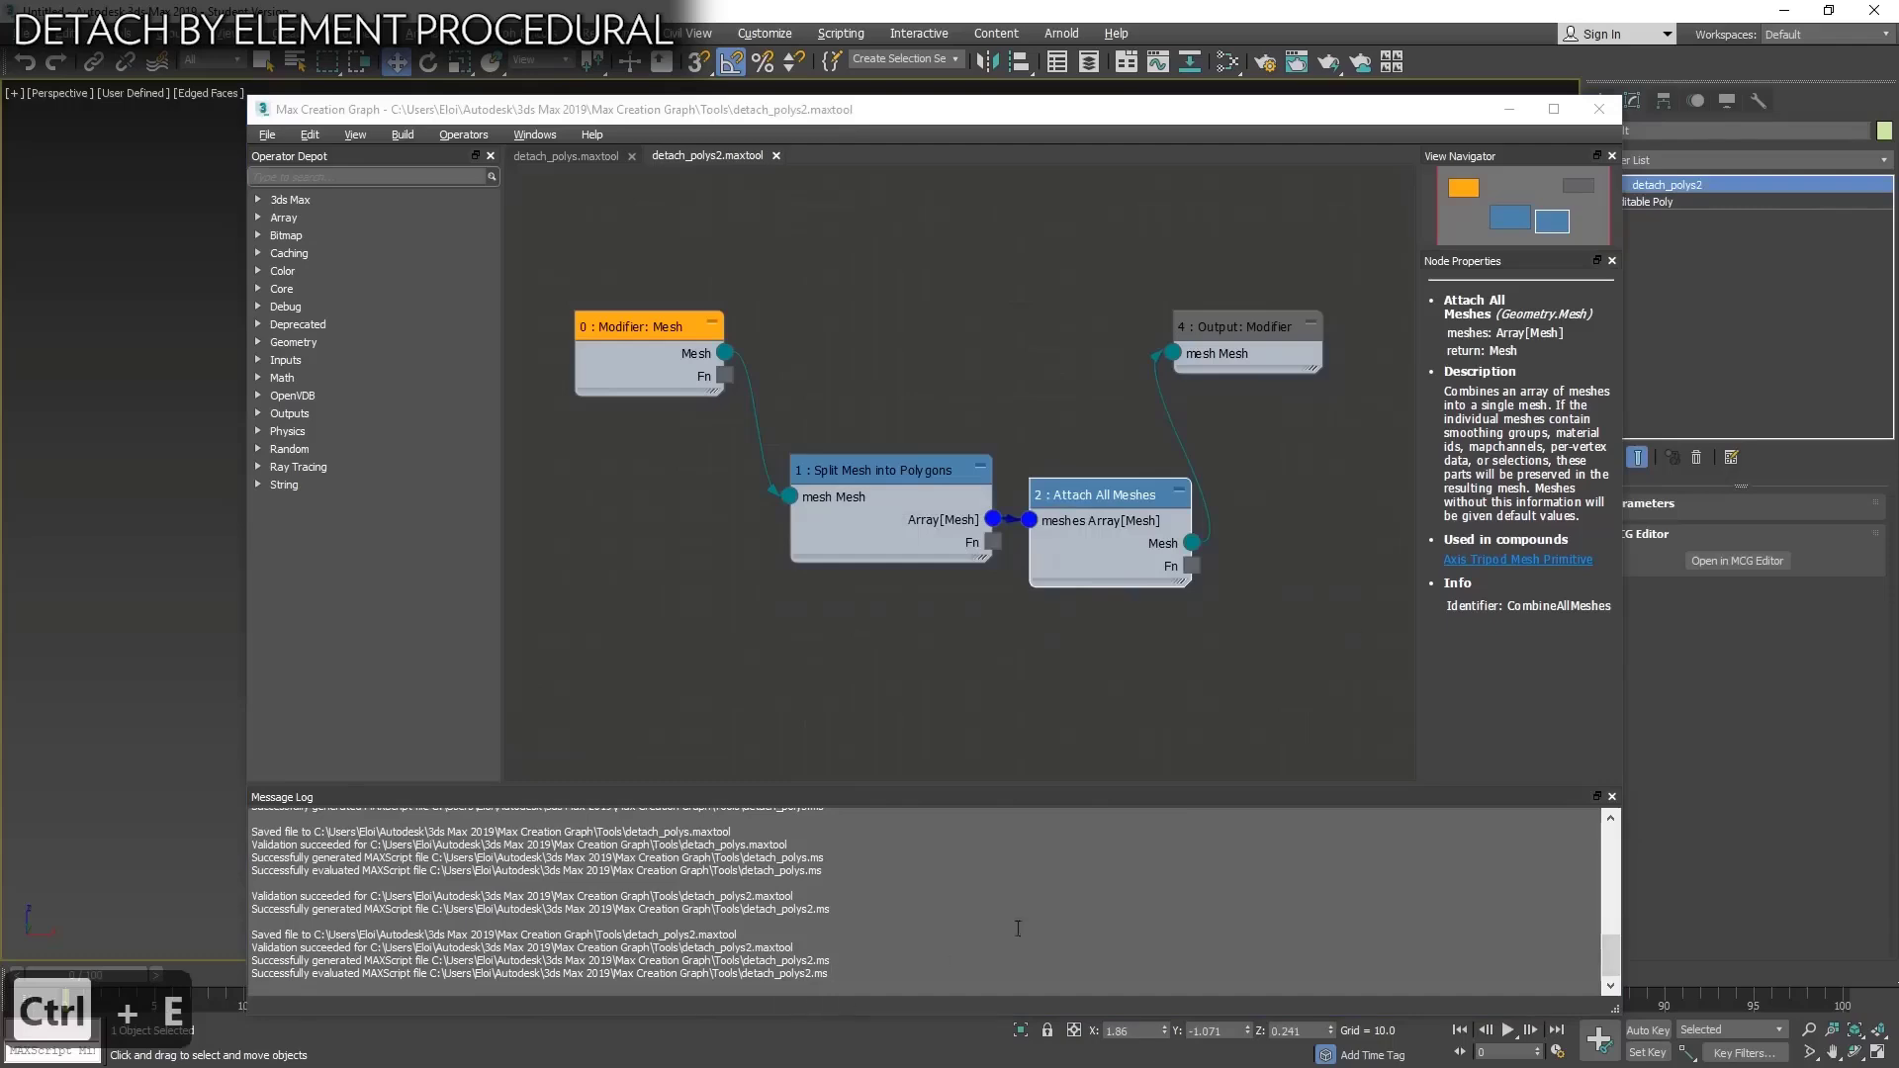
pyautogui.click(1588, 115)
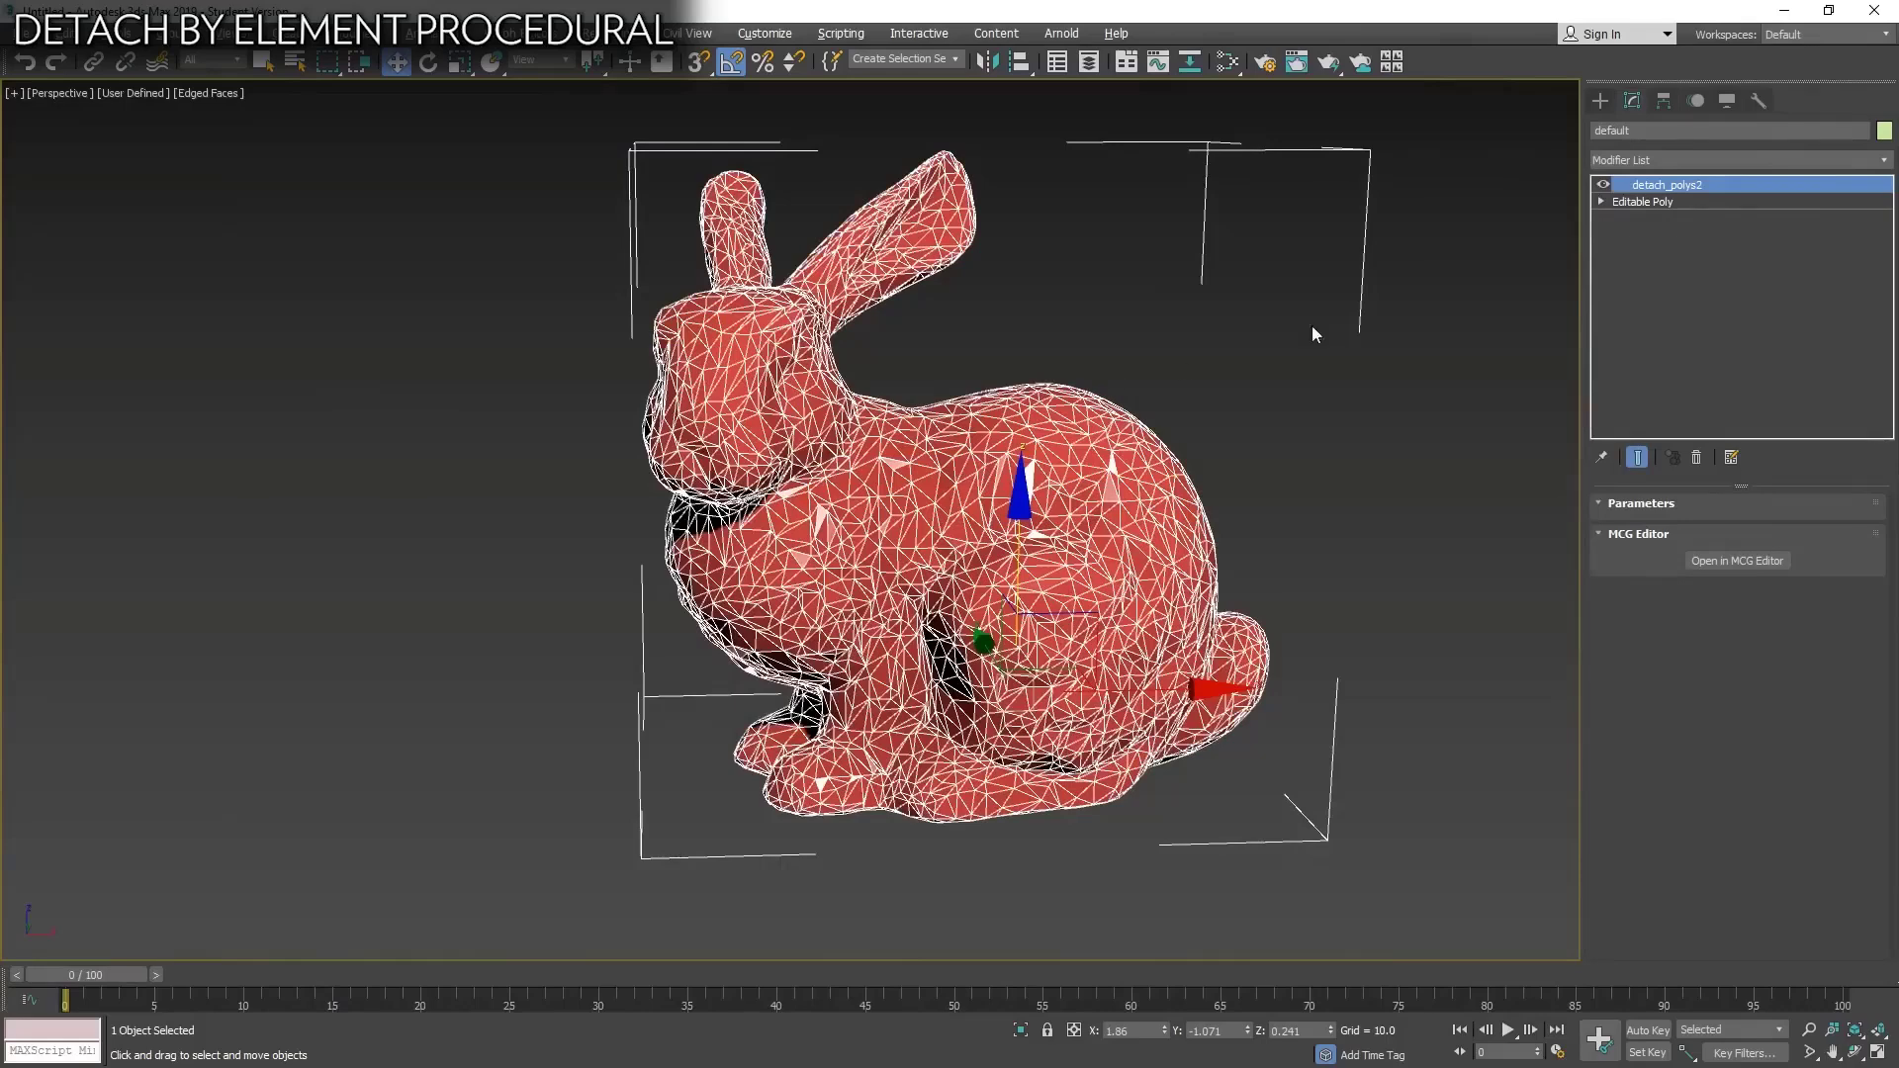
# Look up detach_polys2 among the Max Creation Graph modifiers available for the bunny.
pyautogui.click(1831, 161)
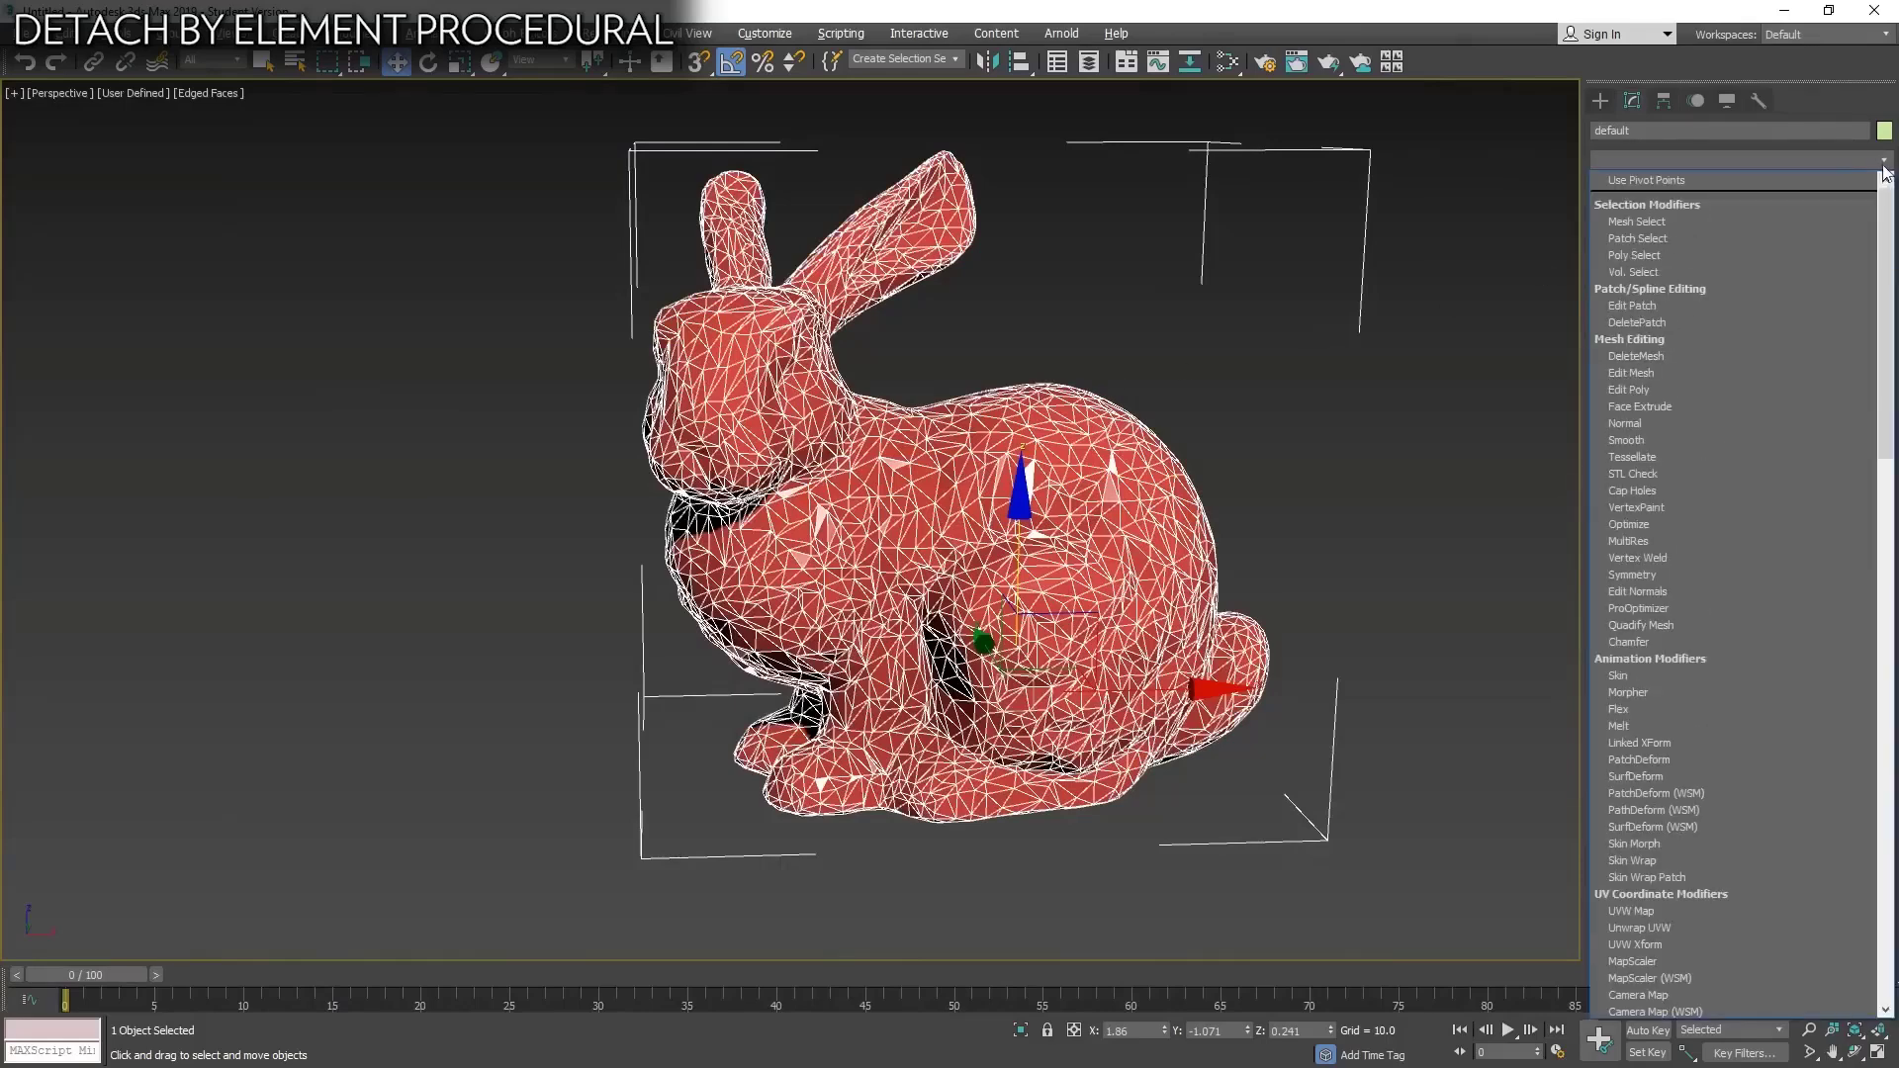
pyautogui.moveTo(1888, 217); pyautogui.dragTo(1889, 781)
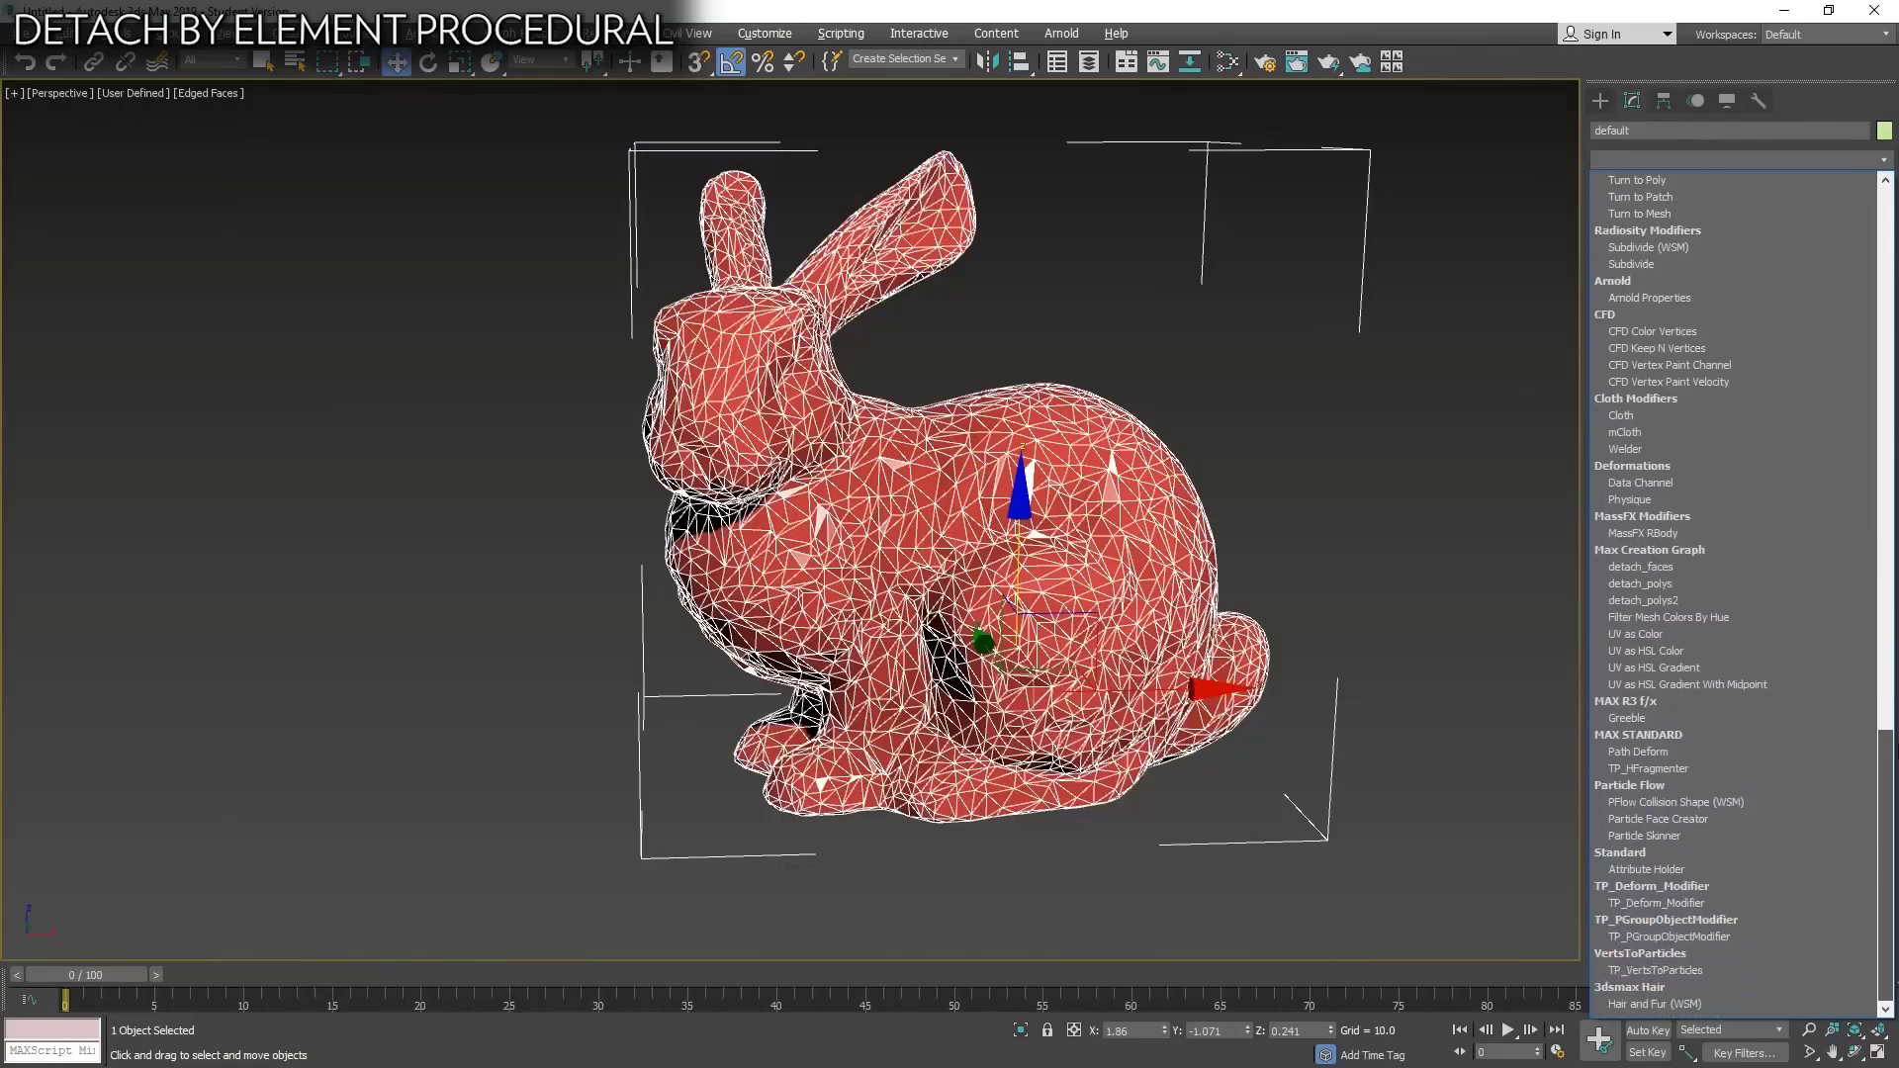
pyautogui.click(1654, 603)
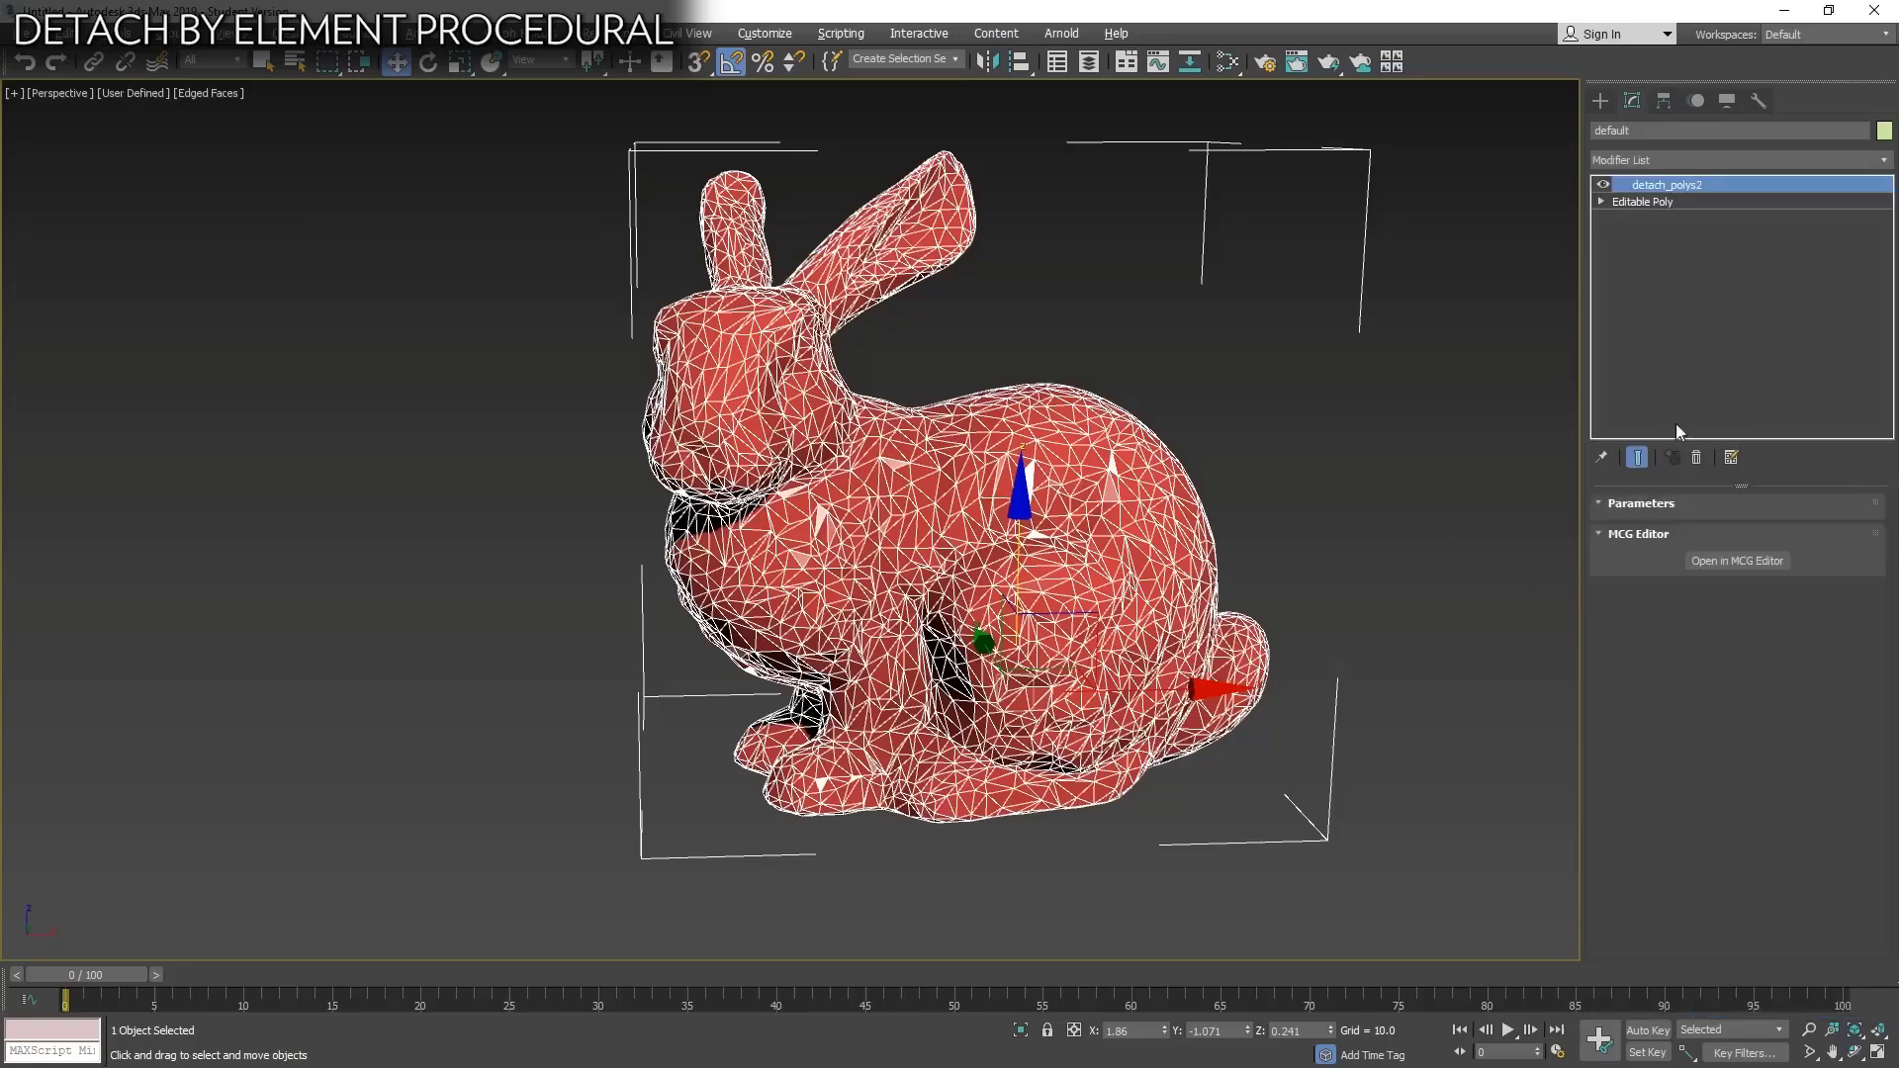
# Reopen the detach_polys2 graph, spread its four nodes out more clearly and close the graph editor.
pyautogui.click(1732, 568)
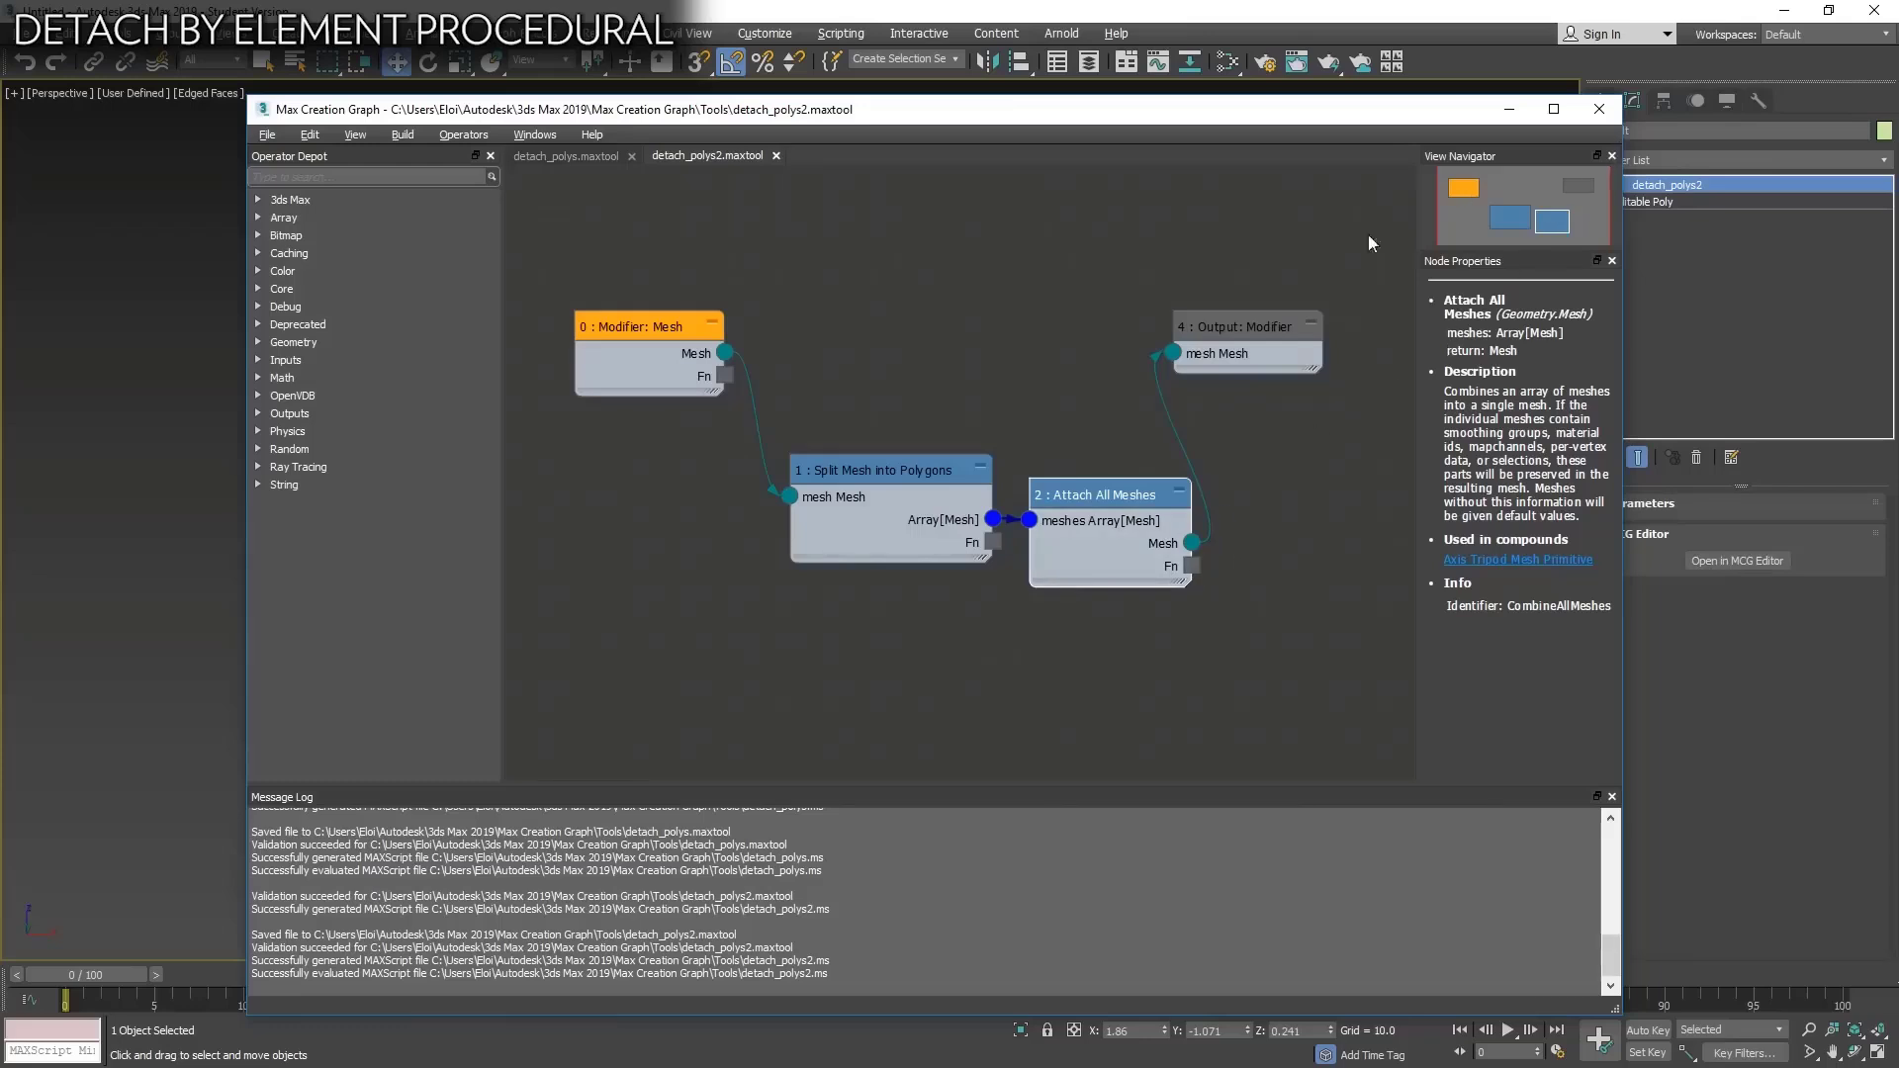
pyautogui.moveTo(914, 472); pyautogui.dragTo(890, 424)
pyautogui.moveTo(663, 326); pyautogui.dragTo(615, 279)
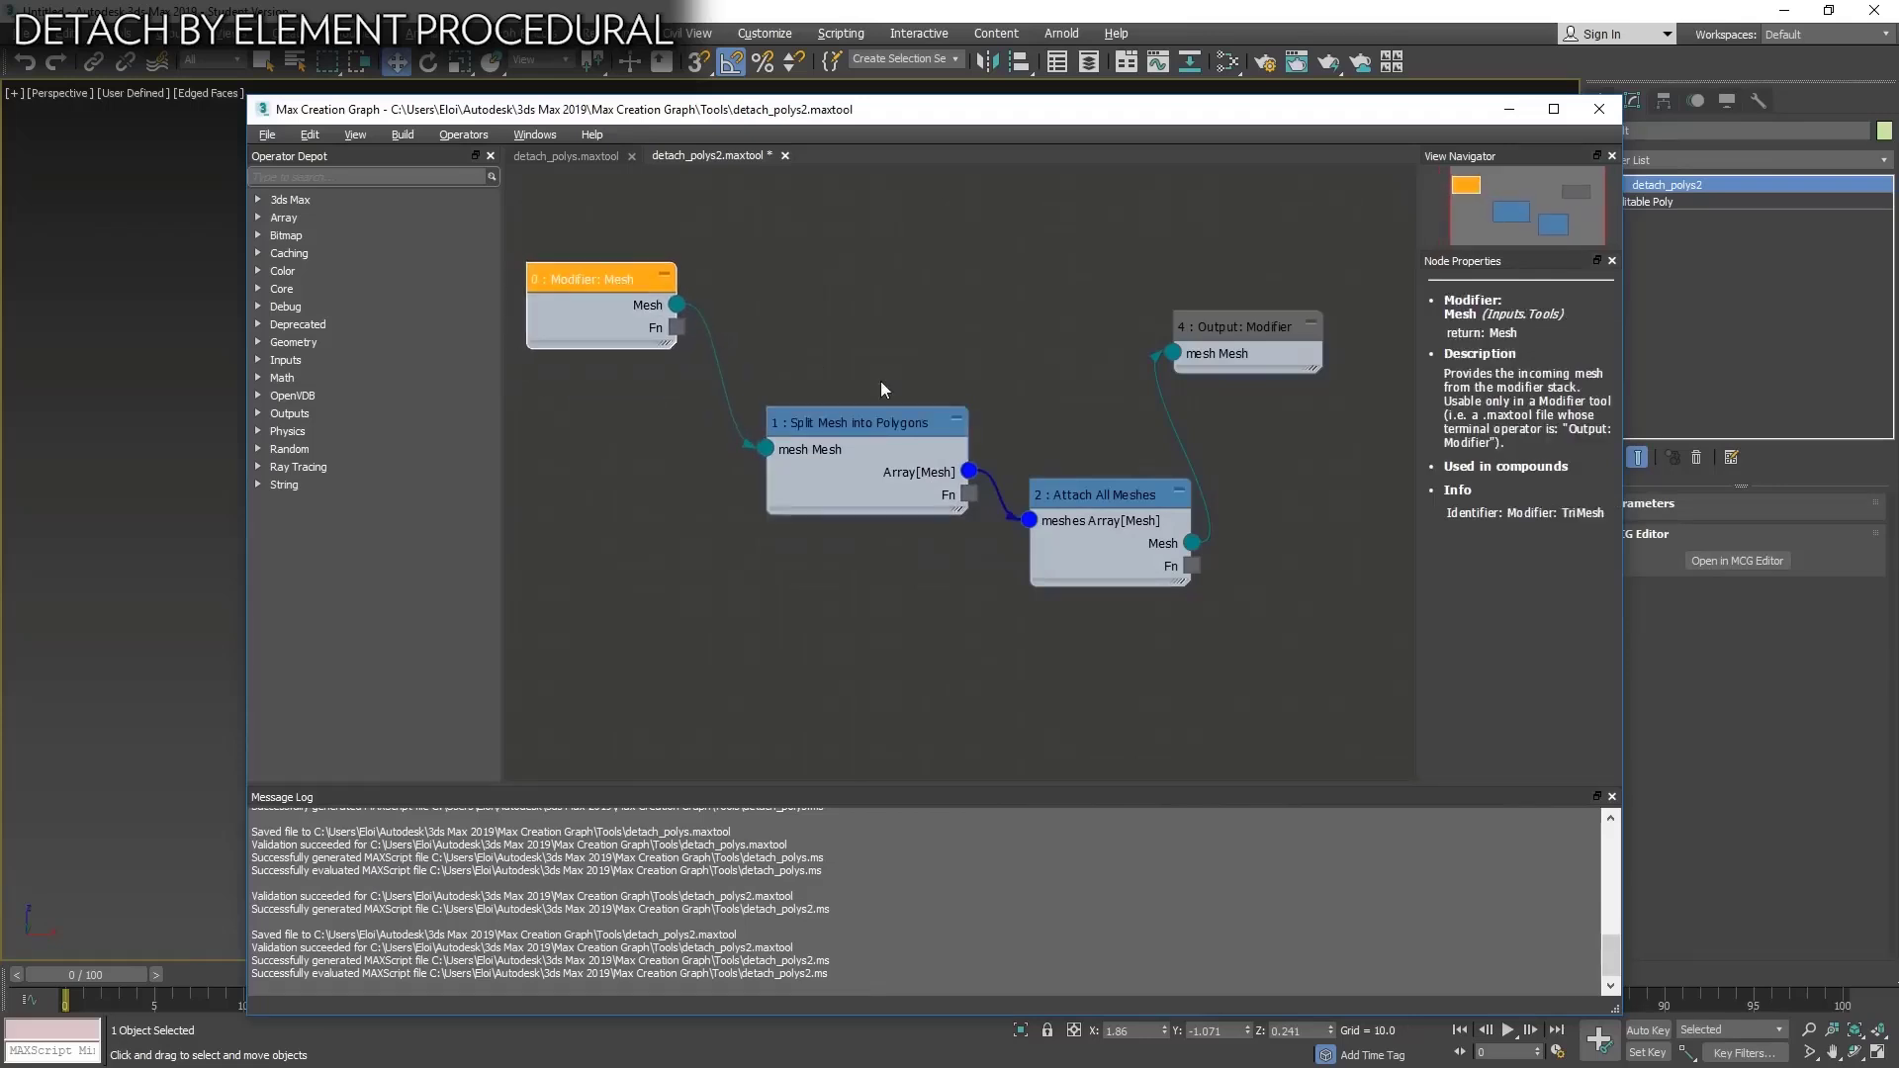
pyautogui.moveTo(821, 424); pyautogui.dragTo(748, 377)
pyautogui.moveTo(1122, 489); pyautogui.dragTo(1026, 422)
pyautogui.moveTo(1234, 326); pyautogui.dragTo(1258, 326)
pyautogui.click(1598, 109)
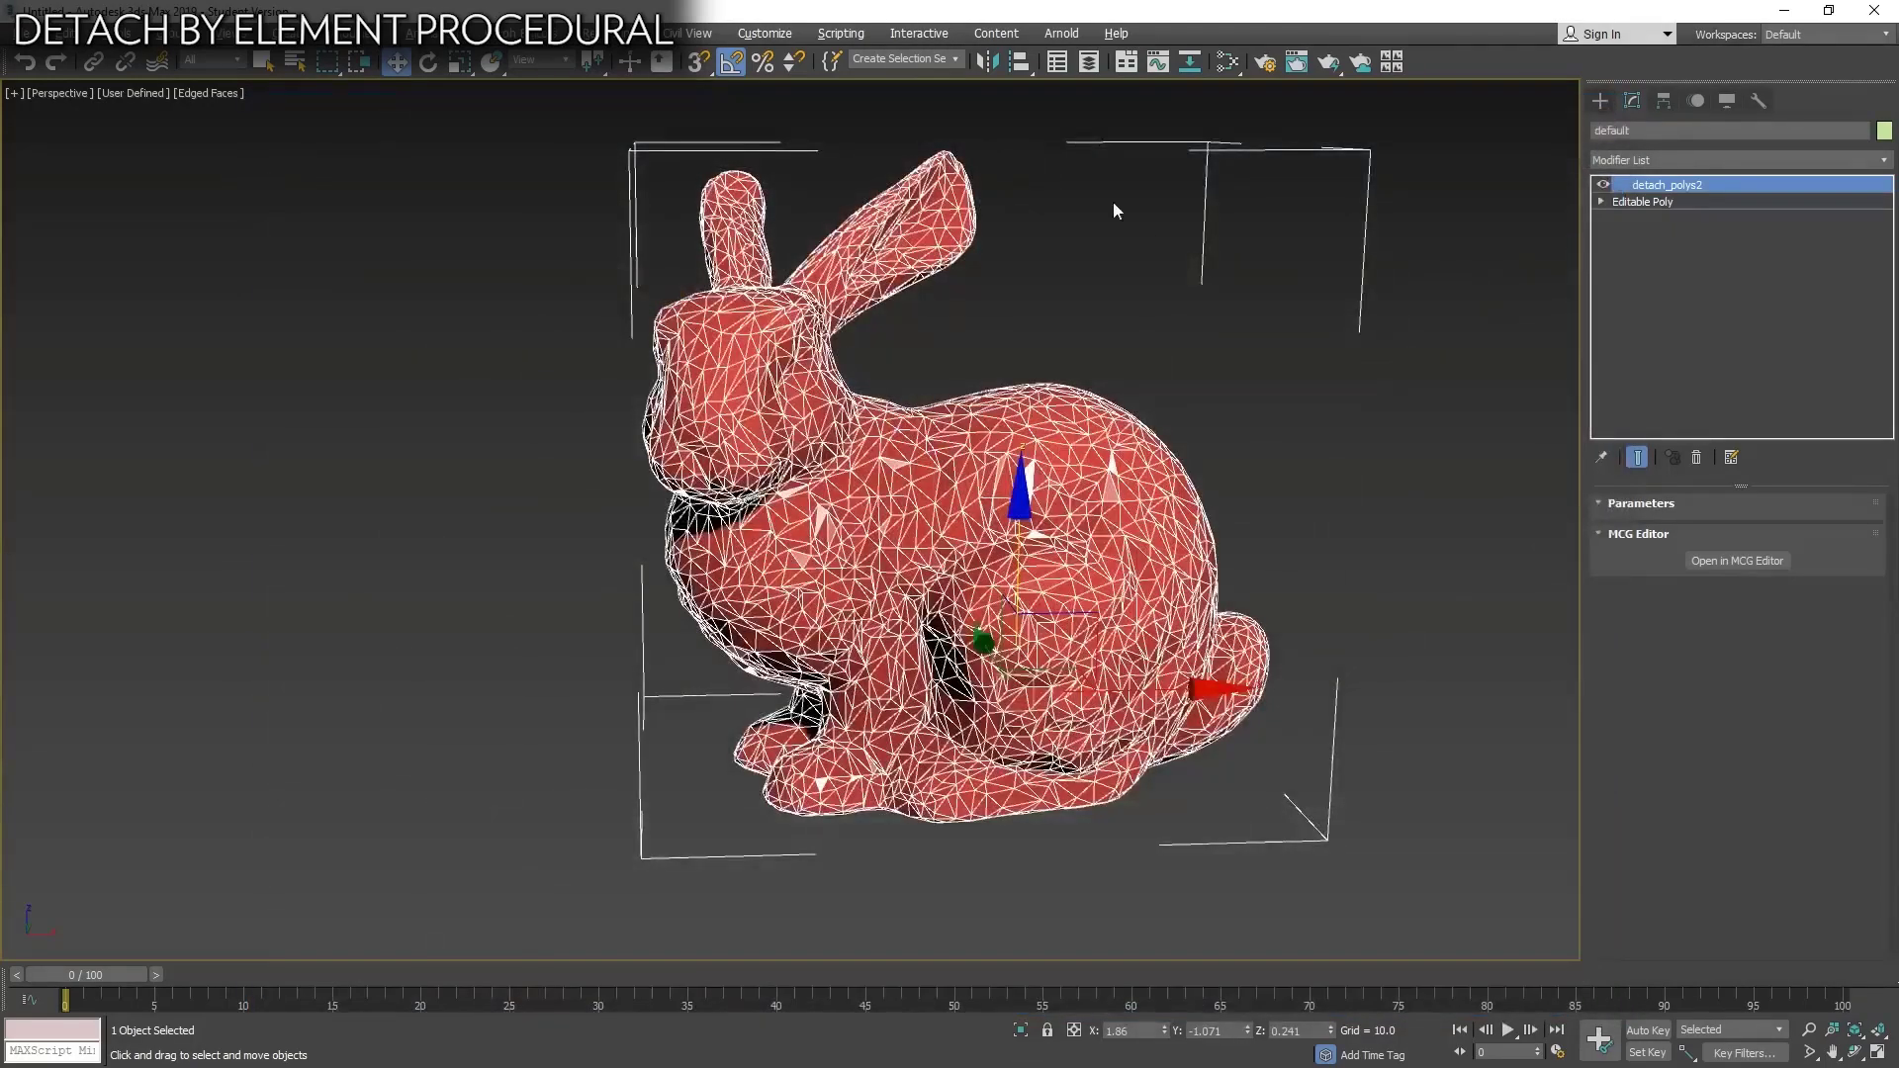
# Turn off the edged faces display in the perspective view and reselect the bunny.
pyautogui.click(1113, 202)
pyautogui.moveTo(1102, 369); pyautogui.dragTo(1119, 382, button='middle')
pyautogui.press('F4')
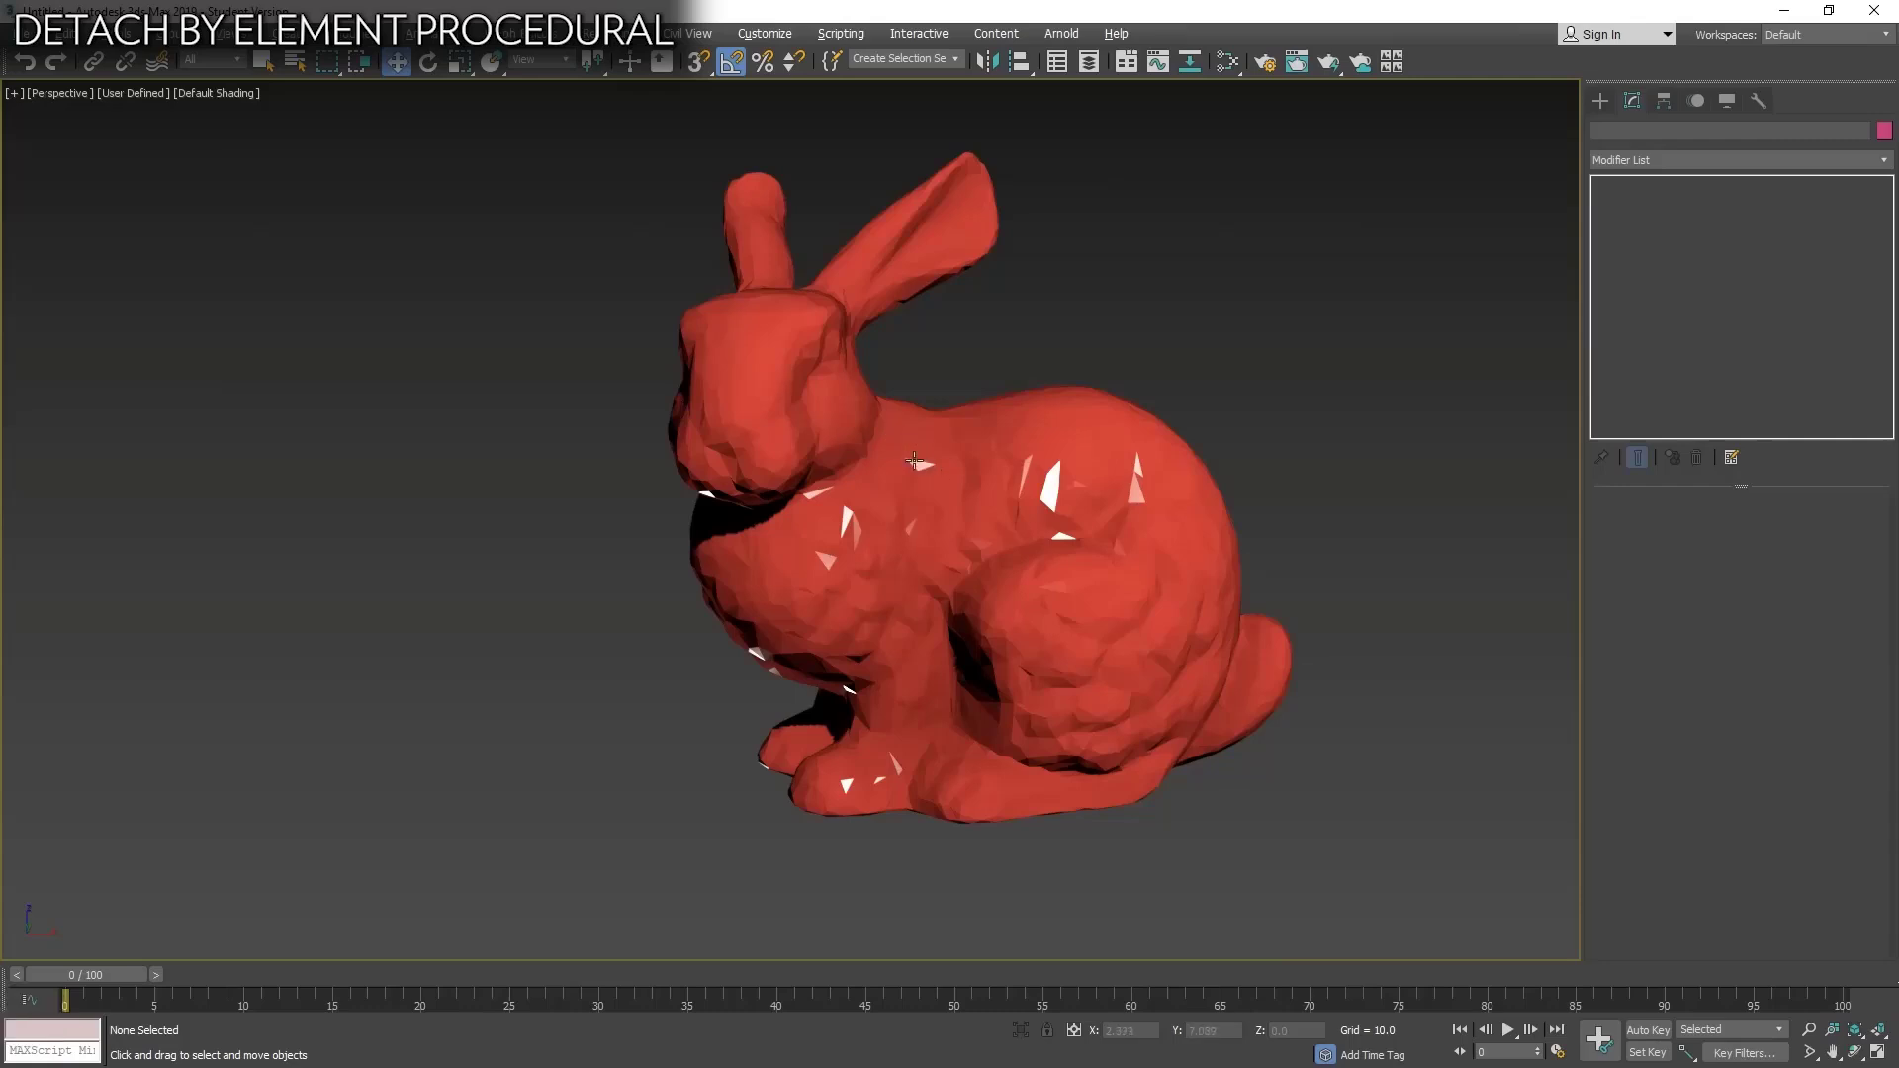
pyautogui.click(918, 462)
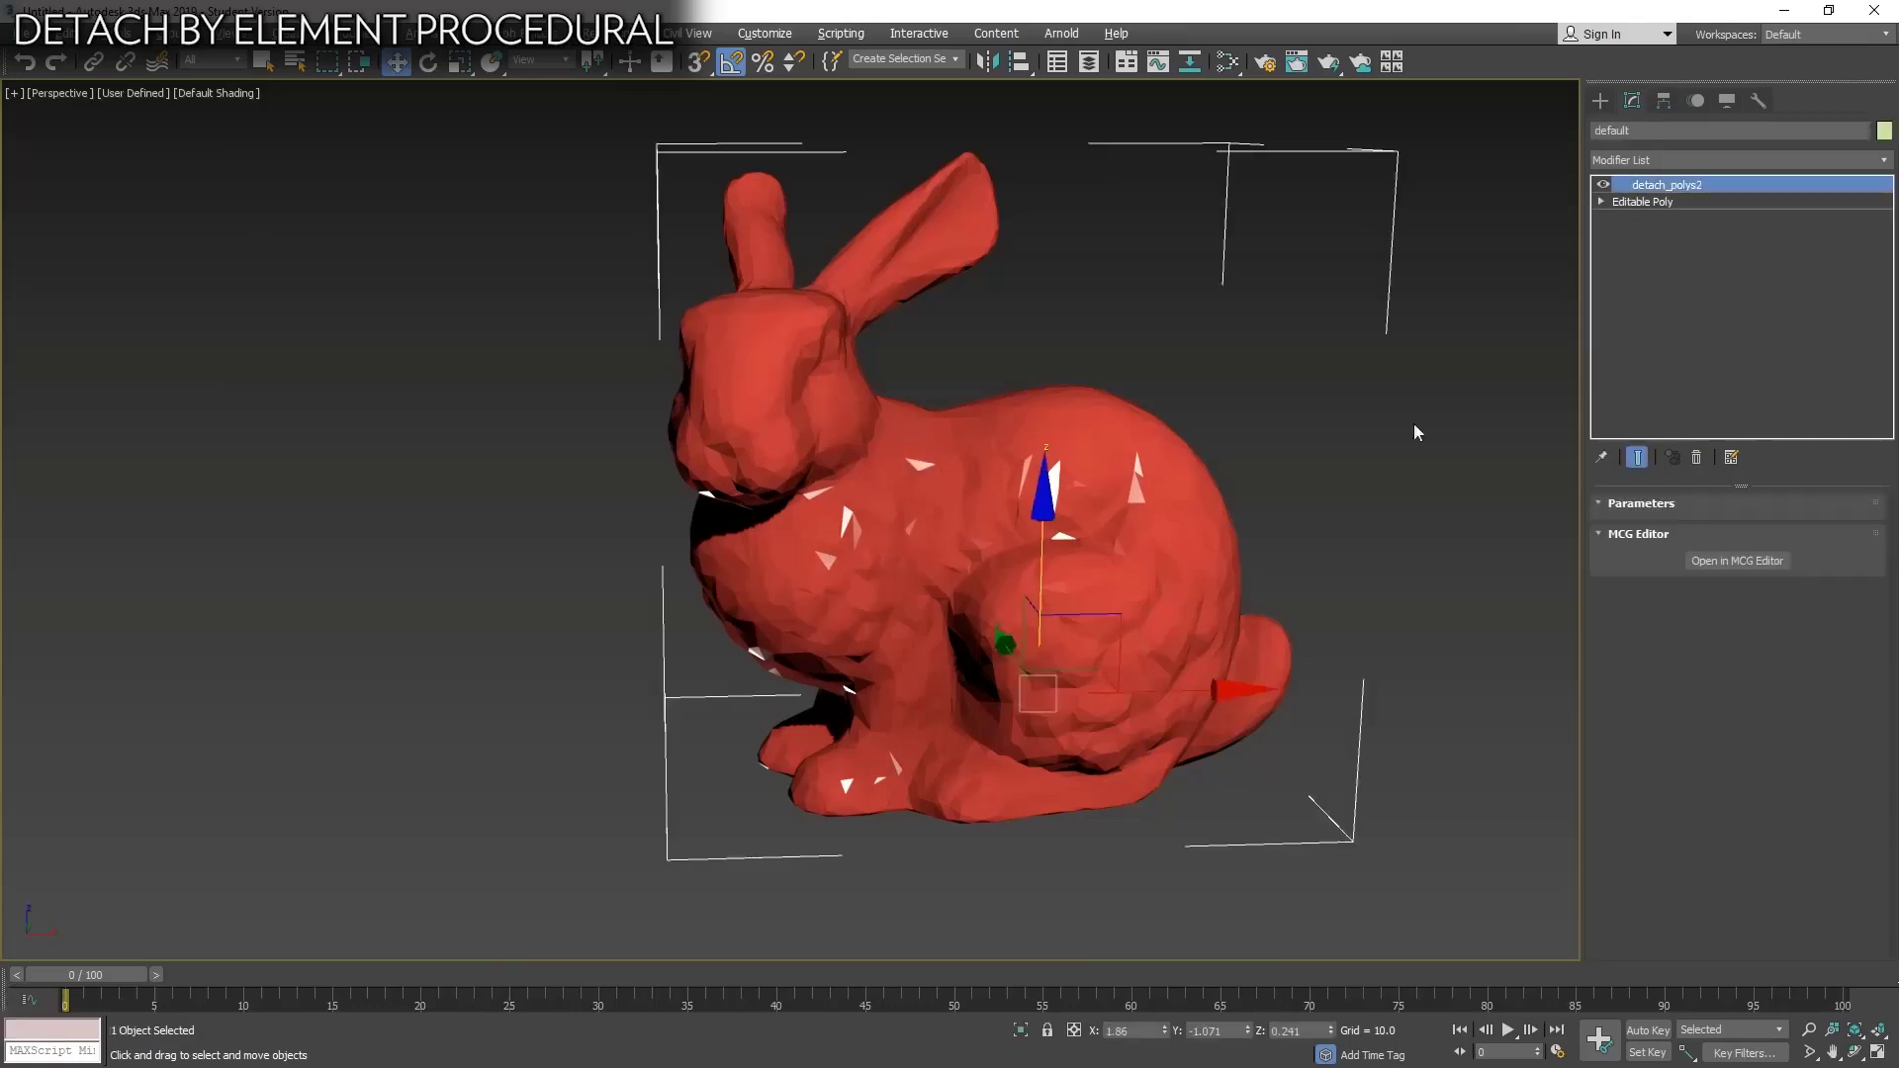
# Add a Shell modifier above detach_polys2 on the bunny.
pyautogui.click(1885, 165)
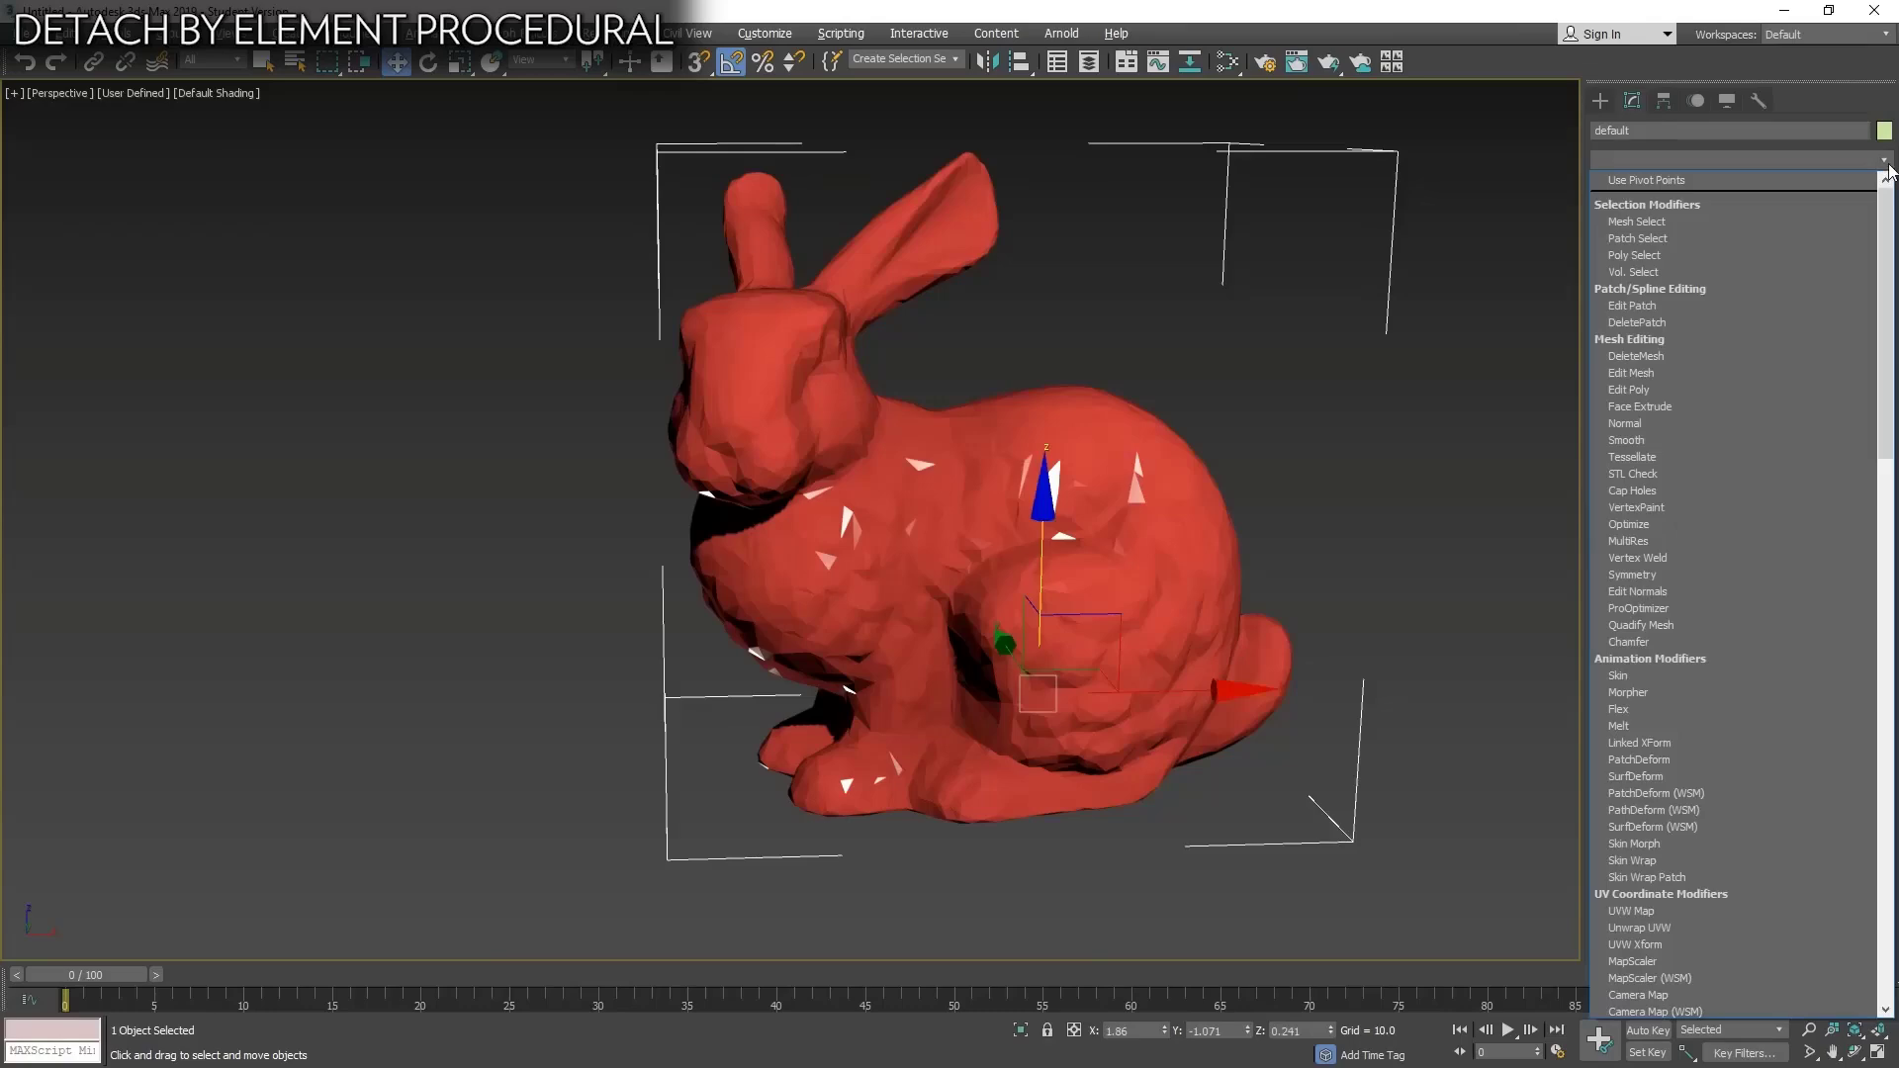
pyautogui.write('shell')
pyautogui.press('Return')
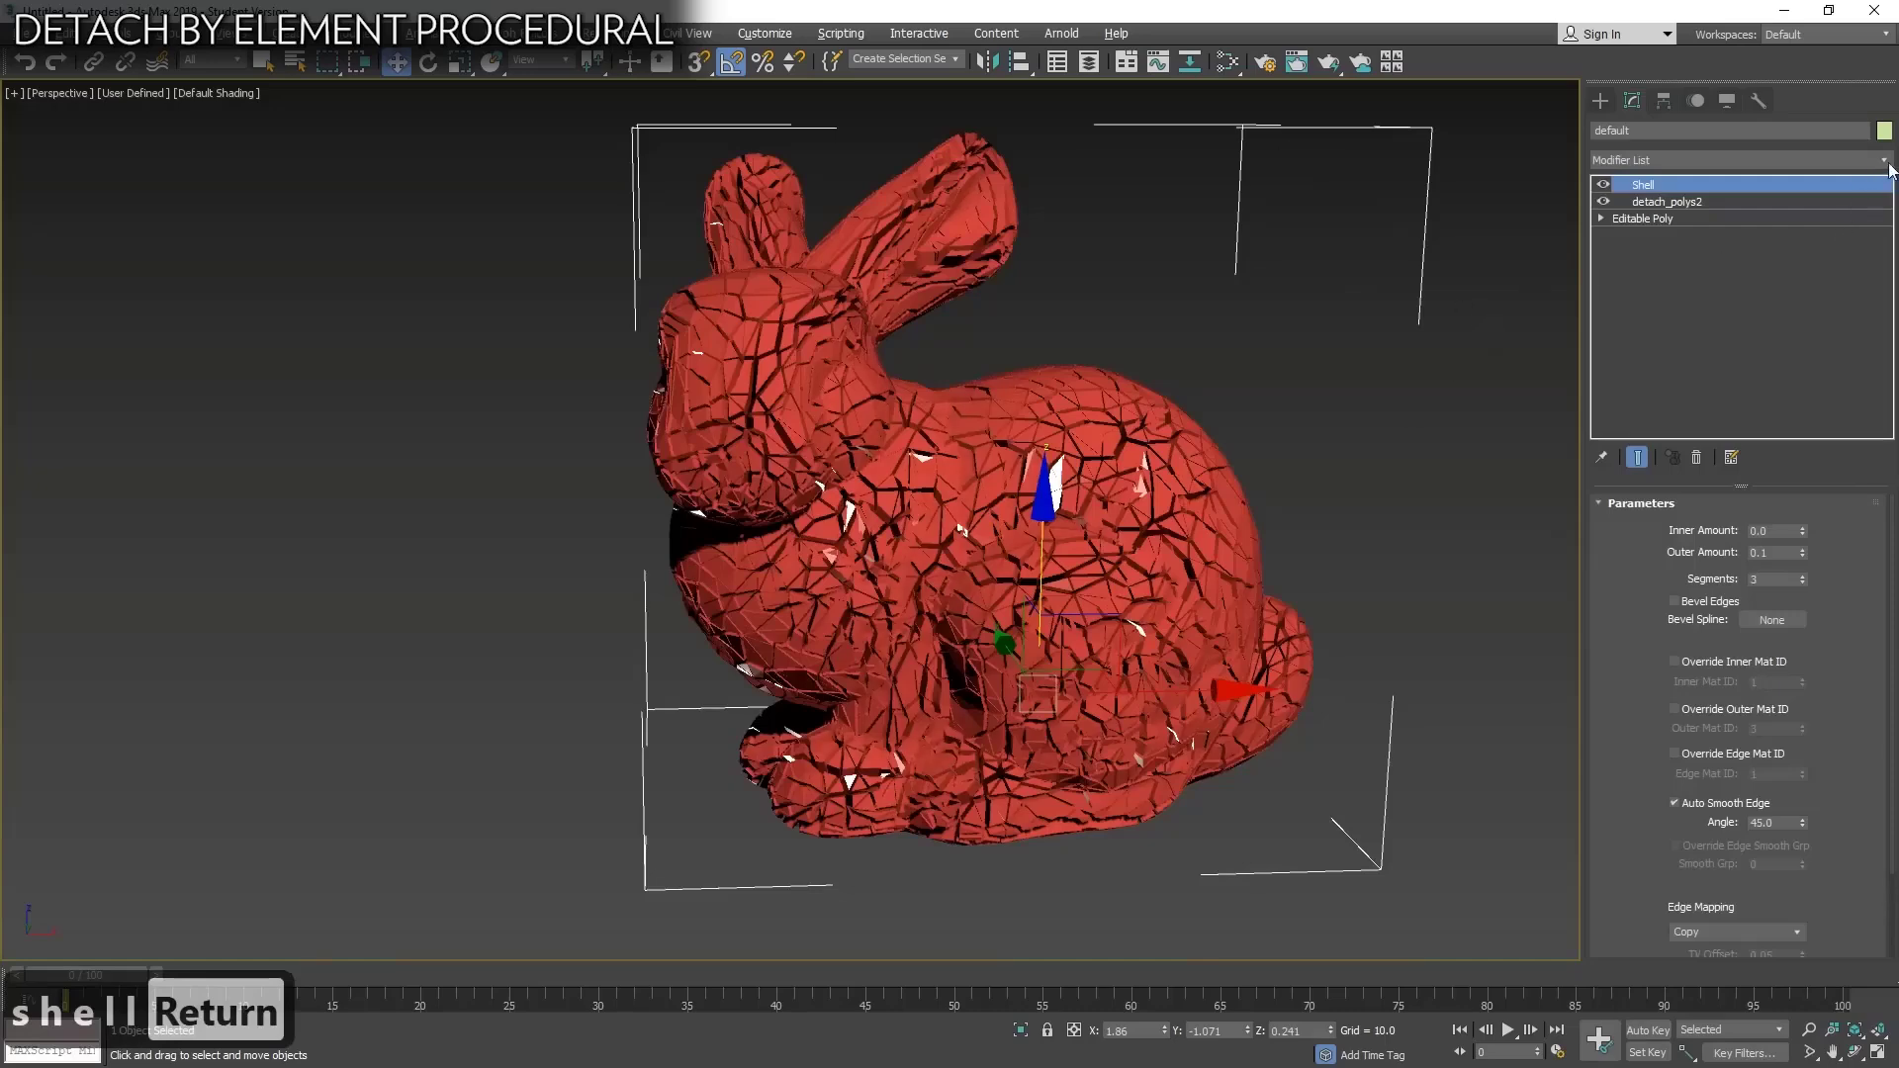
# Add a TurboSmooth modifier above Shell with 2 iterations.
pyautogui.click(1886, 161)
pyautogui.write('turbo')
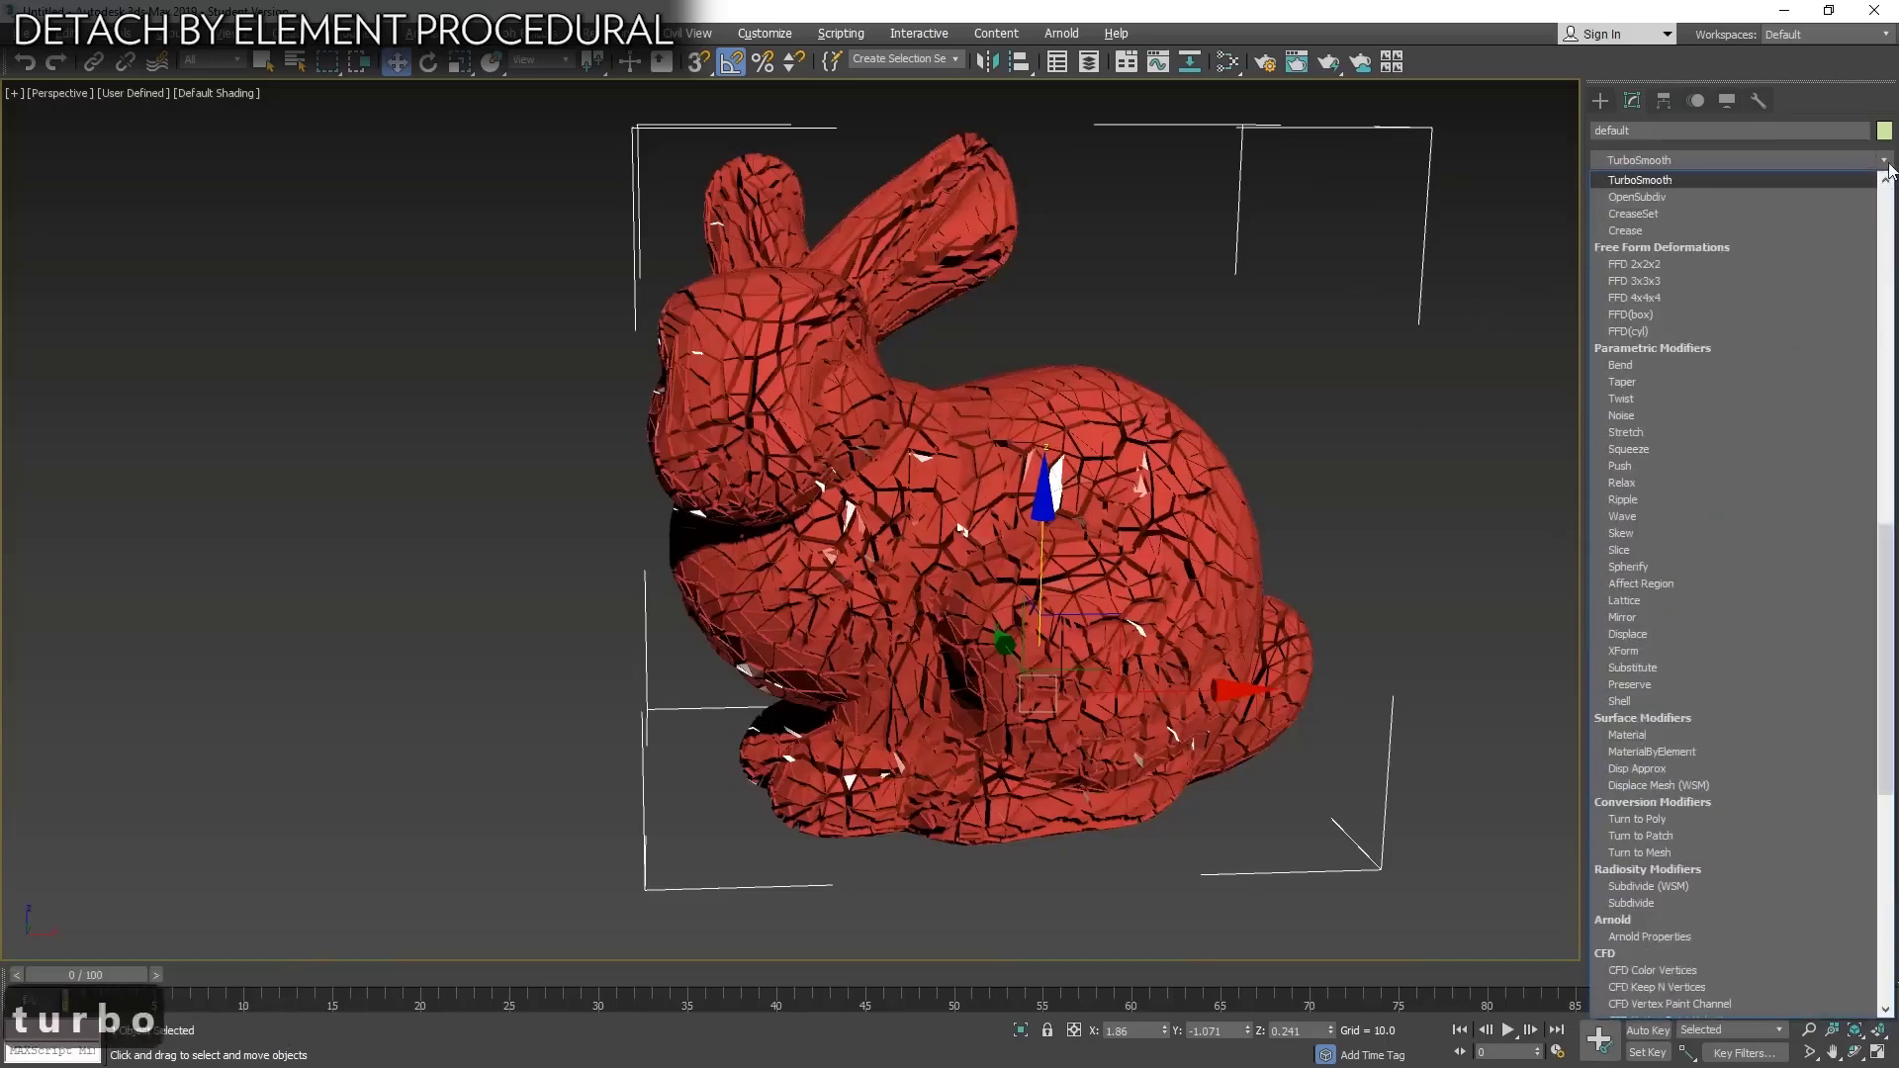
pyautogui.press('Return')
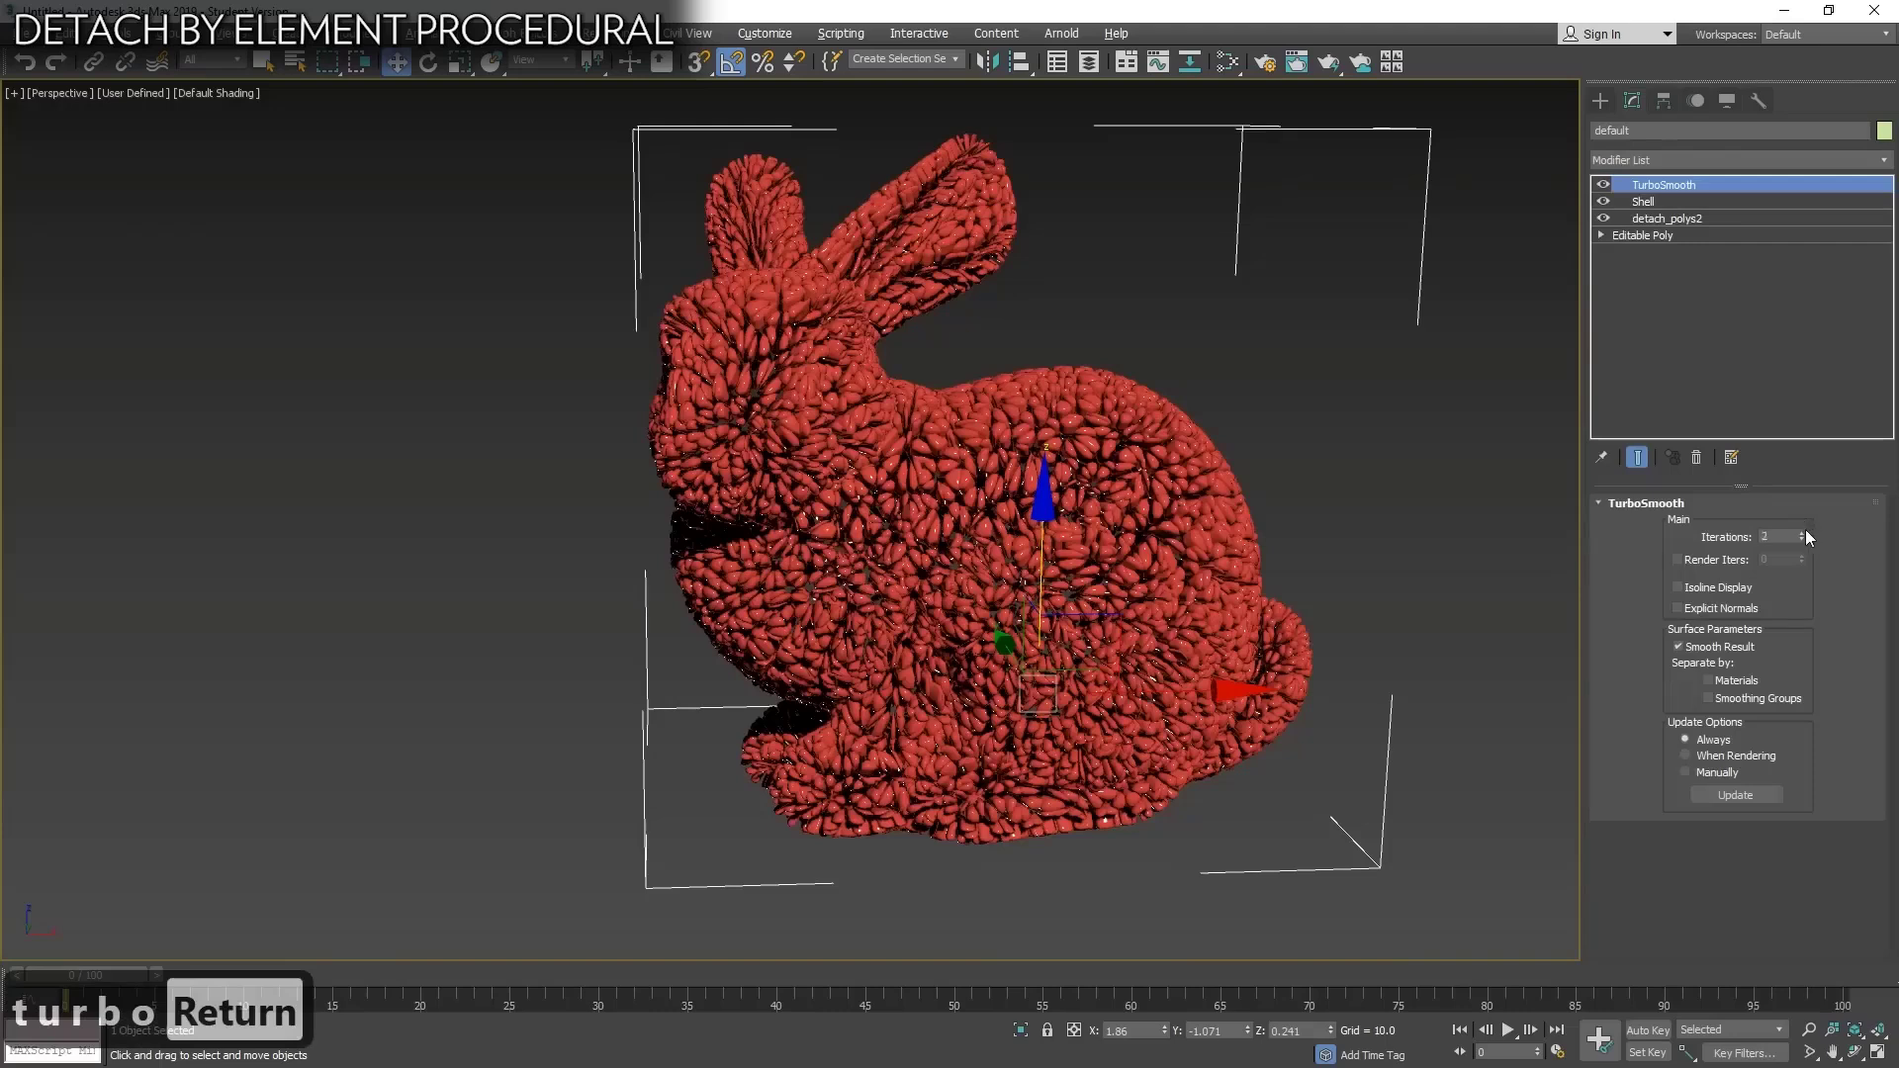
# Insert a Push modifier between Shell and TurboSmooth in the bunny's modifier stack.
pyautogui.click(1698, 201)
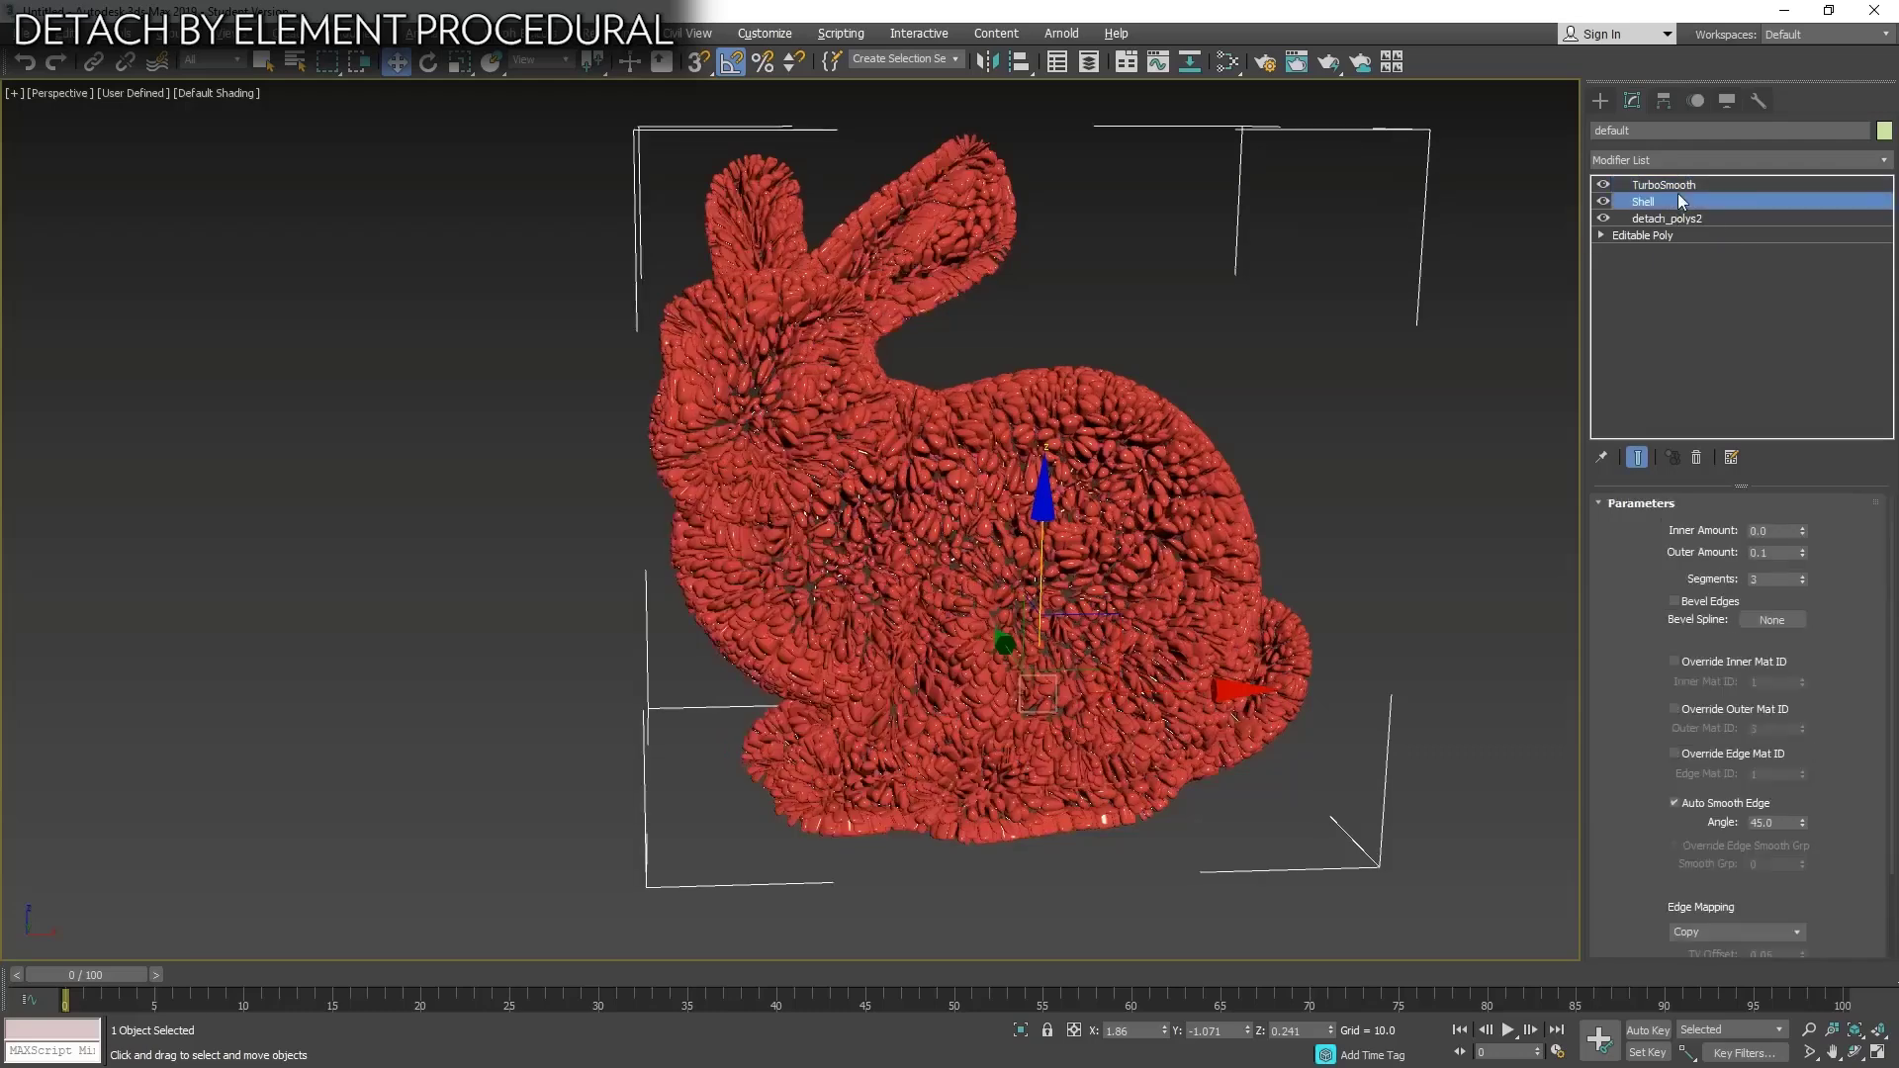
pyautogui.click(1885, 160)
pyautogui.write('push')
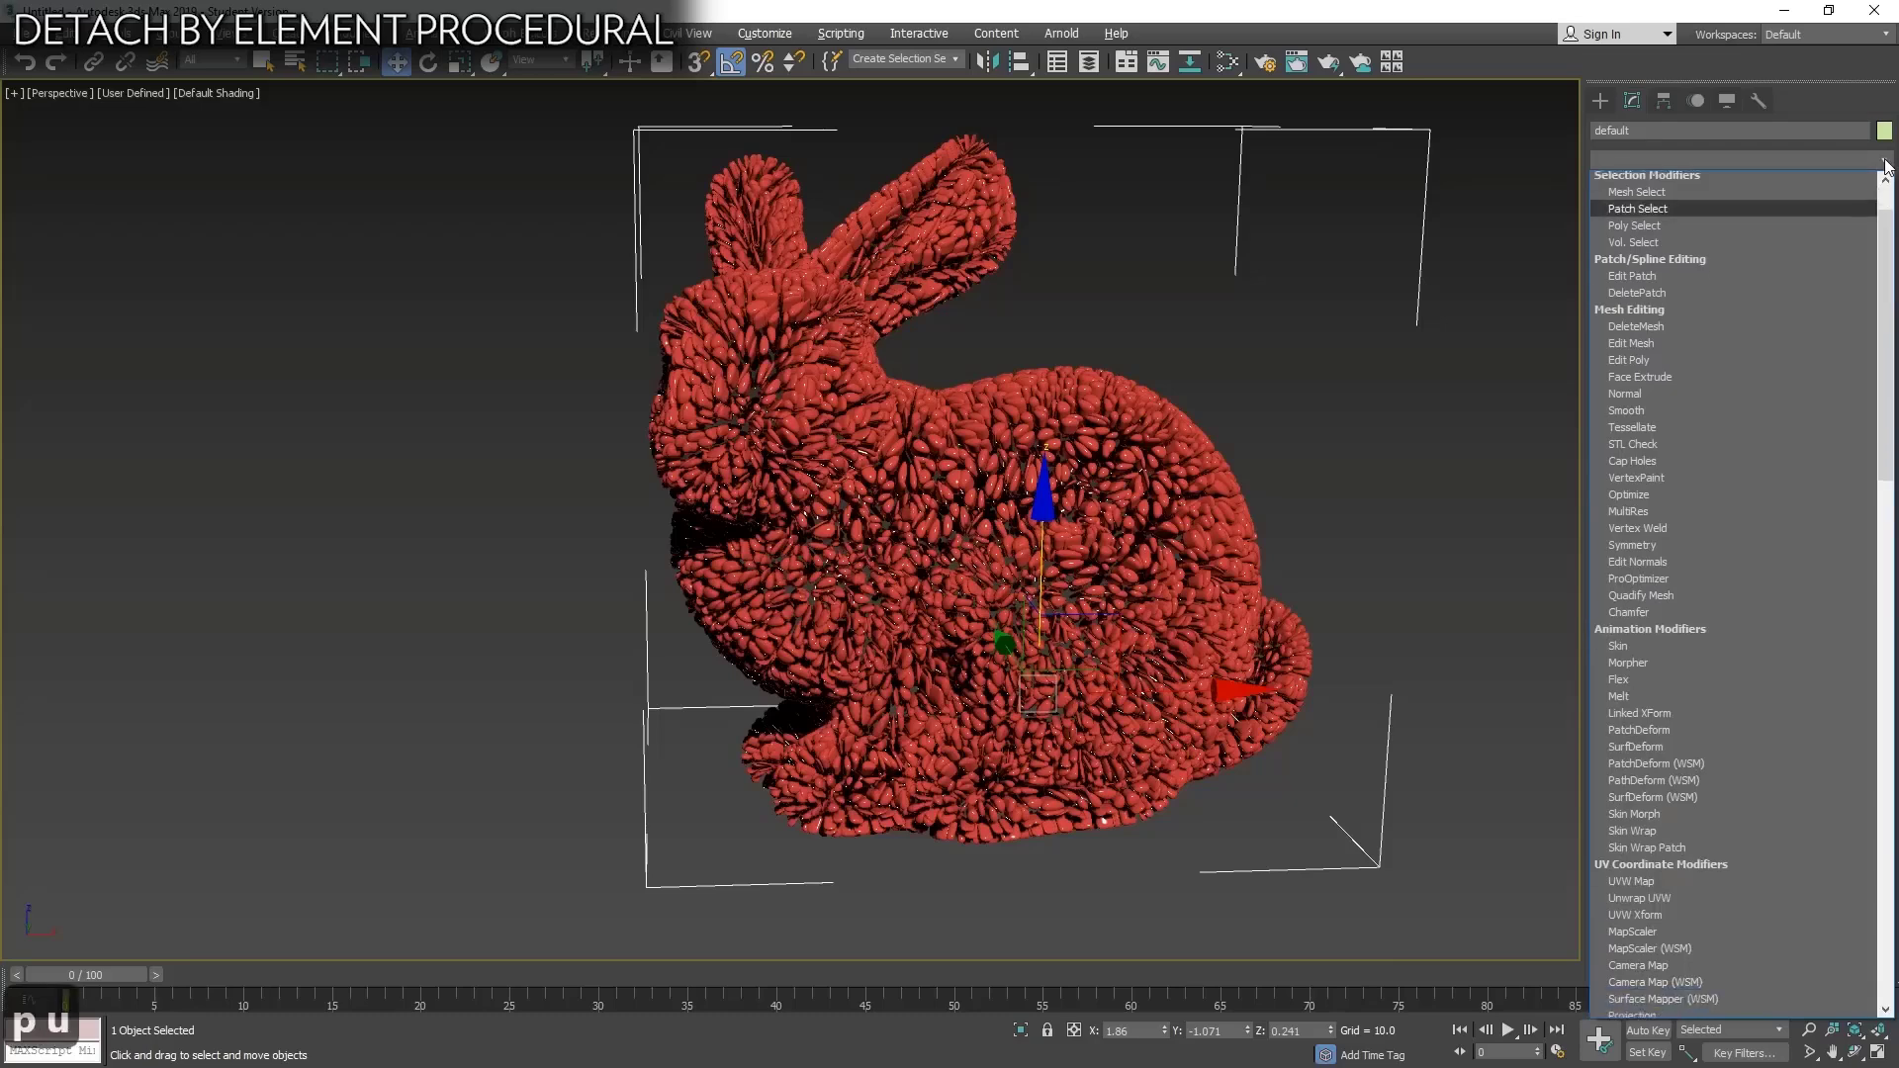
pyautogui.press('Return')
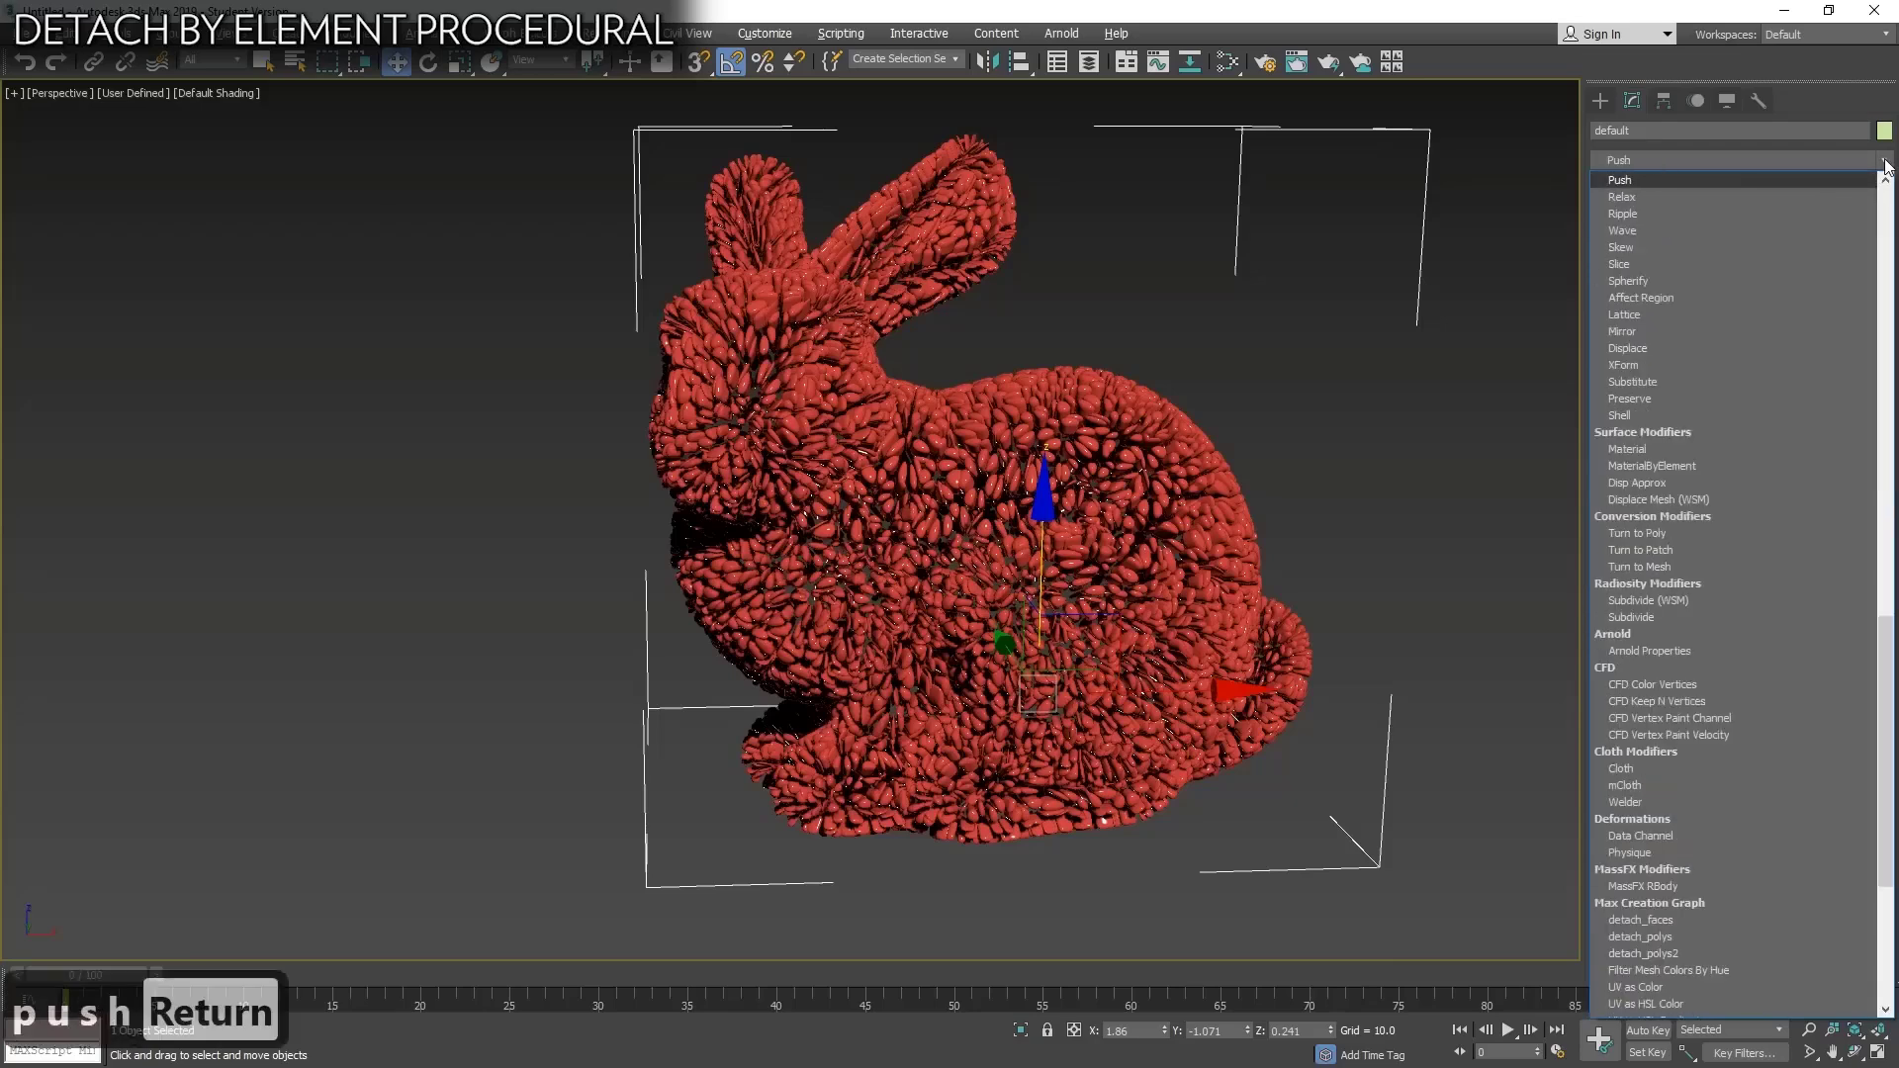
# Set the Push modifier's value to 0.1 and add a ProOptimizer modifier directly above Editable Poly.
pyautogui.write('0.1')
pyautogui.press('Return')
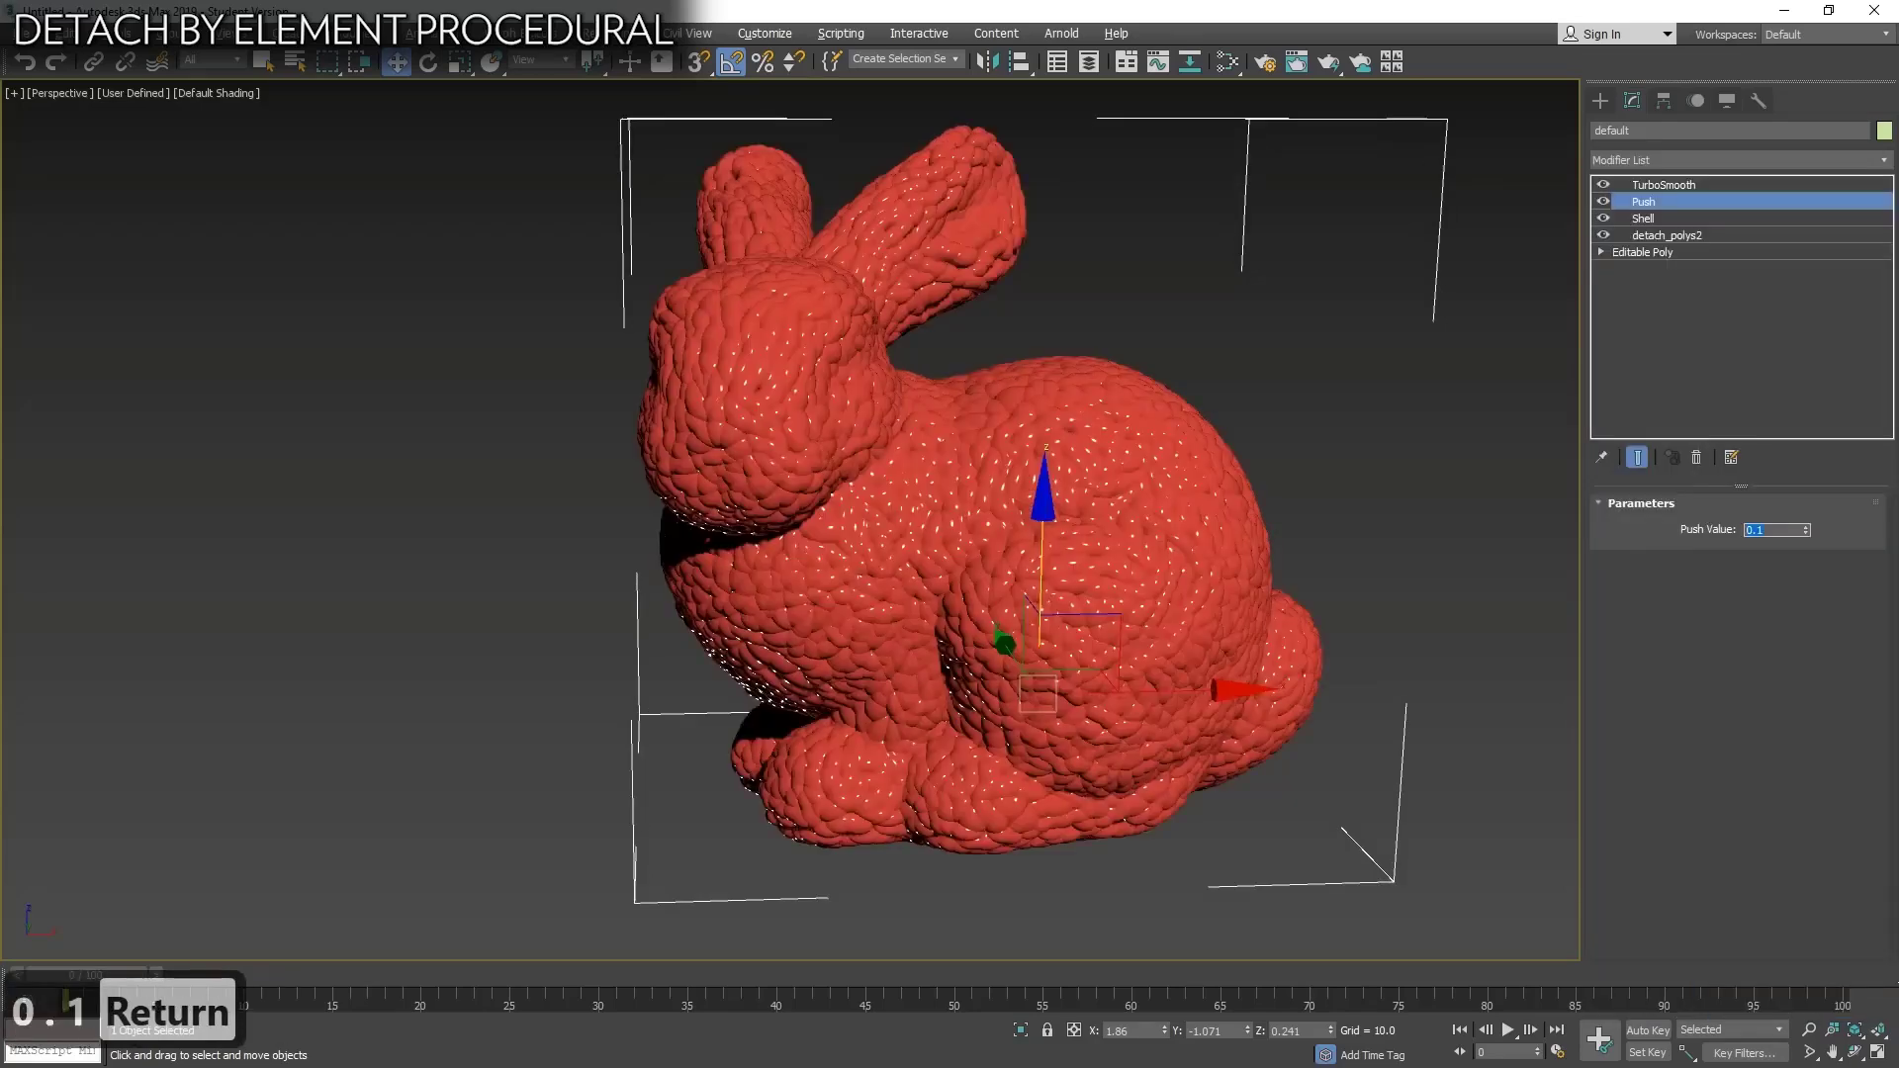
pyautogui.click(1672, 253)
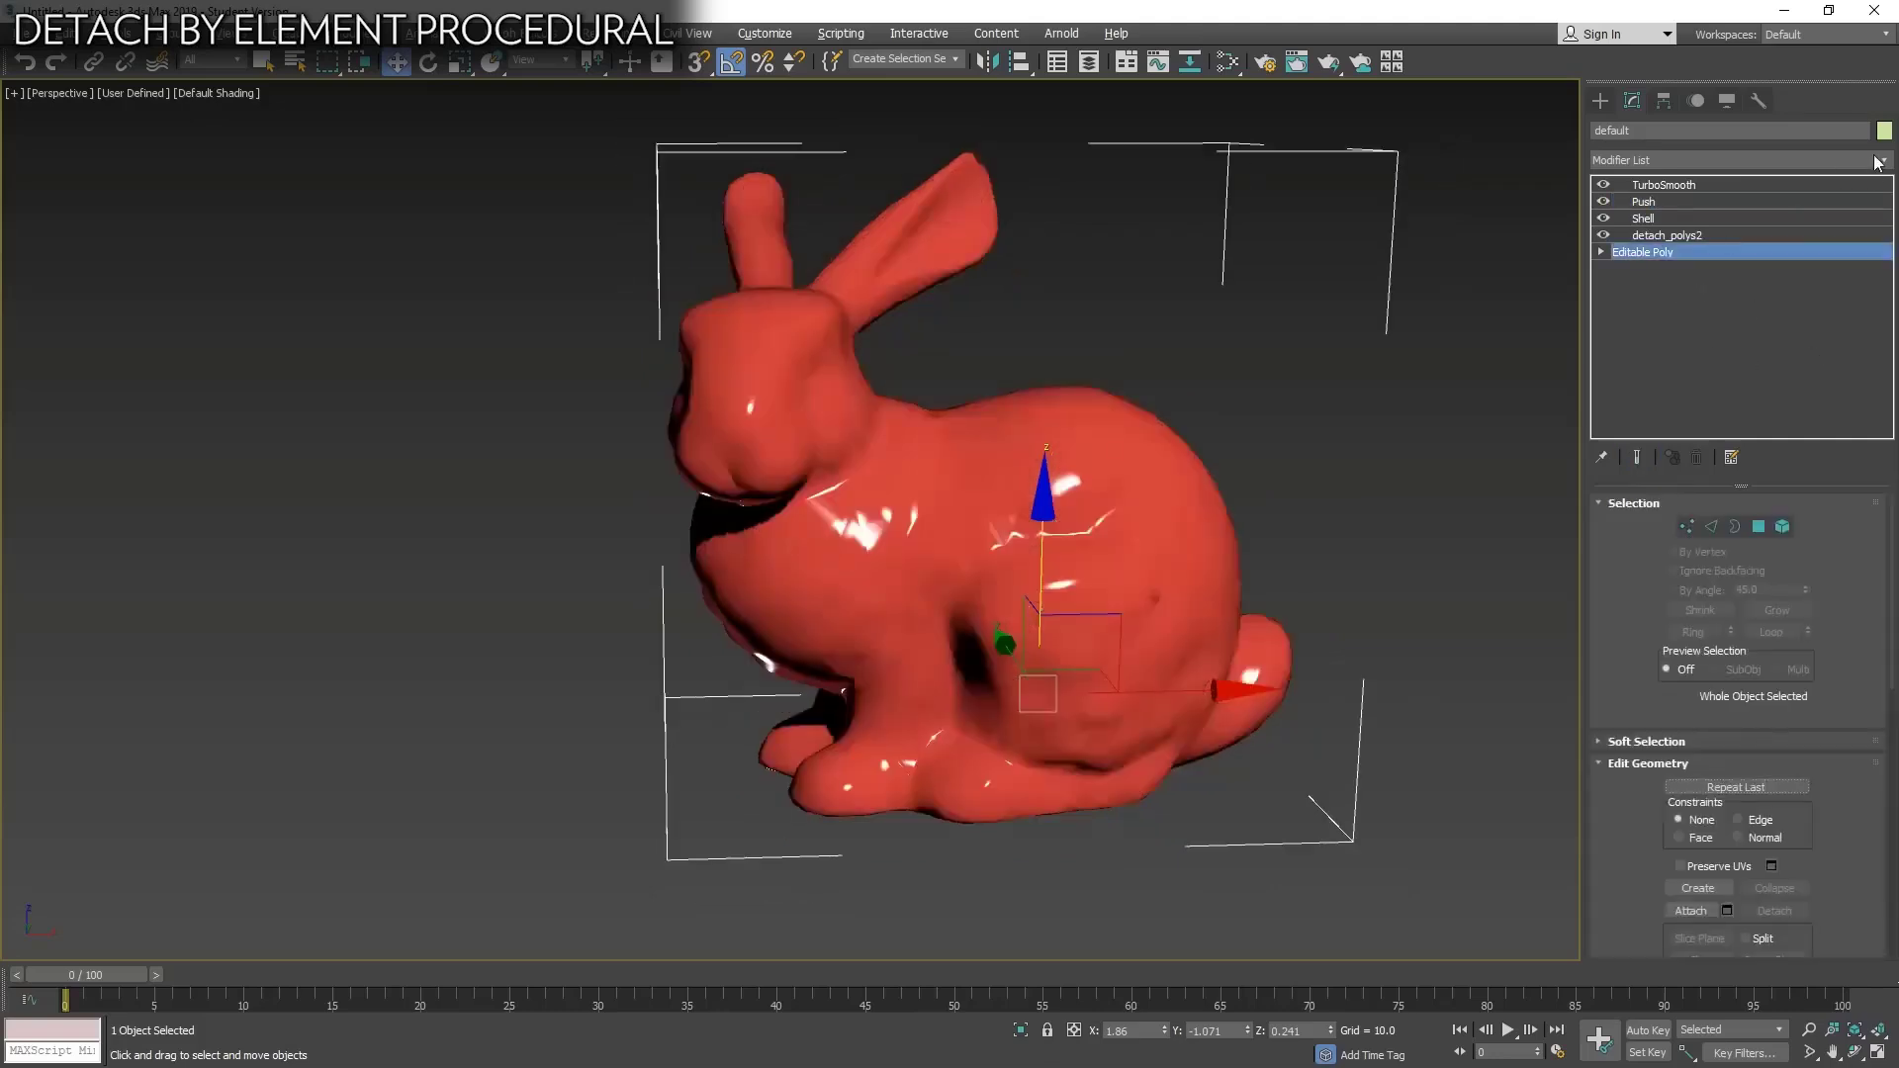
pyautogui.click(1882, 160)
pyautogui.write('proo')
pyautogui.press('Return')
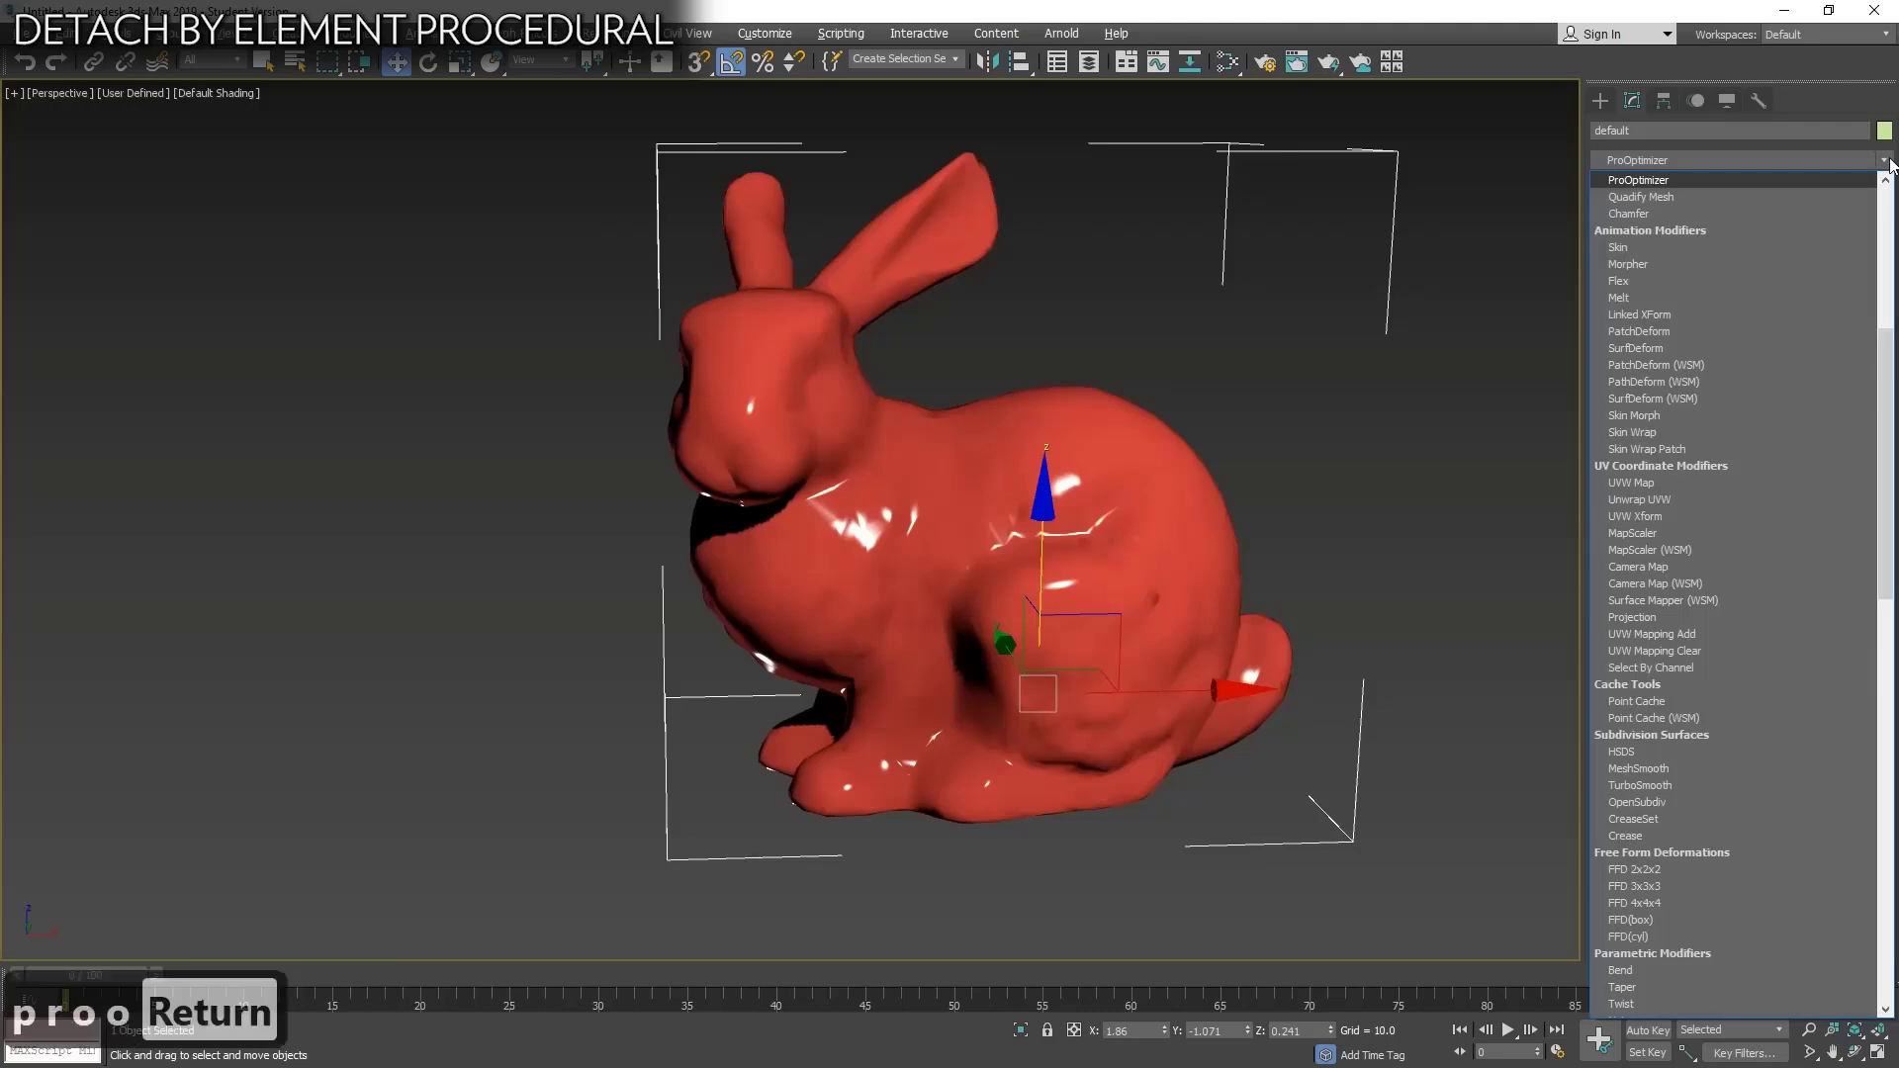
# Calculate the ProOptimizer reduction, try a Vertex % of 2, and settle on 8.3 for smaller pieces.
pyautogui.click(1738, 573)
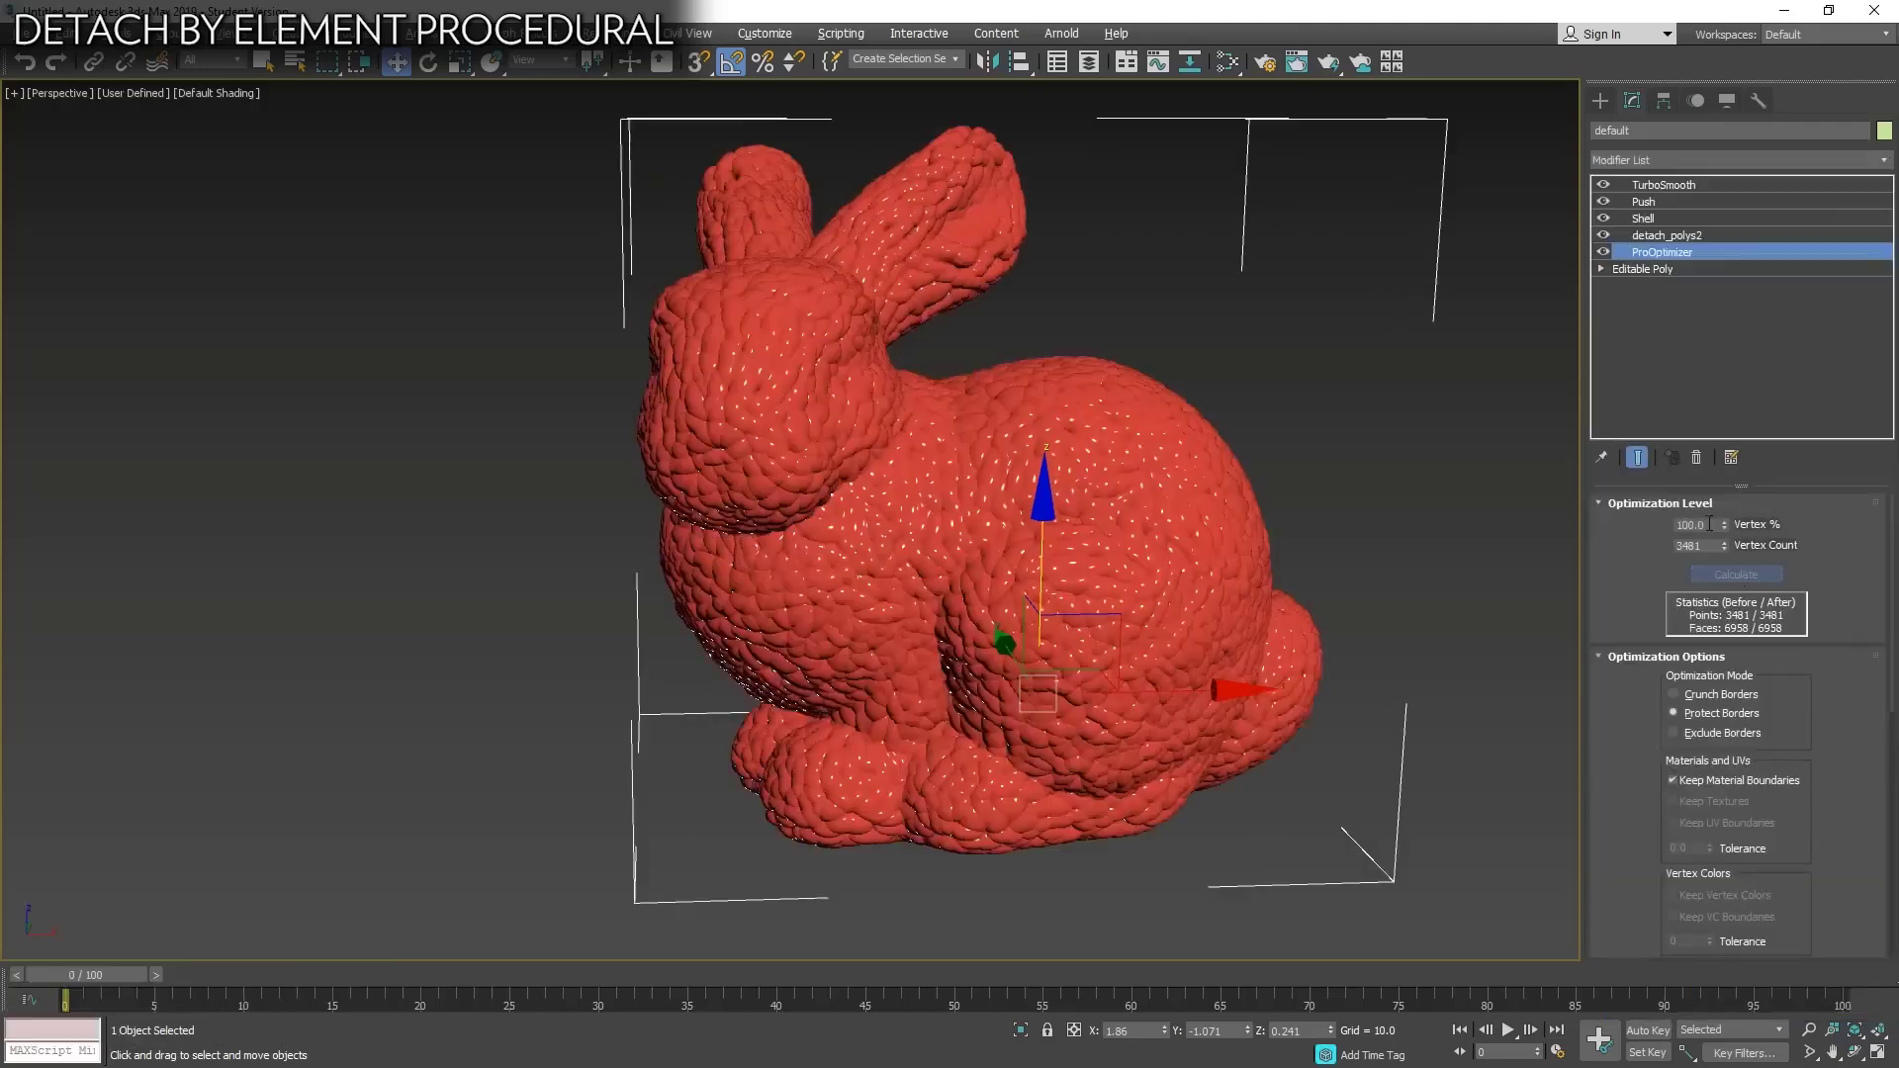
pyautogui.write('2')
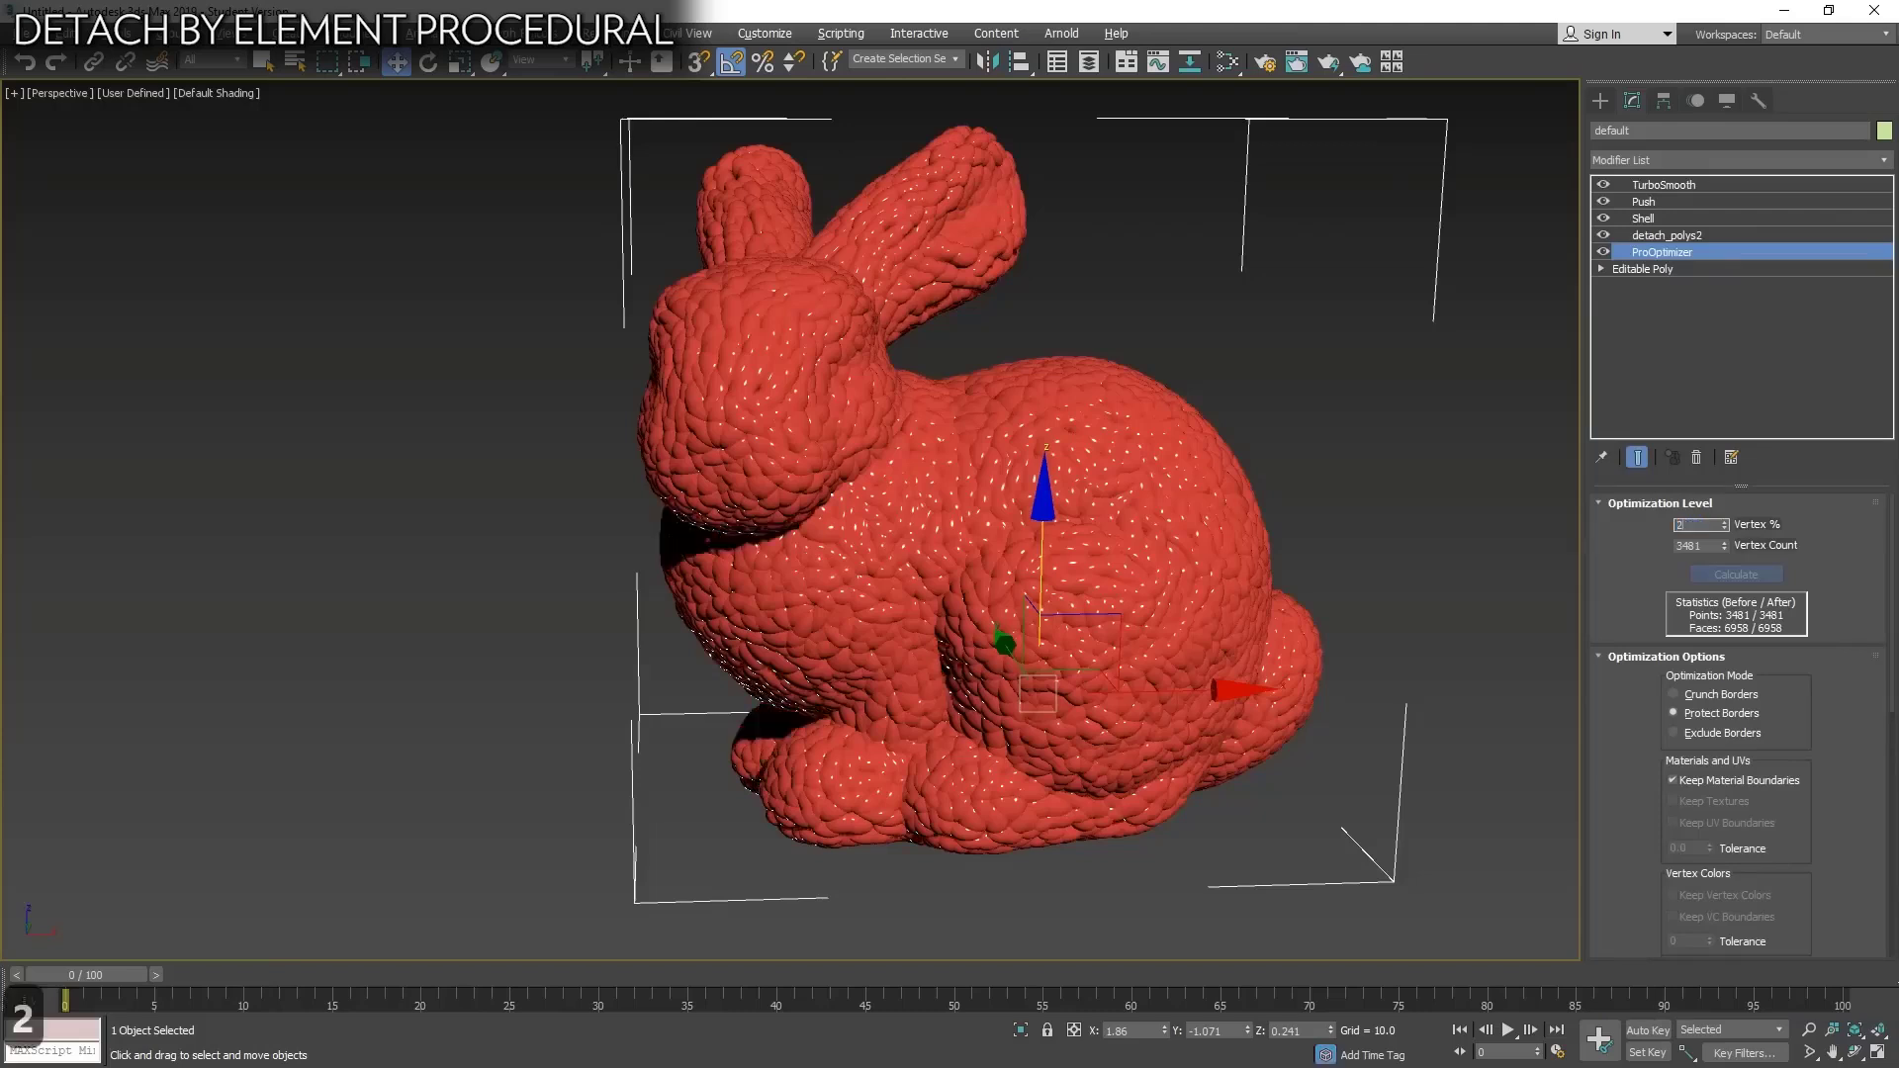
pyautogui.press('Return')
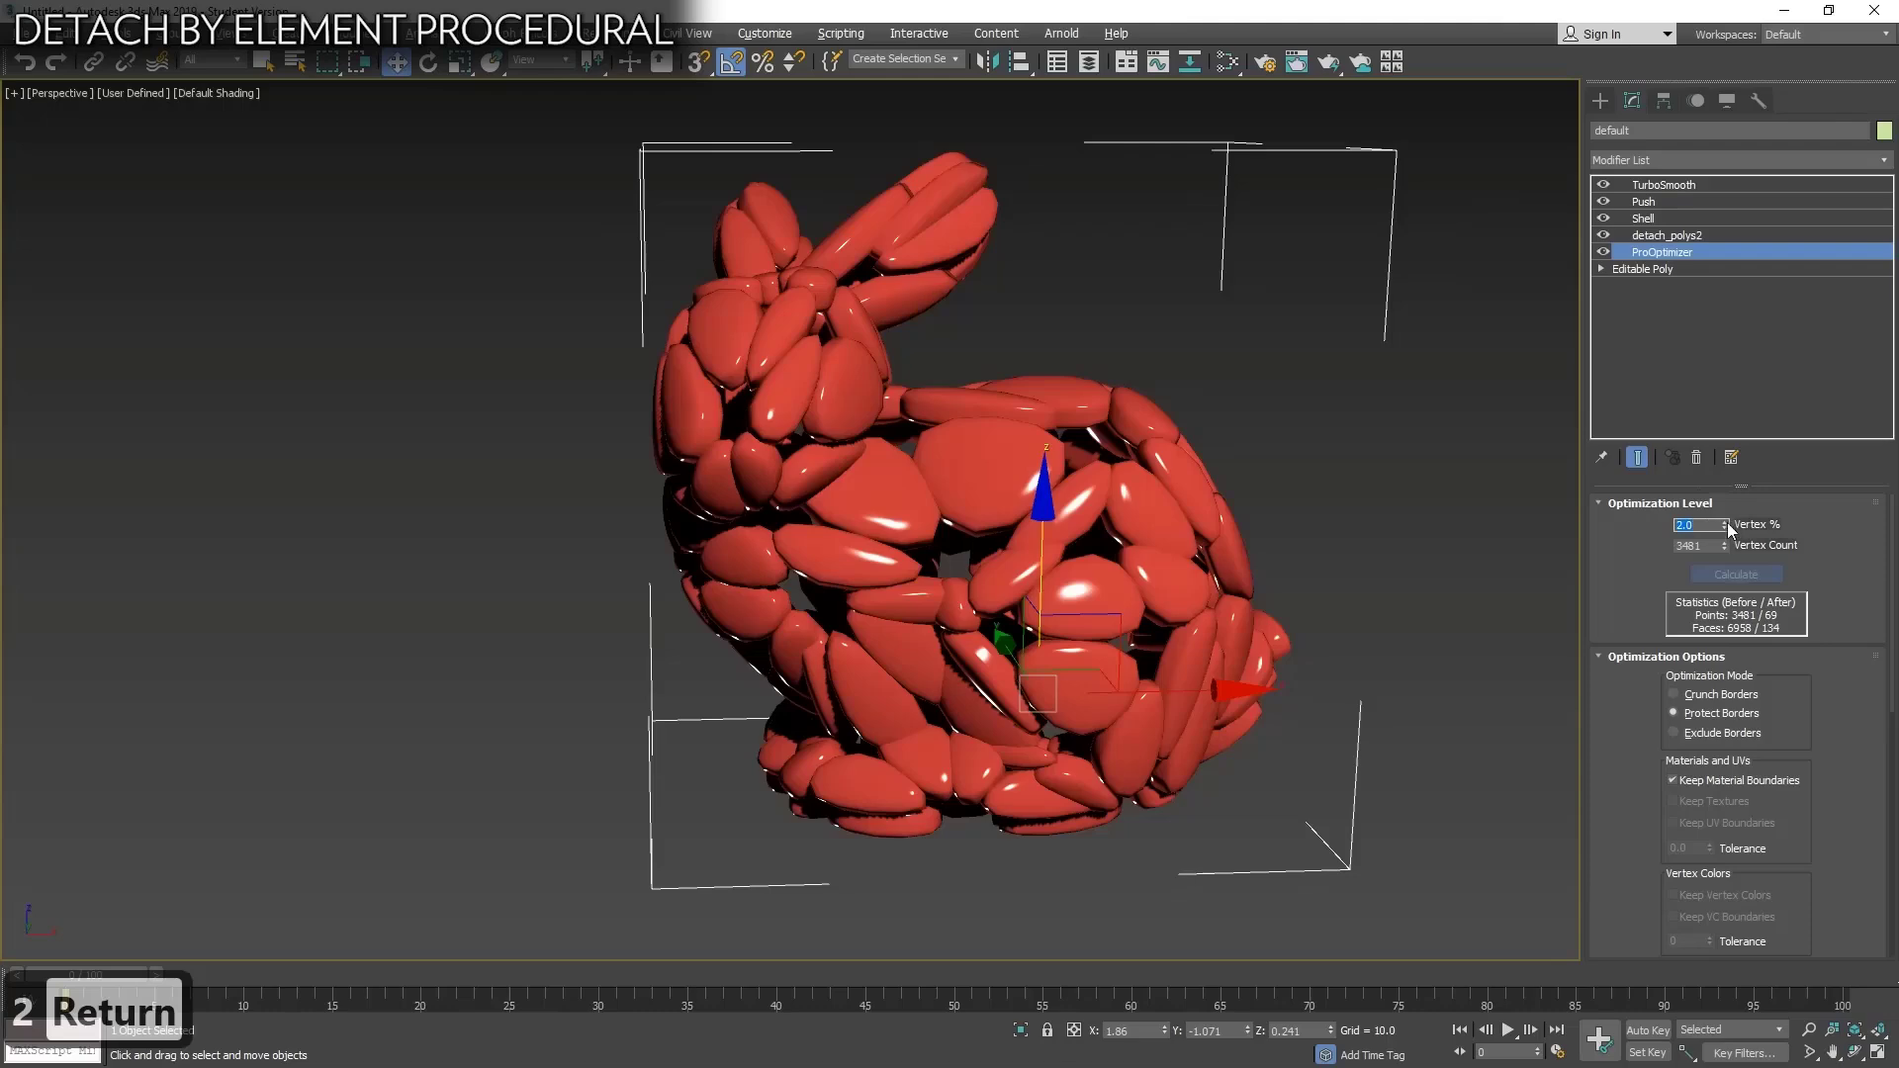
pyautogui.moveTo(1727, 522); pyautogui.dragTo(1717, 460)
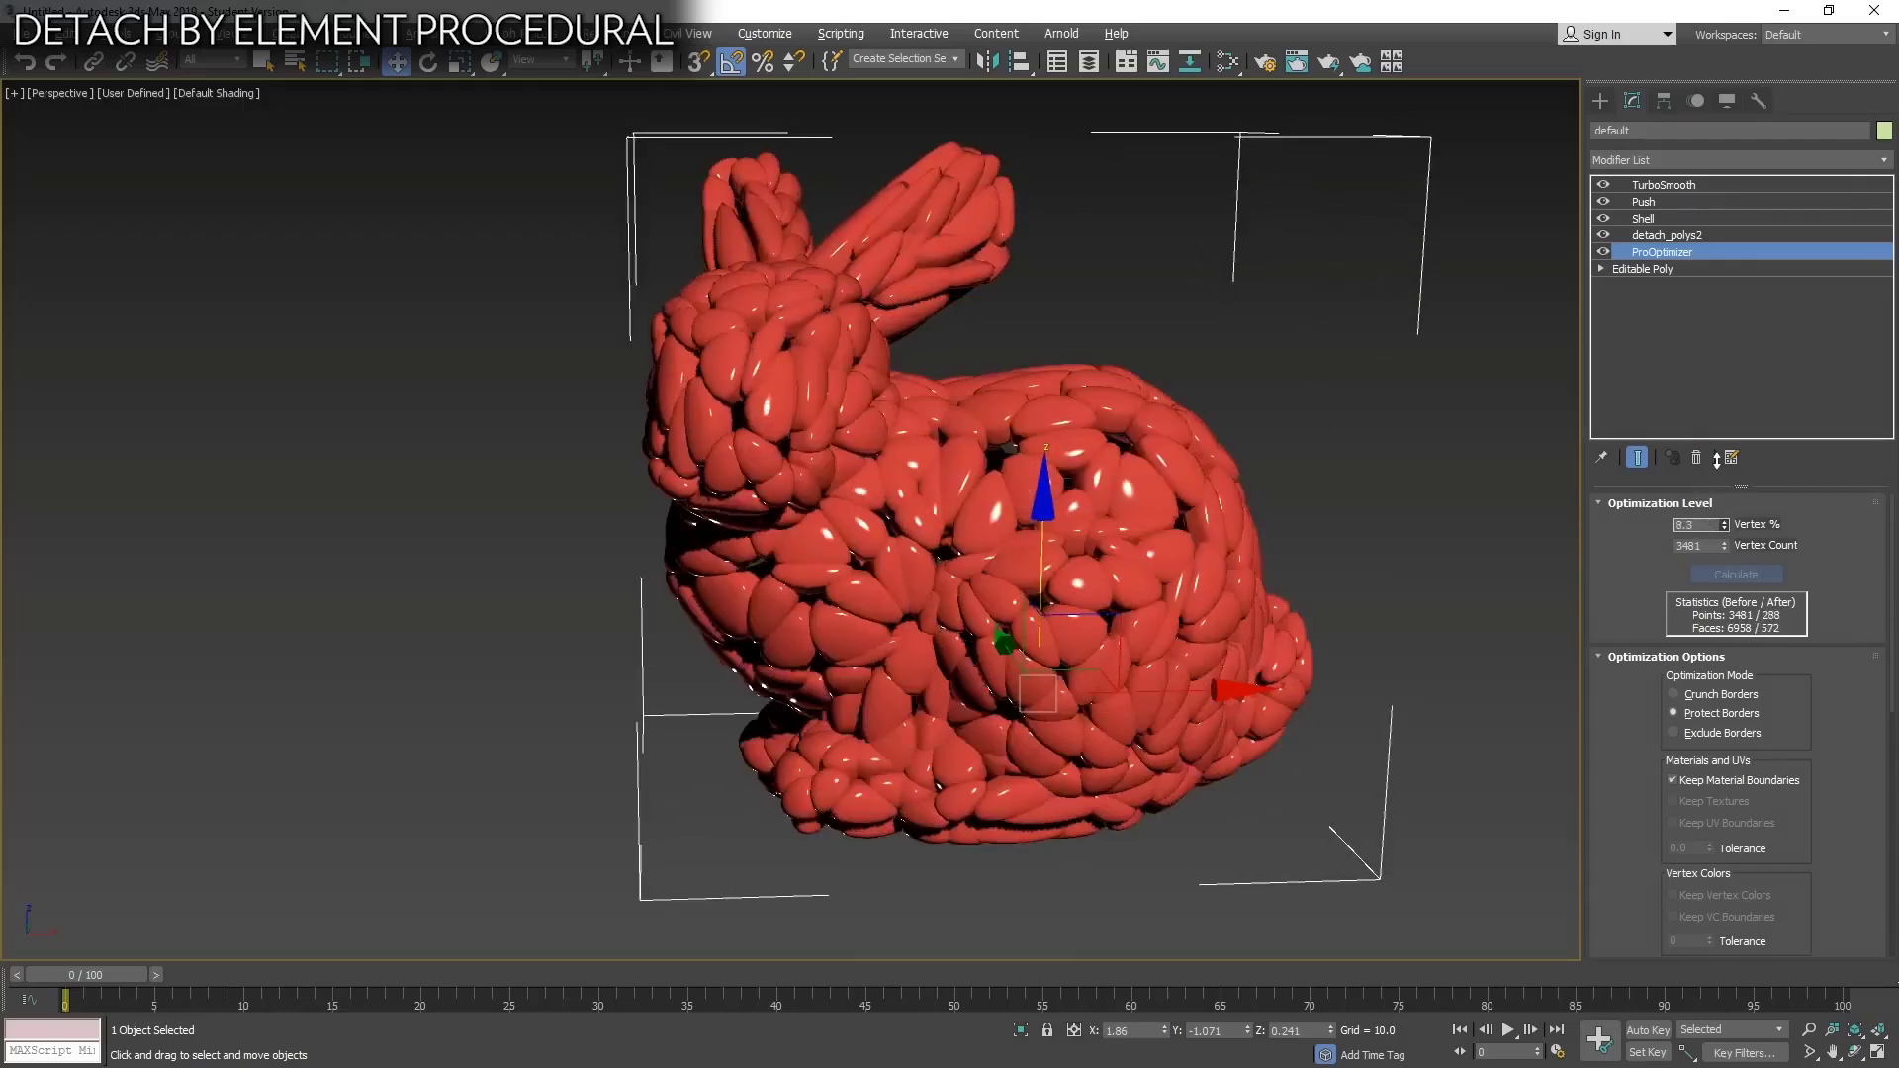
# Insert a second Push modifier between detach_polys2 and Shell with a Push Value of -0.02.
pyautogui.click(1652, 186)
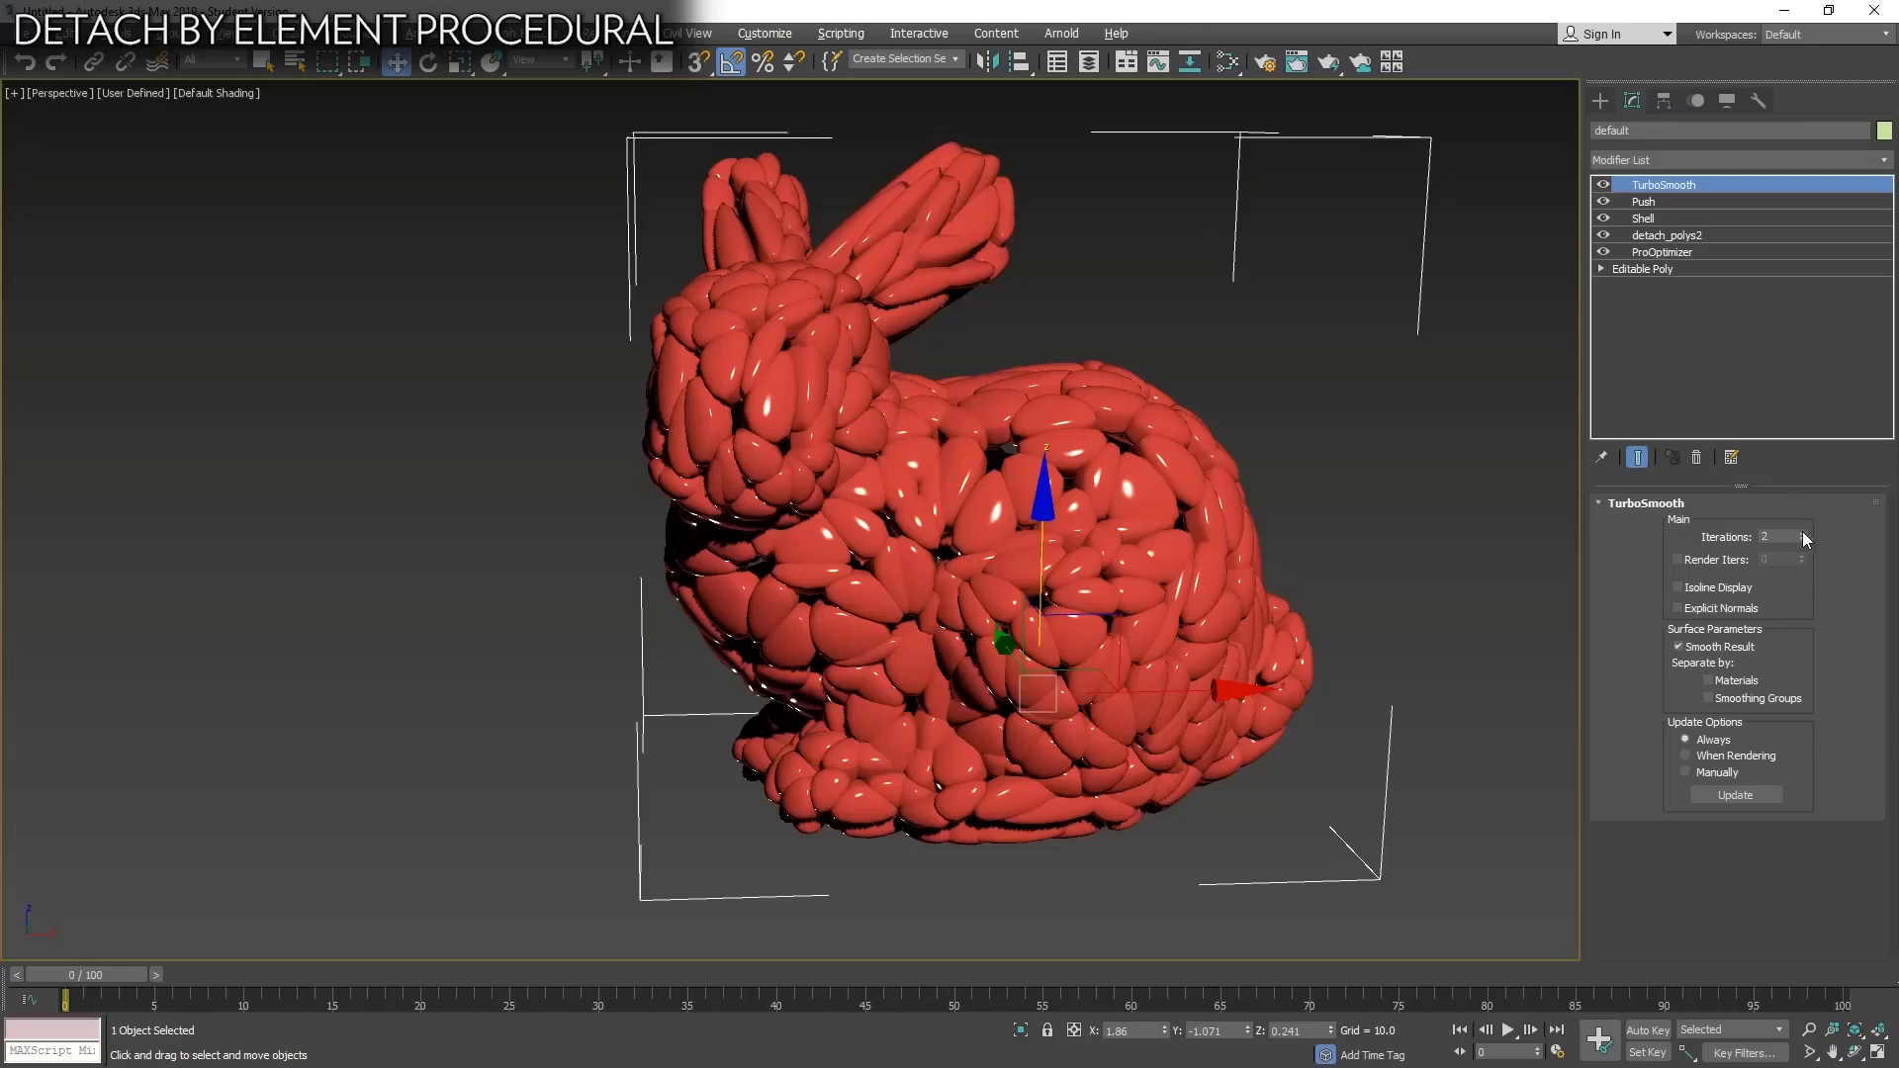
pyautogui.click(1649, 238)
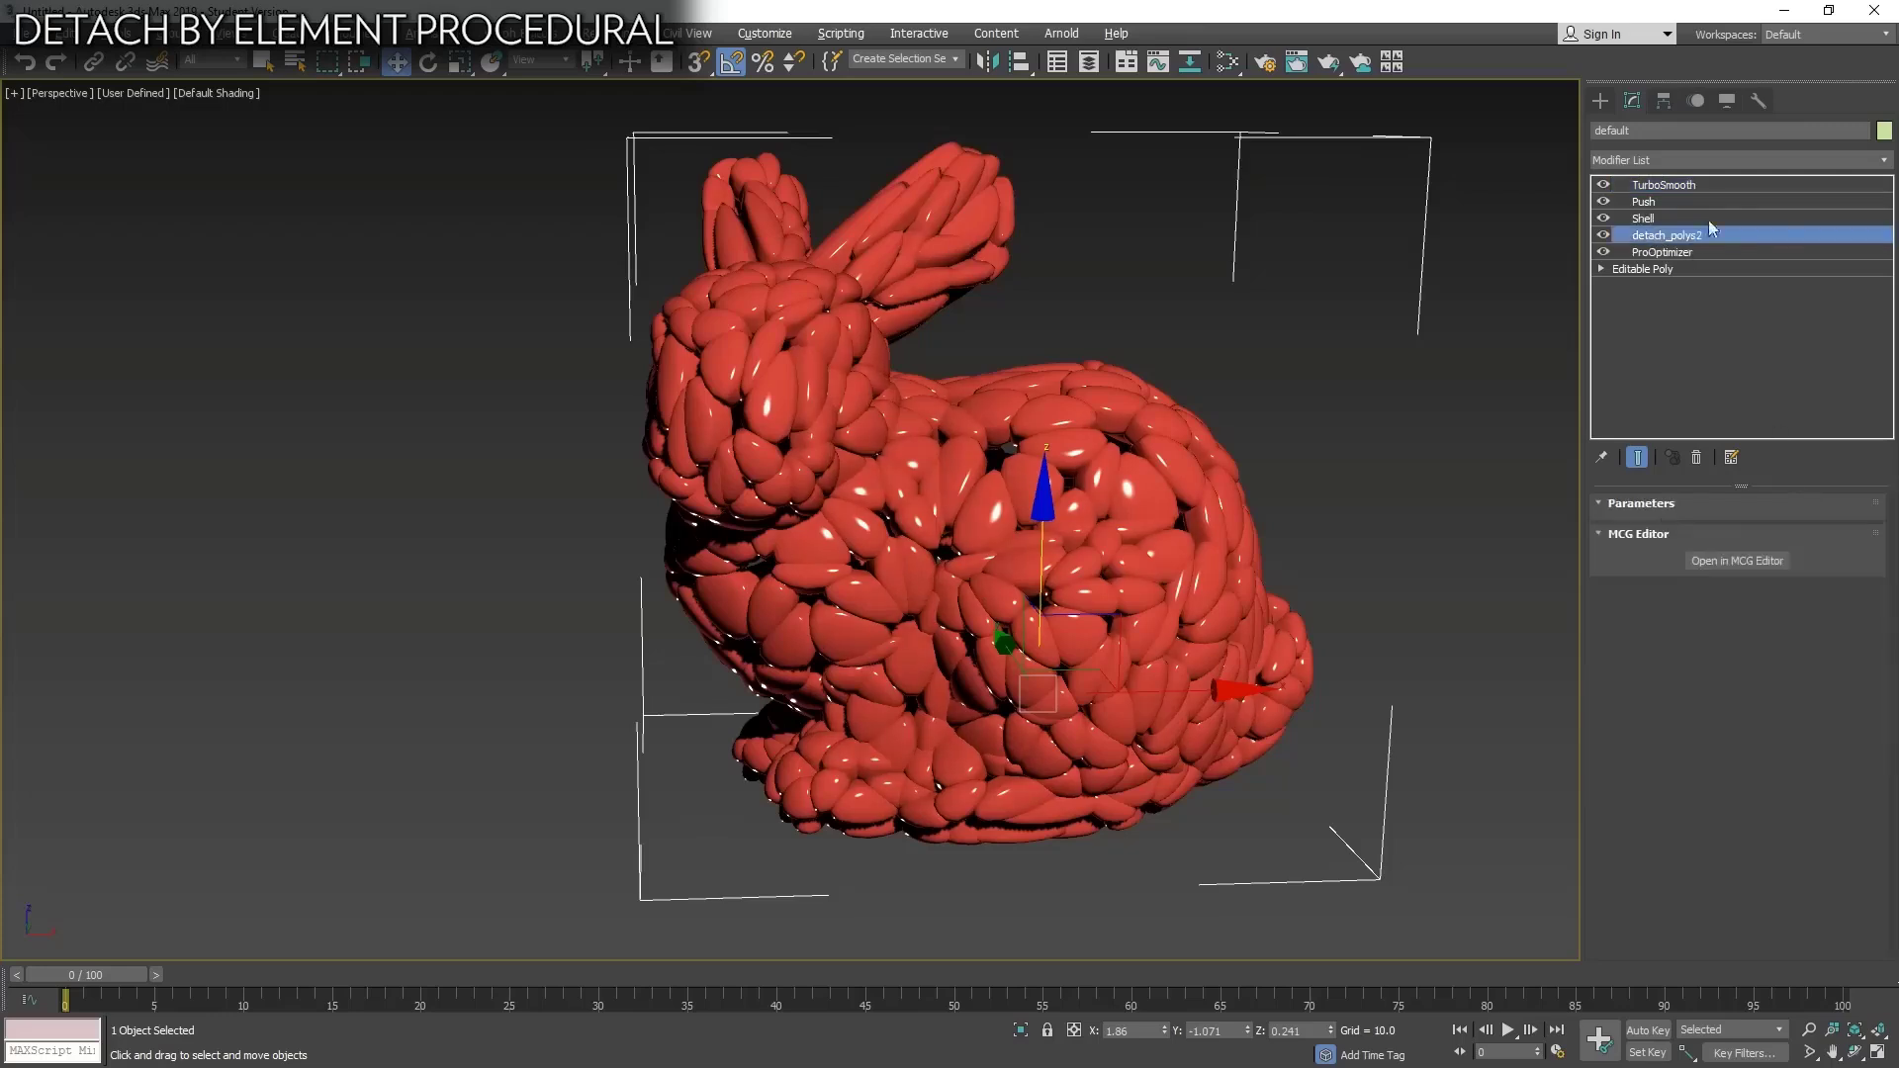
pyautogui.click(1884, 161)
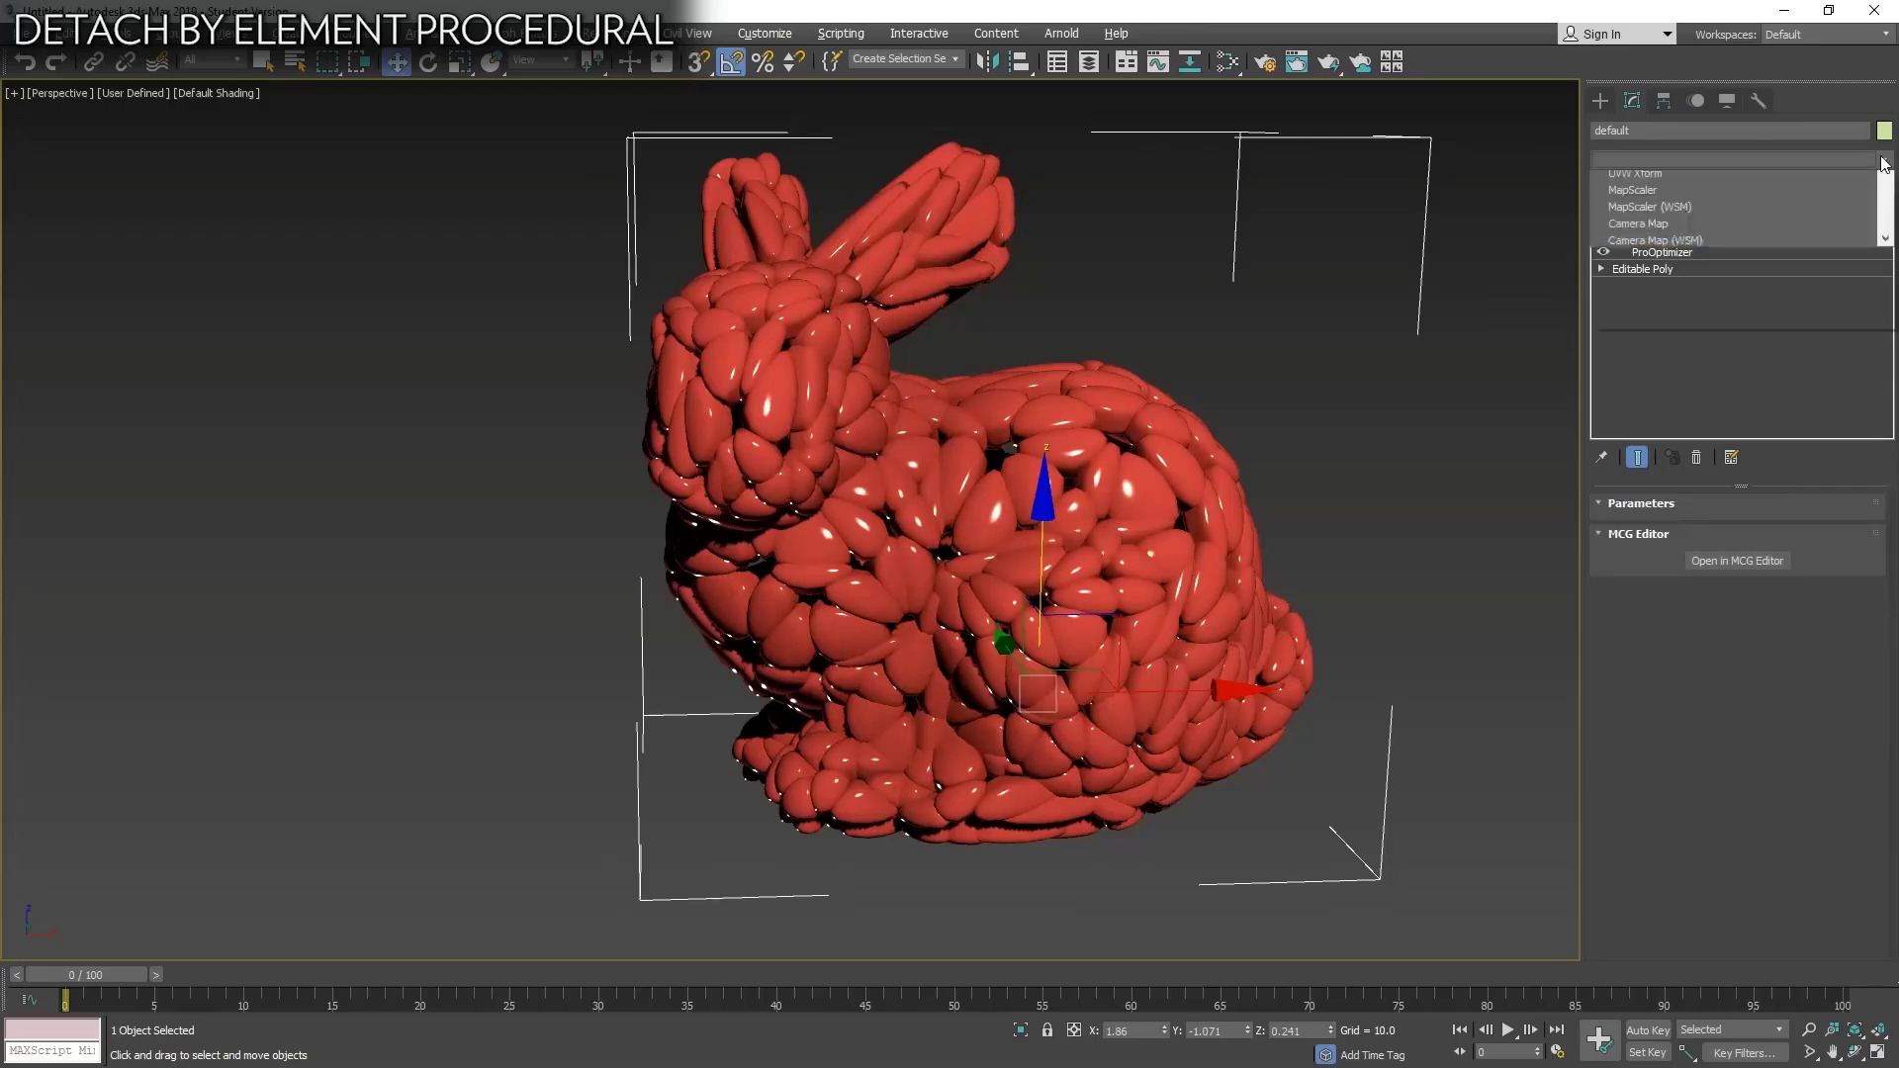
pyautogui.write('push')
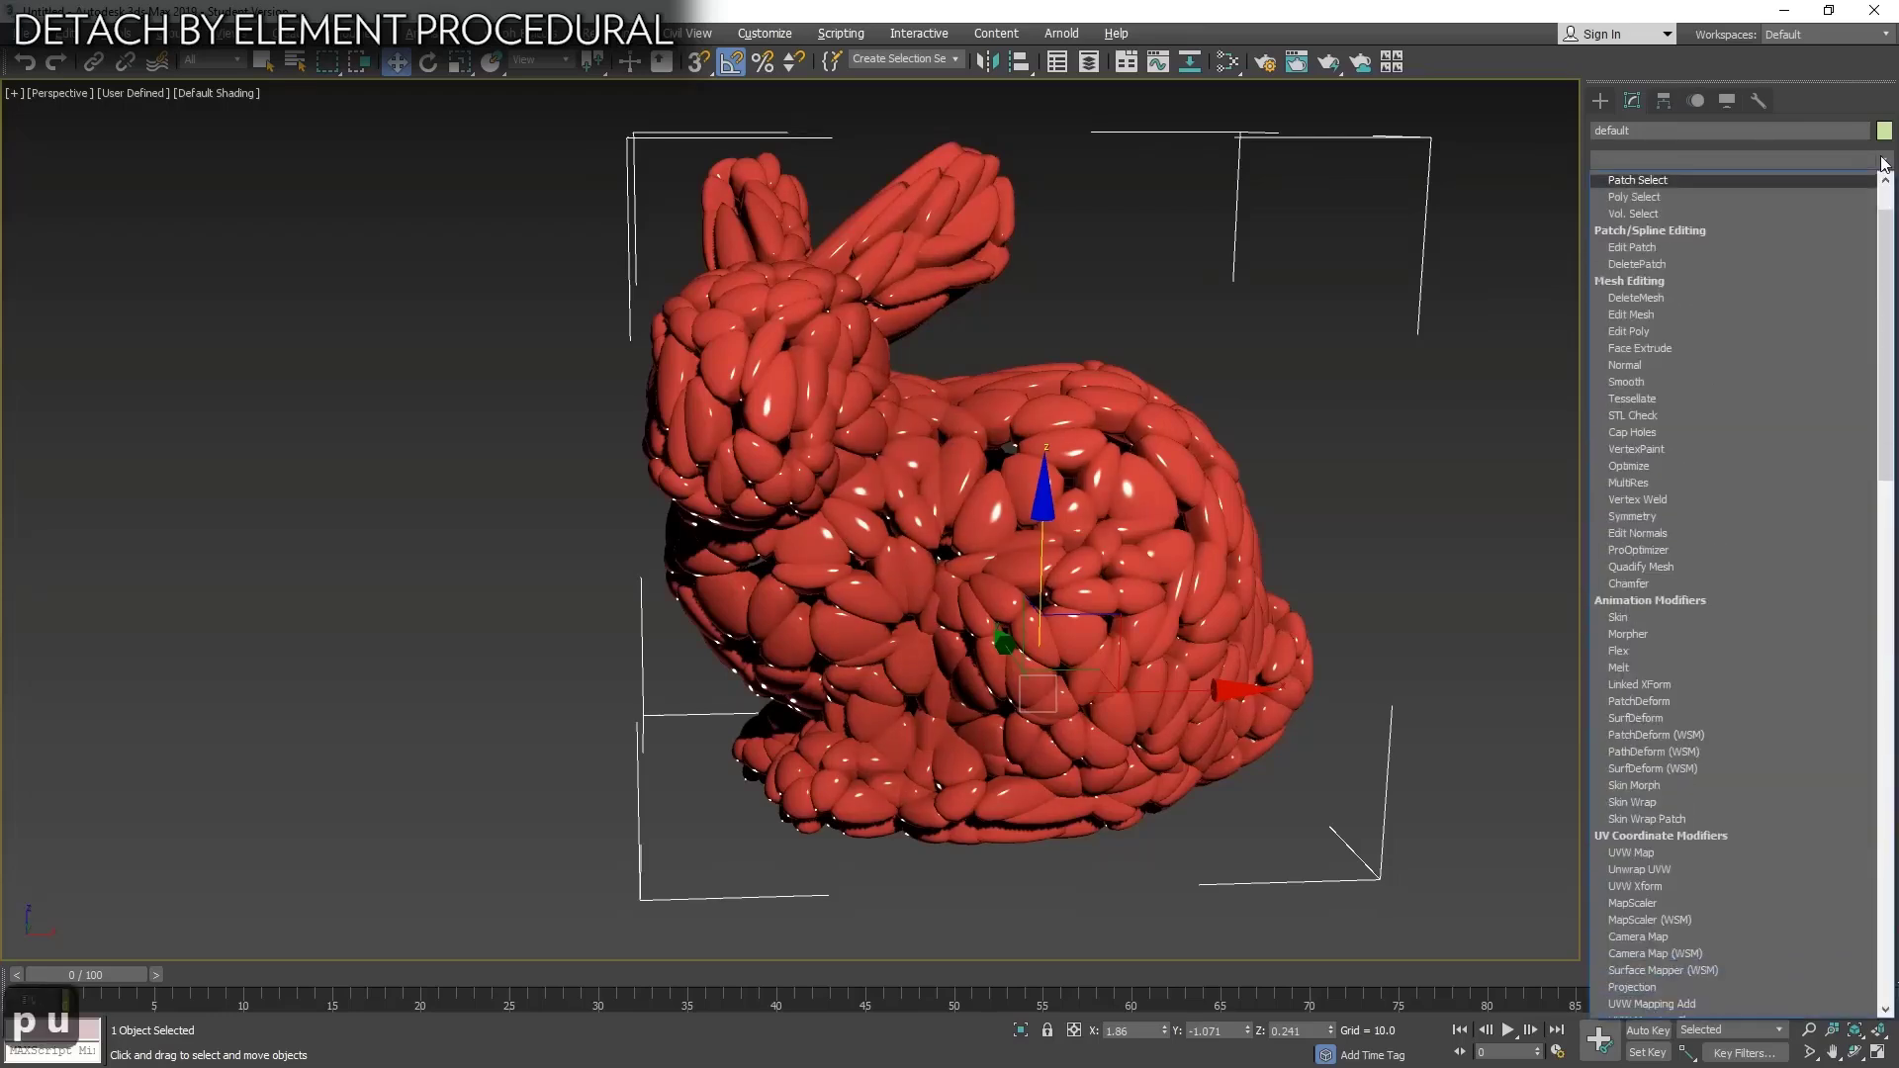
pyautogui.press('Return')
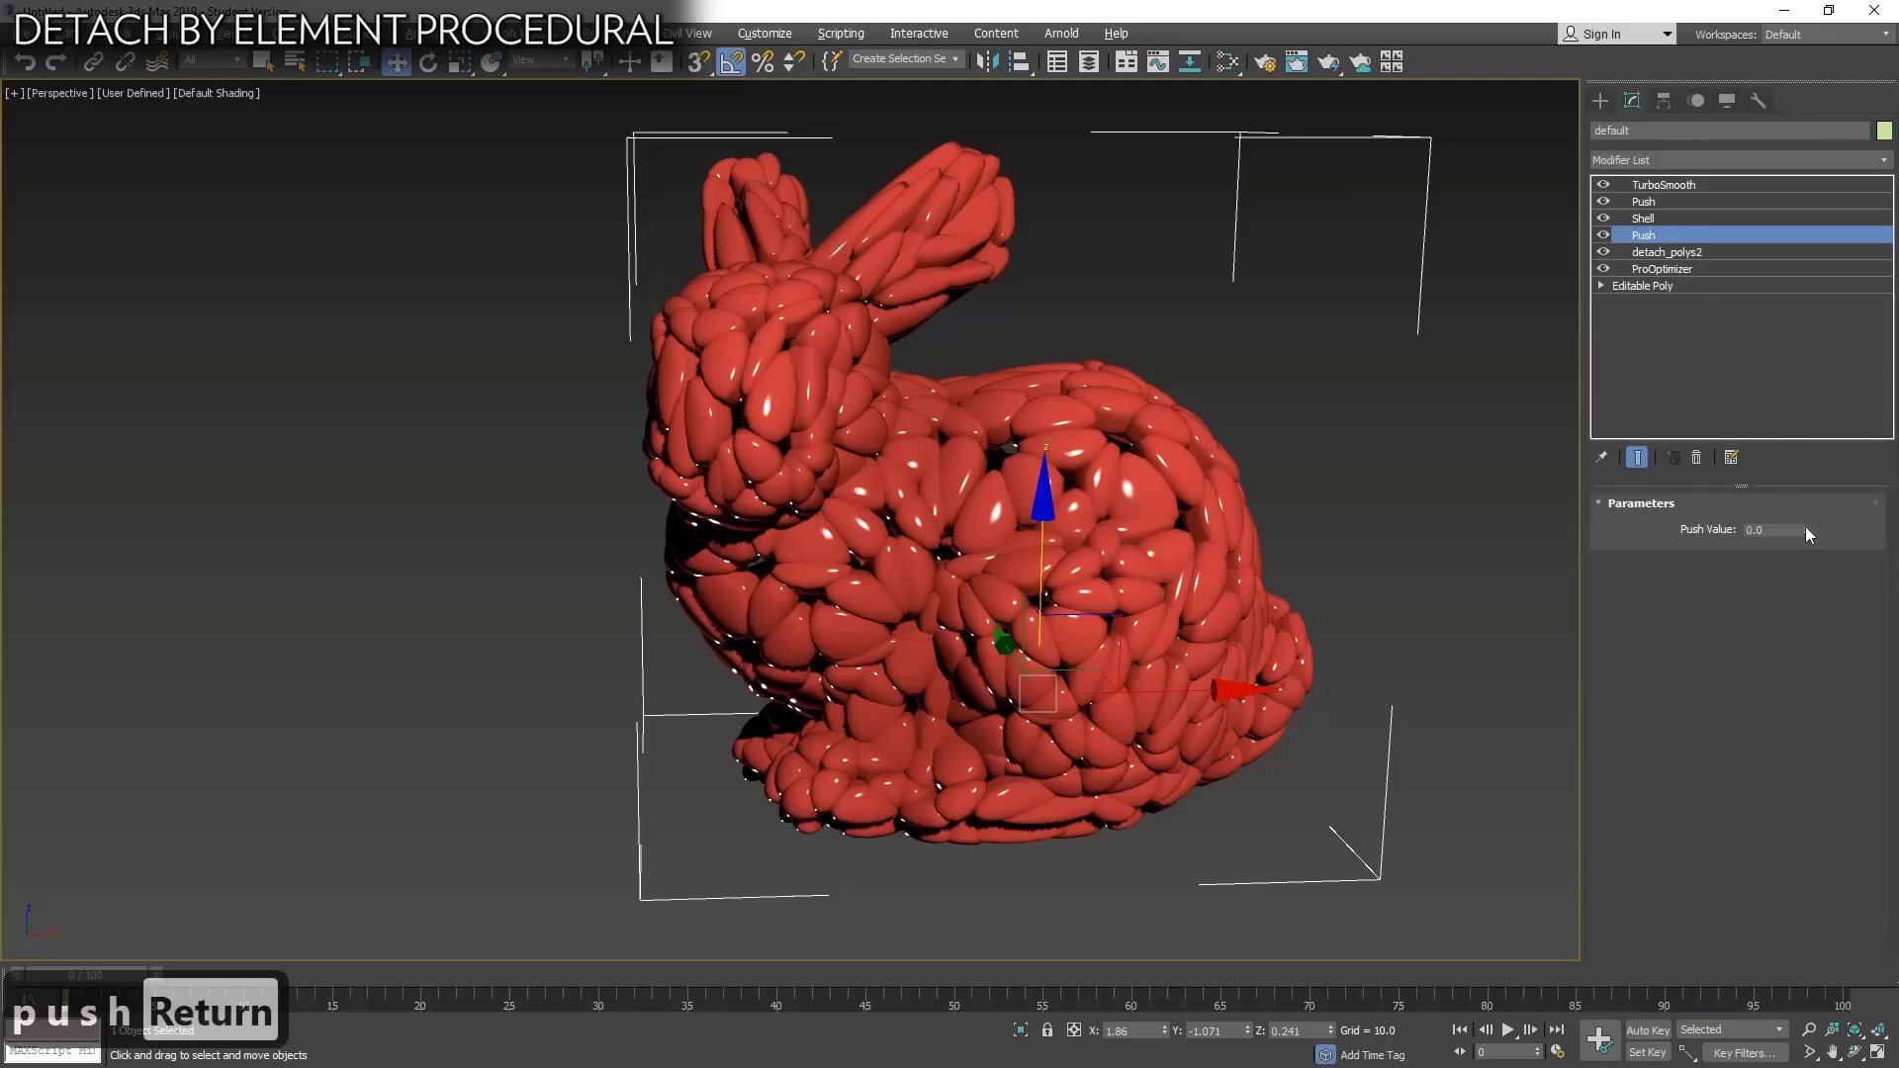
pyautogui.moveTo(1806, 530)
pyautogui.mouseDown()
pyautogui.moveTo(1822, 381)
pyautogui.moveTo(1832, 494)
pyautogui.moveTo(1814, 502)
pyautogui.mouseUp()
pyautogui.moveTo(1822, 433); pyautogui.dragTo(1833, 534)
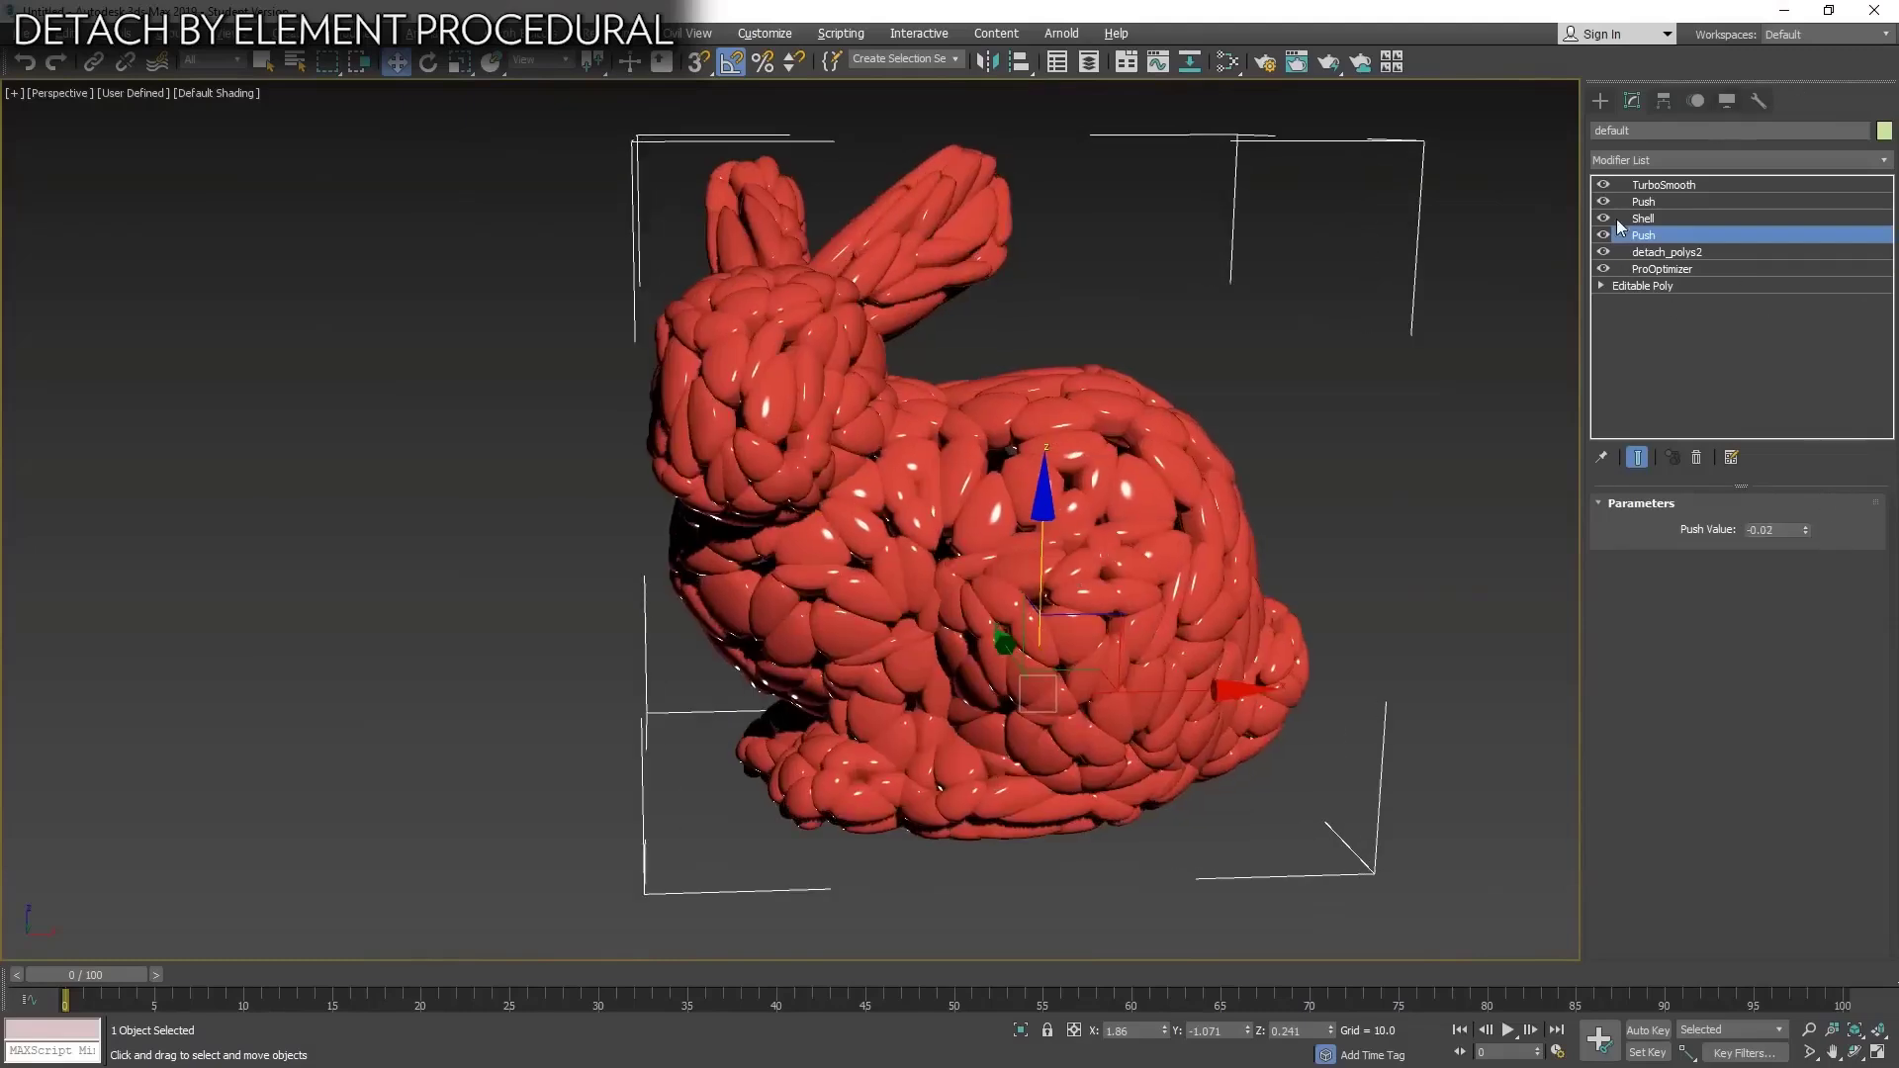